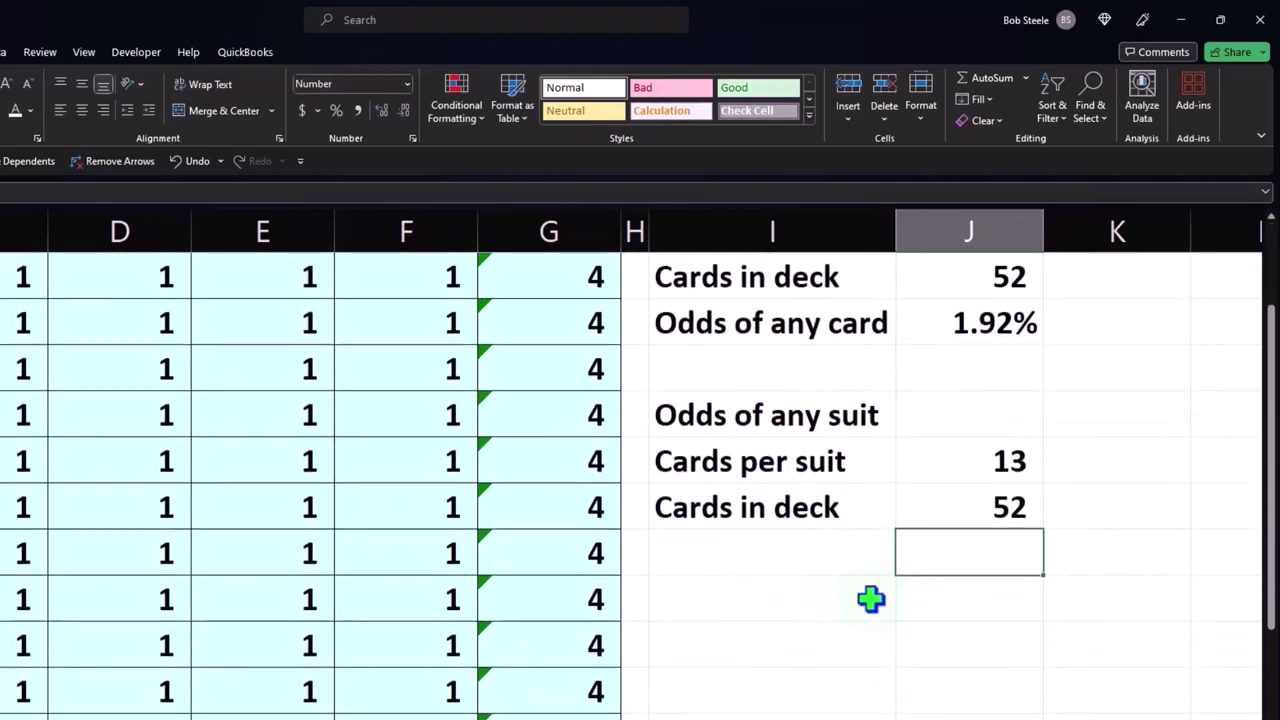
Step: Underline the 52 cards-in-deck value in J8
left_click(909, 503)
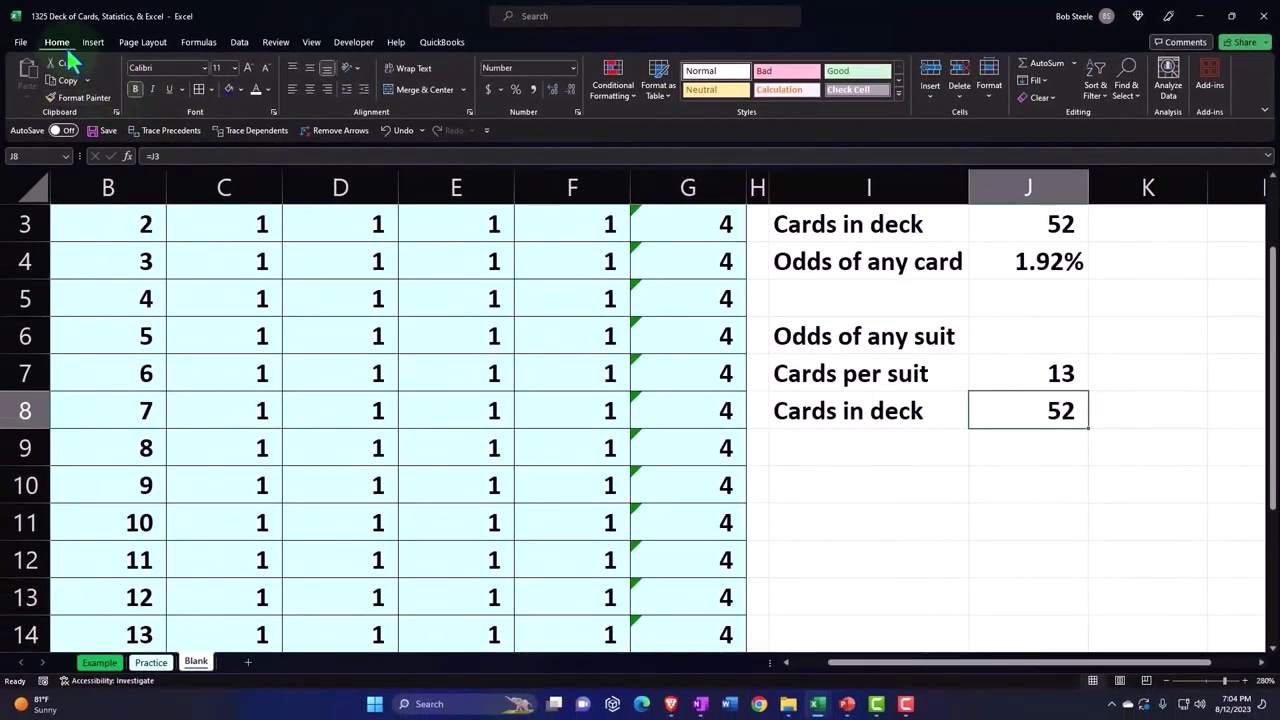
left_click_drag(70, 12, 100, 14)
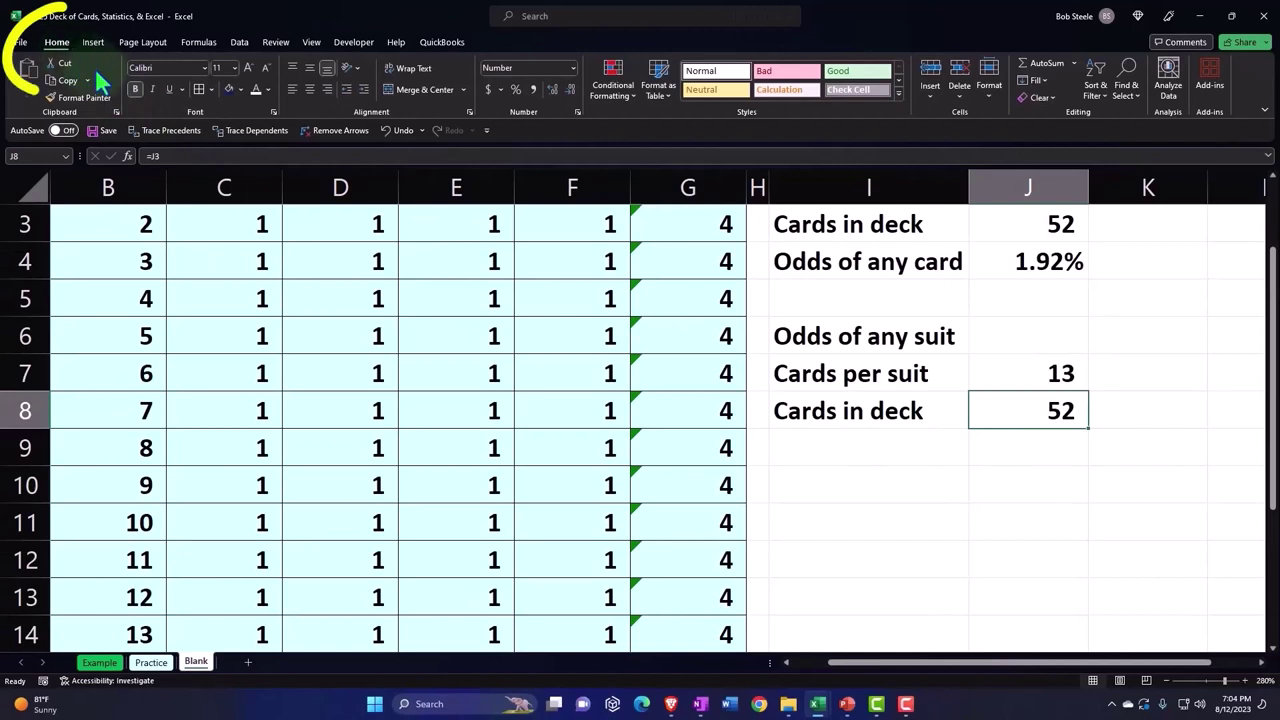
left_click(169, 89)
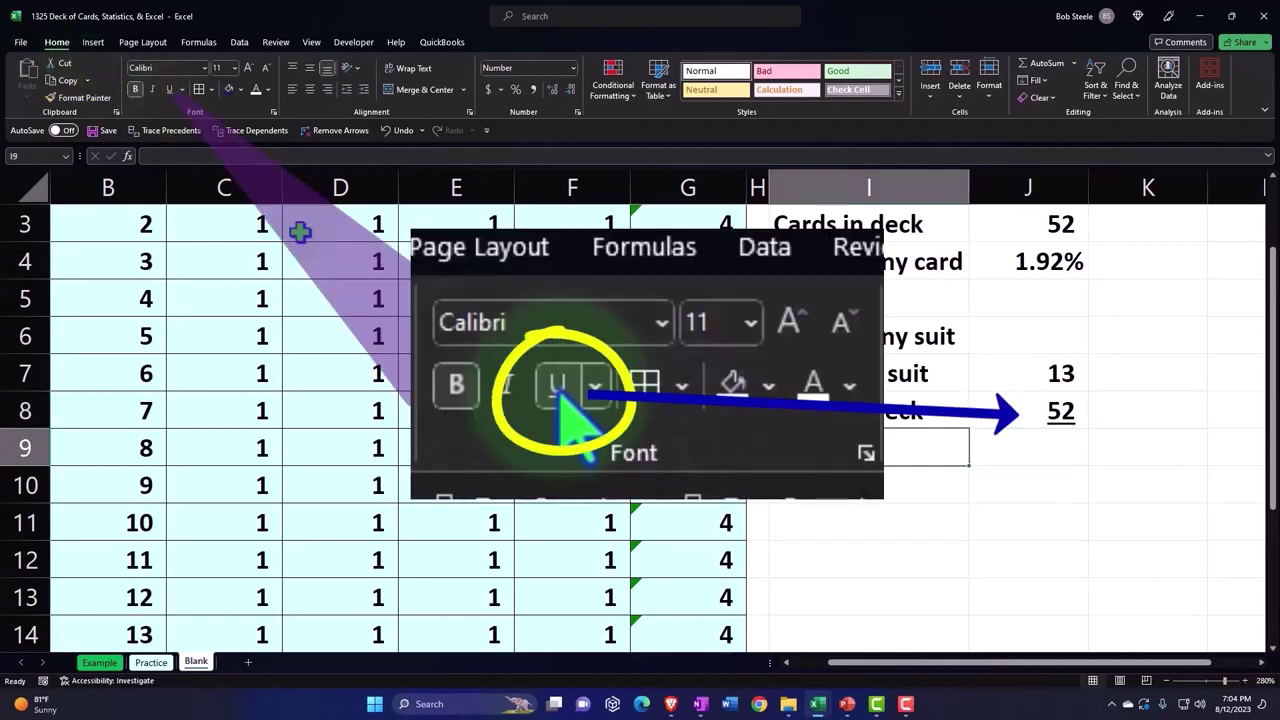
Step: Add the label 'Odds of any suit' in I9 with the formula =J7/J8 in J9
type("Odds of any")
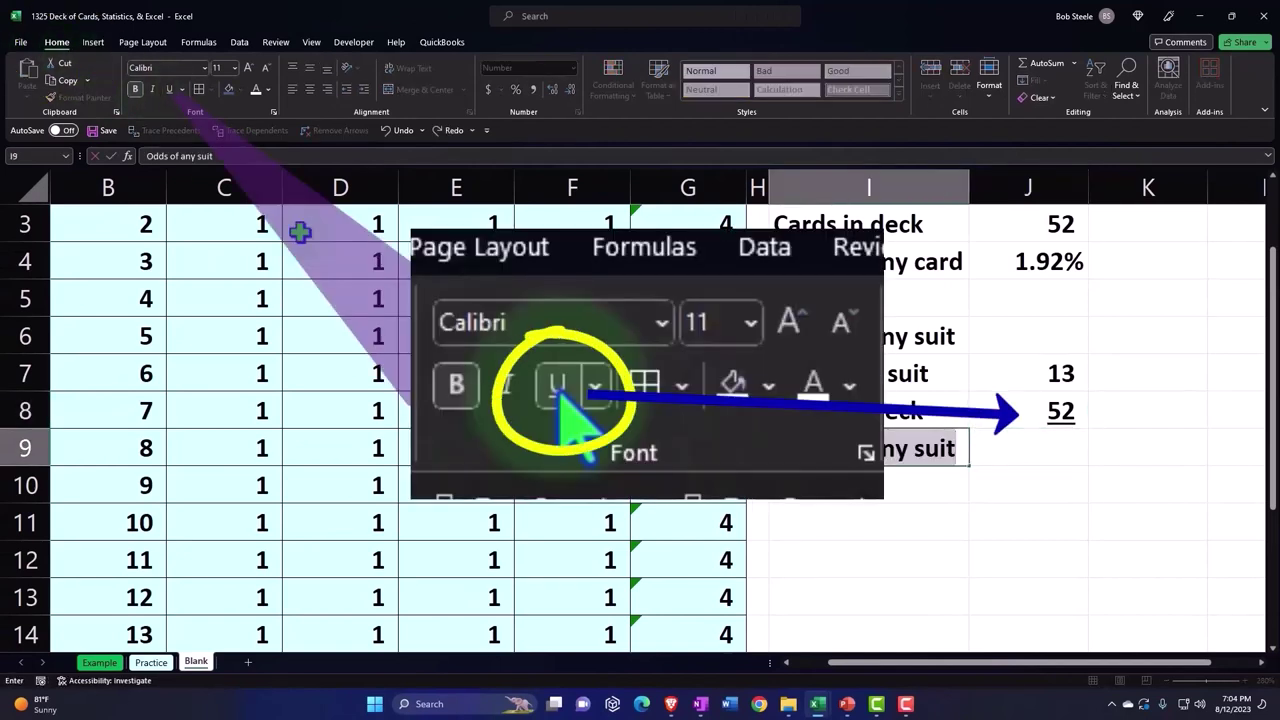
type("s")
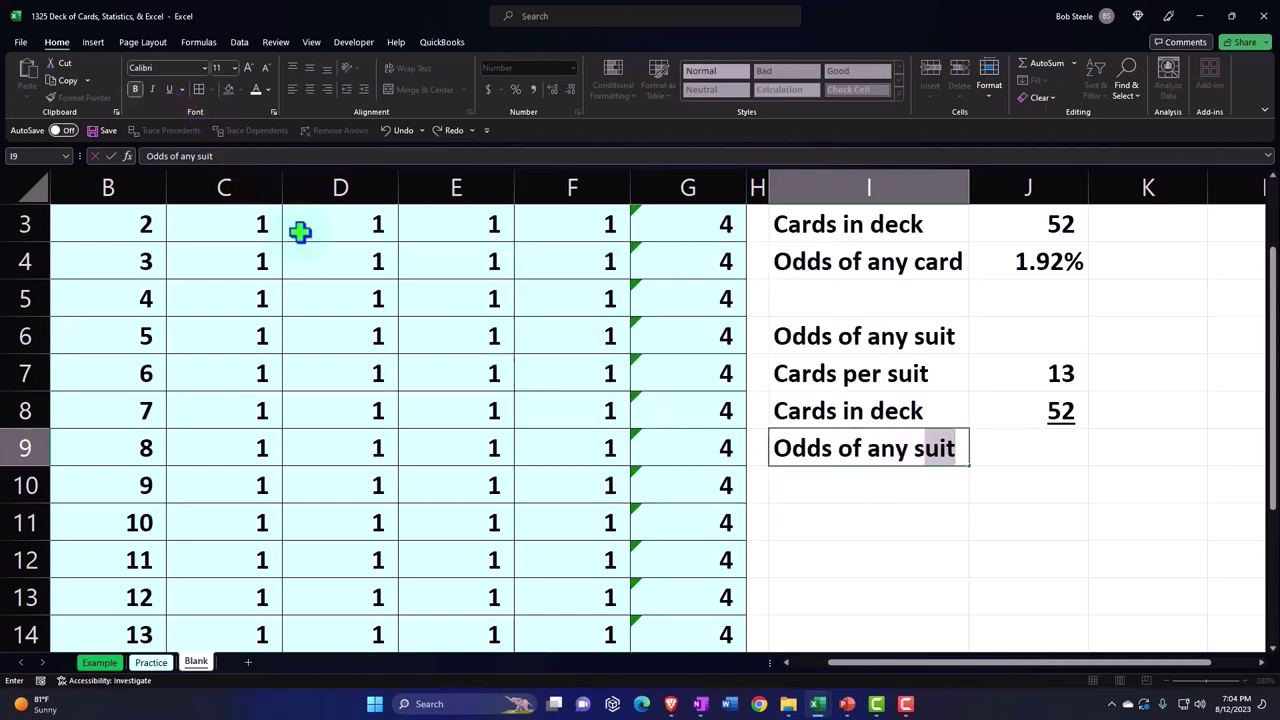
type("uit")
key("Tab")
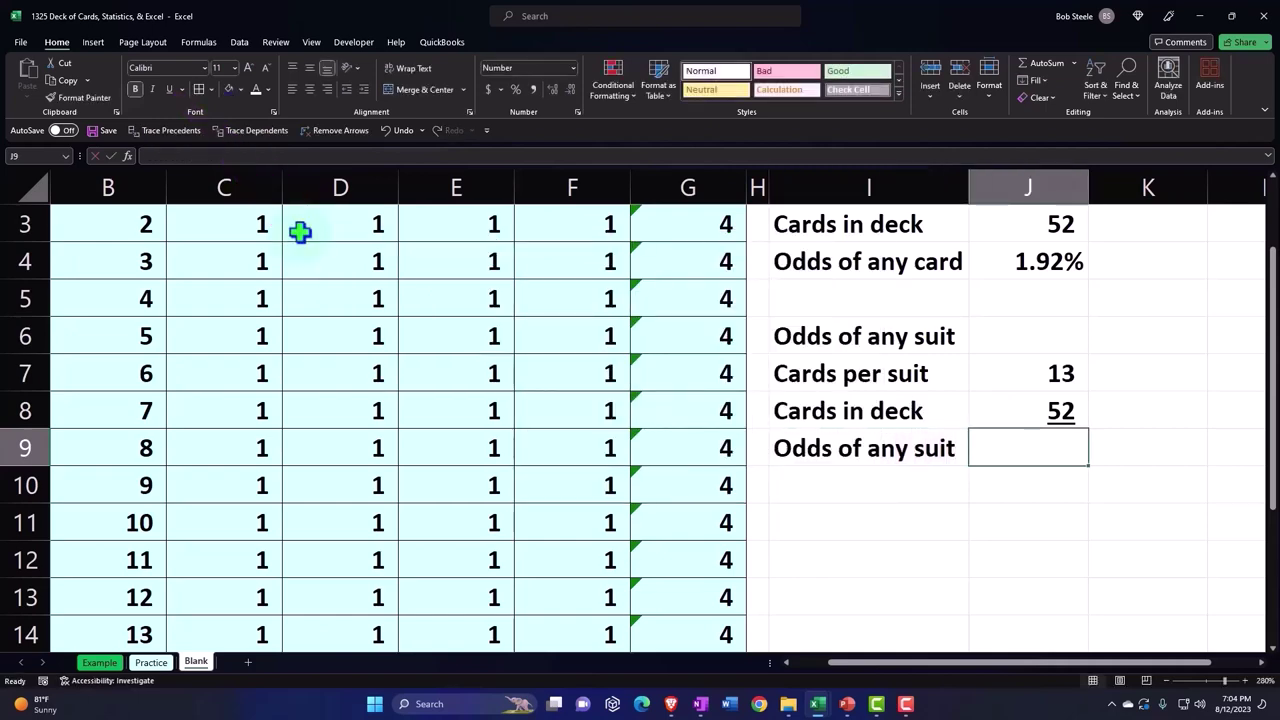
type("=")
key("Up")
key("Up")
type("/")
key("Up")
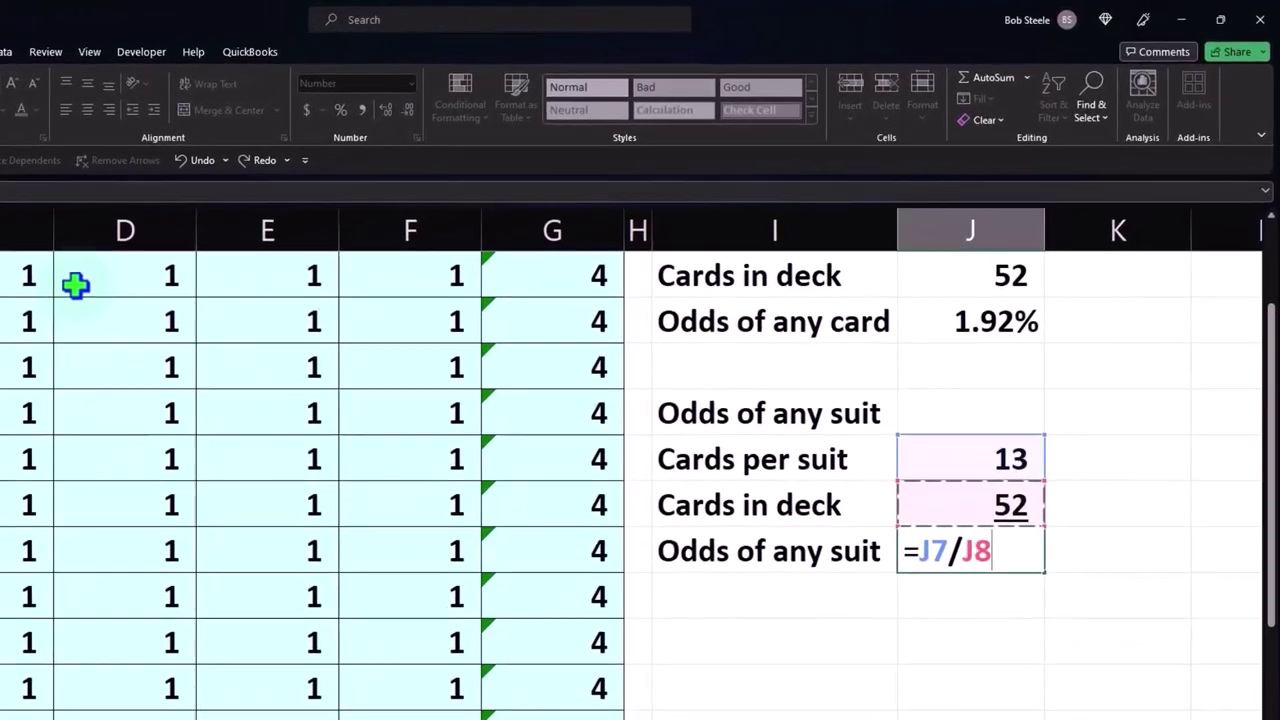
key("Return")
key("Up")
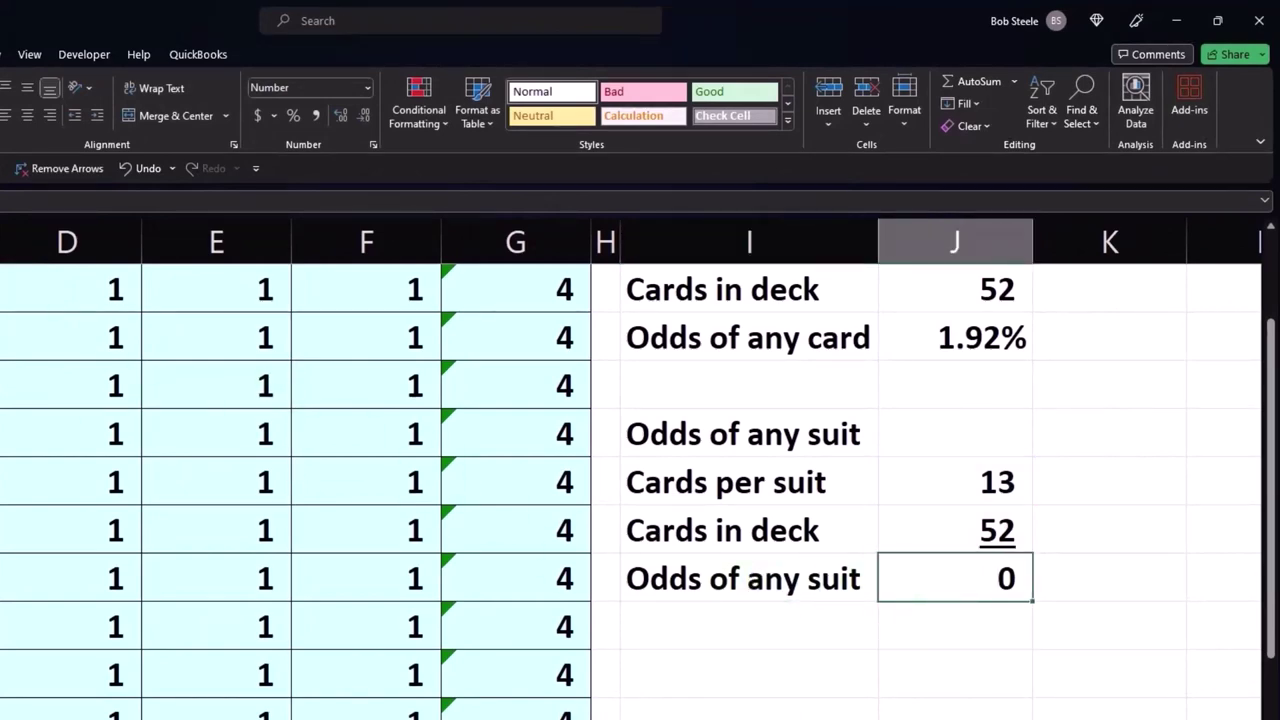
Step: Format the suit odds as a percentage with two decimals, showing 25.00%
left_click(291, 115)
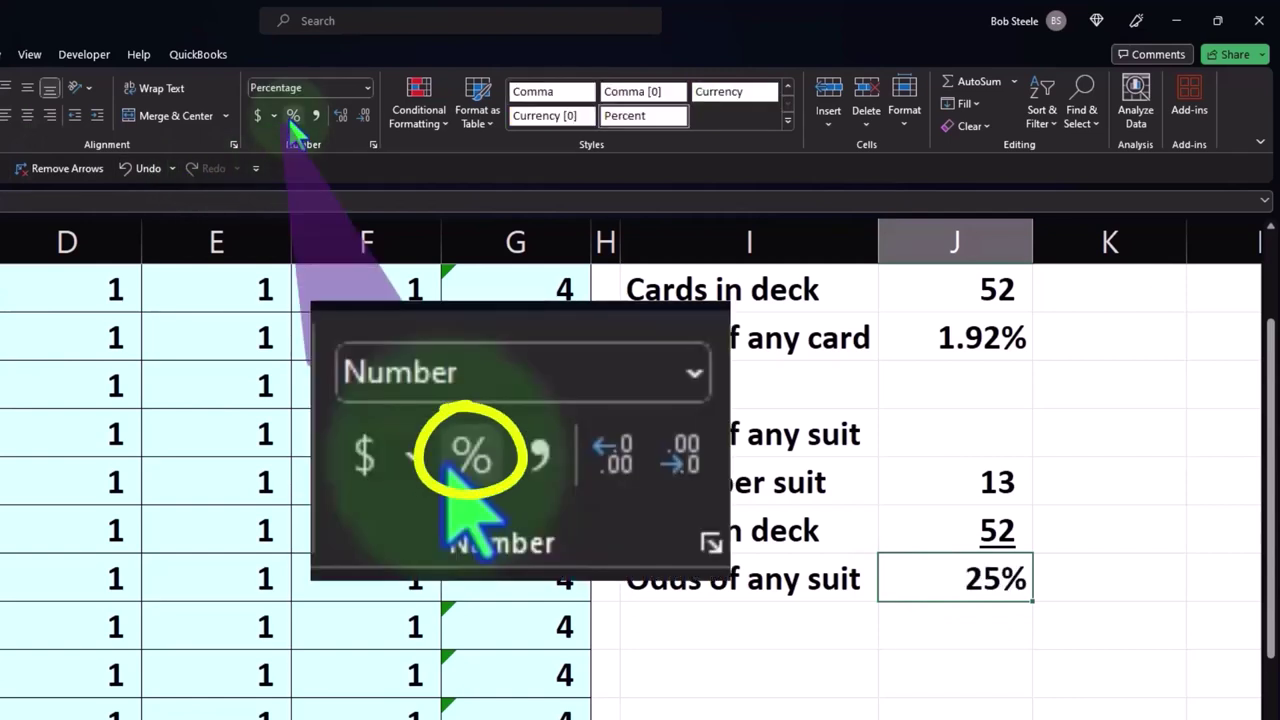
left_click(336, 116)
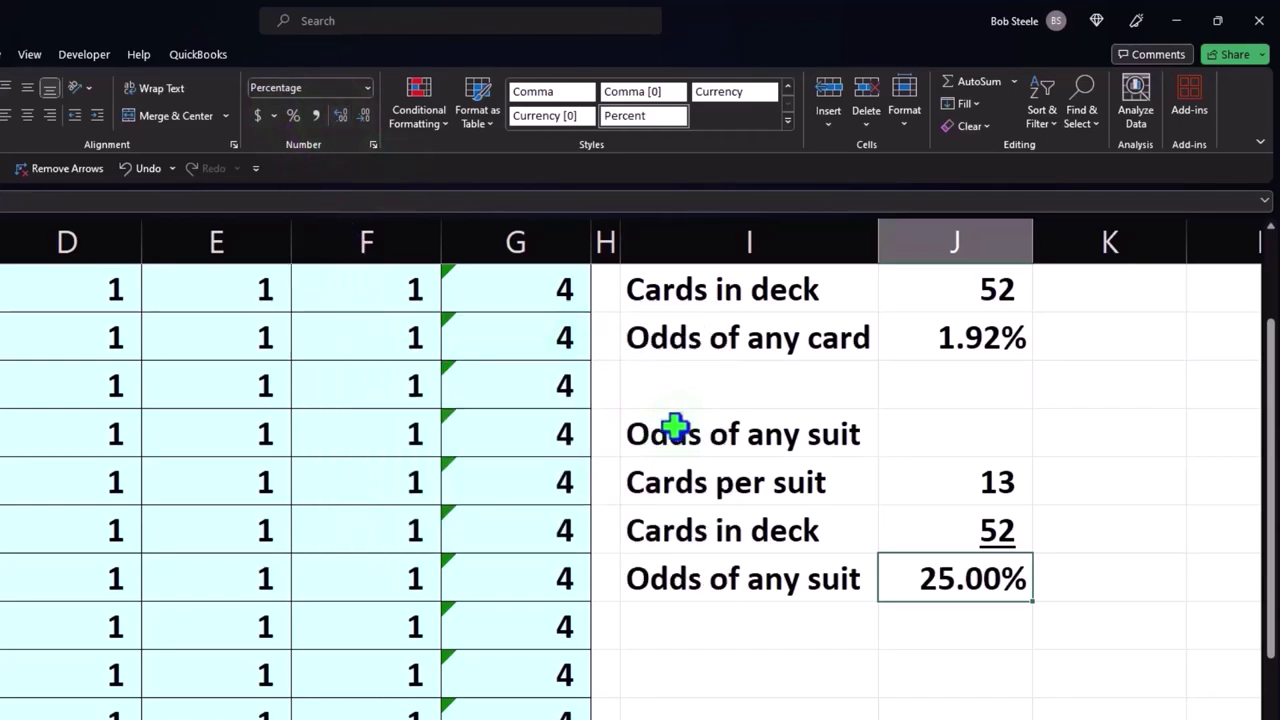
left_click(745, 615)
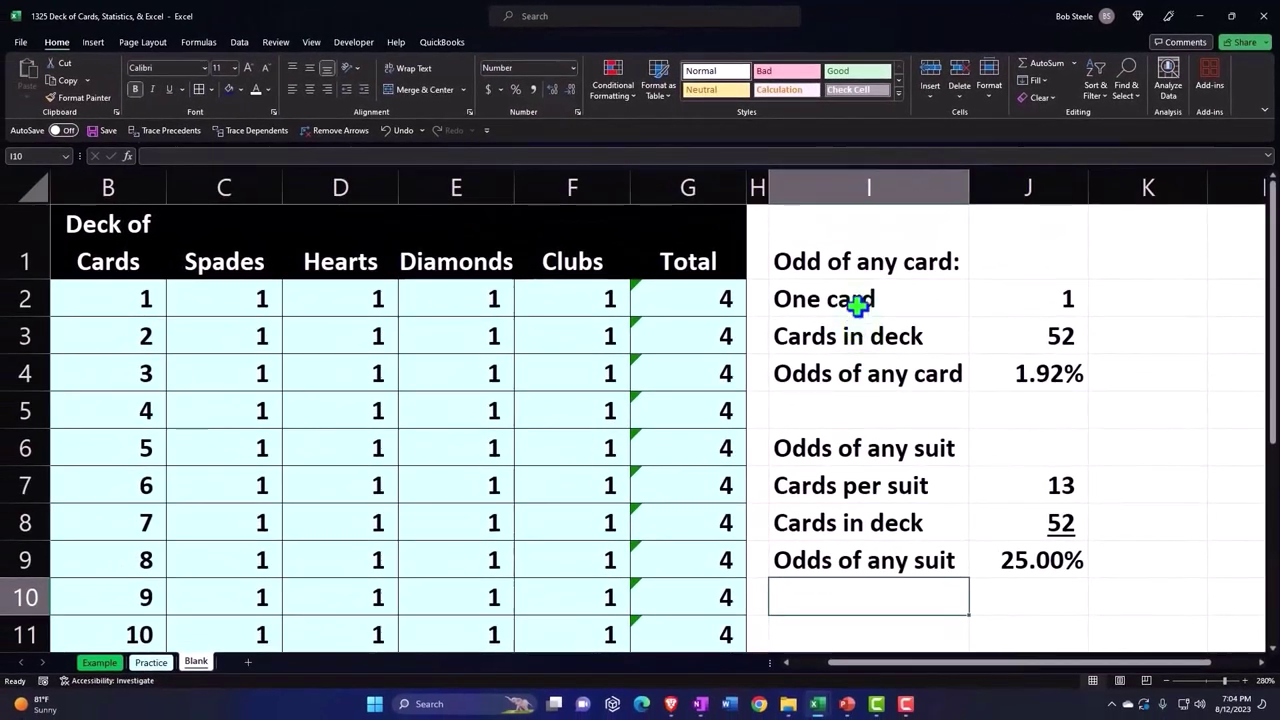
Step: Indent the labels in I2:I4 and I7:I9 under both odds headings
left_click(858, 302)
left_click_drag(858, 302, 864, 360)
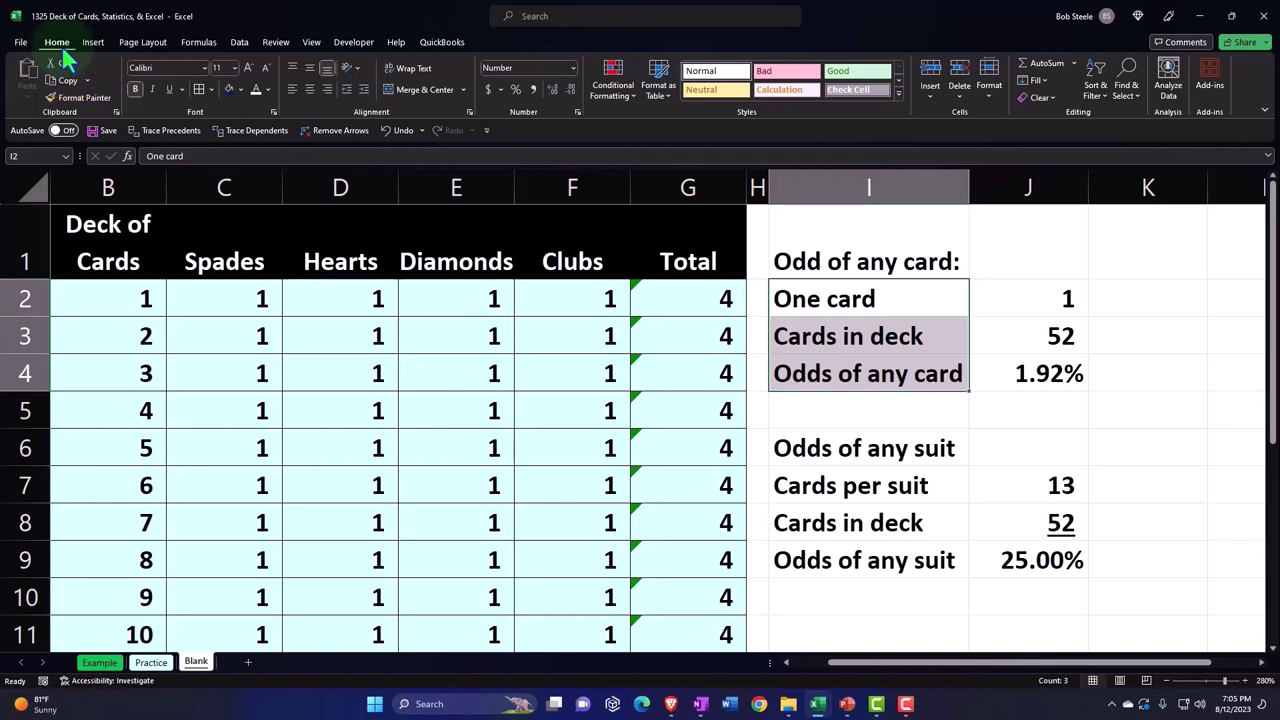
left_click(365, 89)
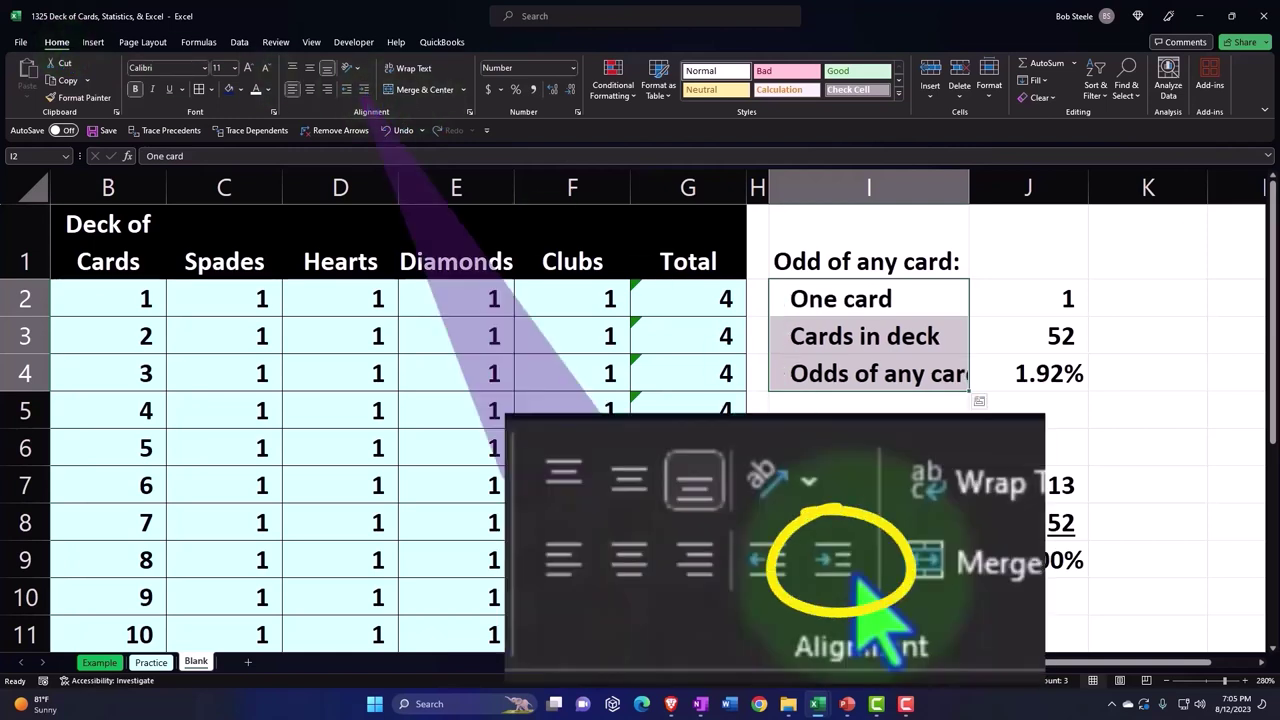
left_click_drag(850, 485, 850, 560)
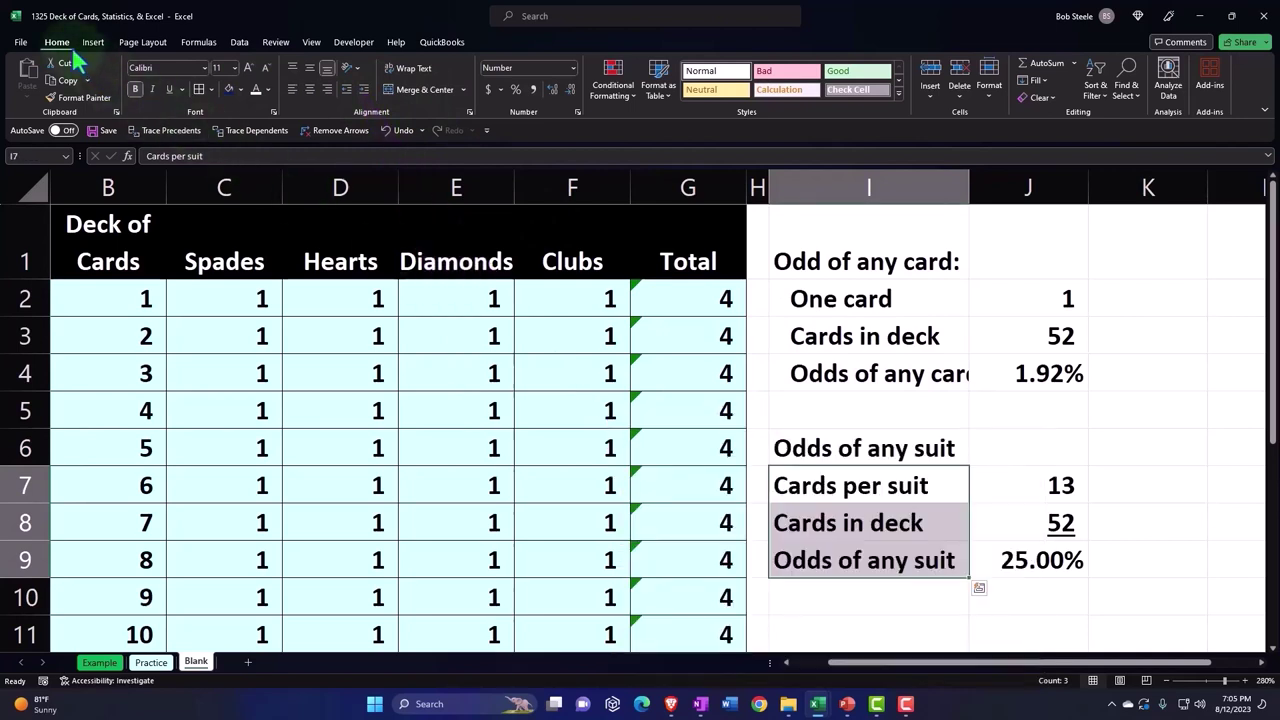
left_click(365, 89)
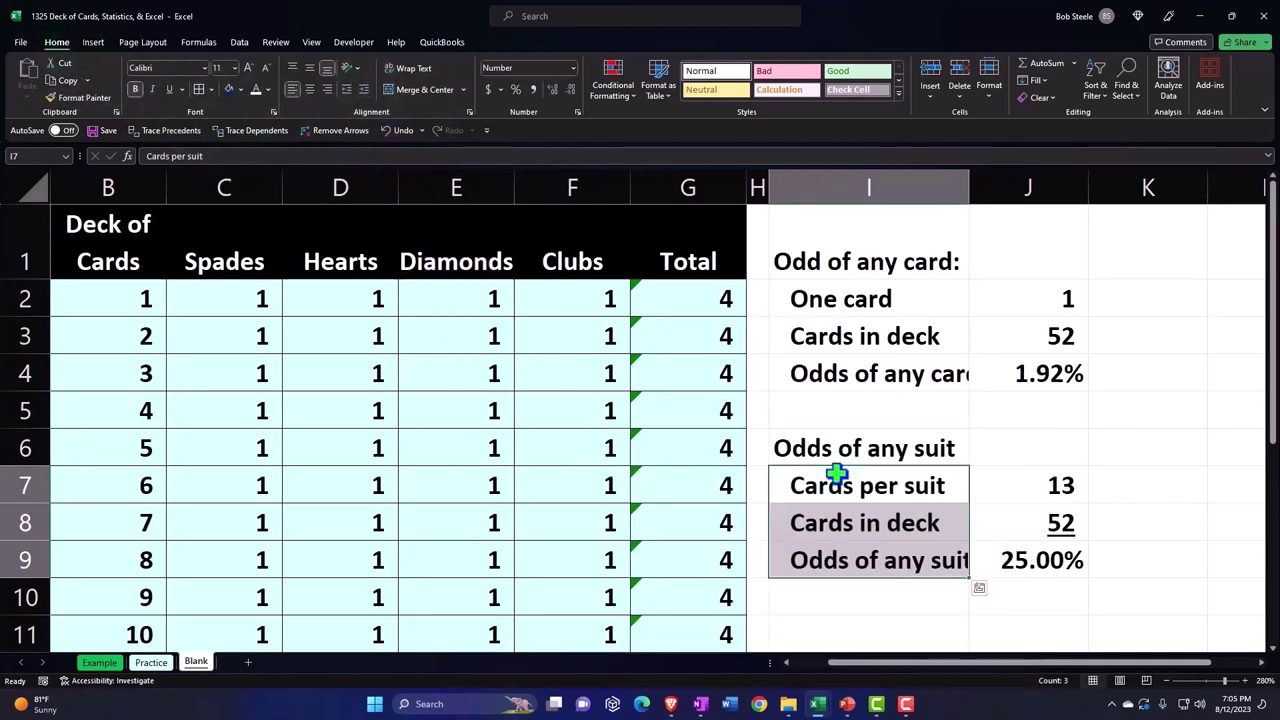
Step: Add a colon to the Odds of any suit heading and widen column I
double_click(960, 446)
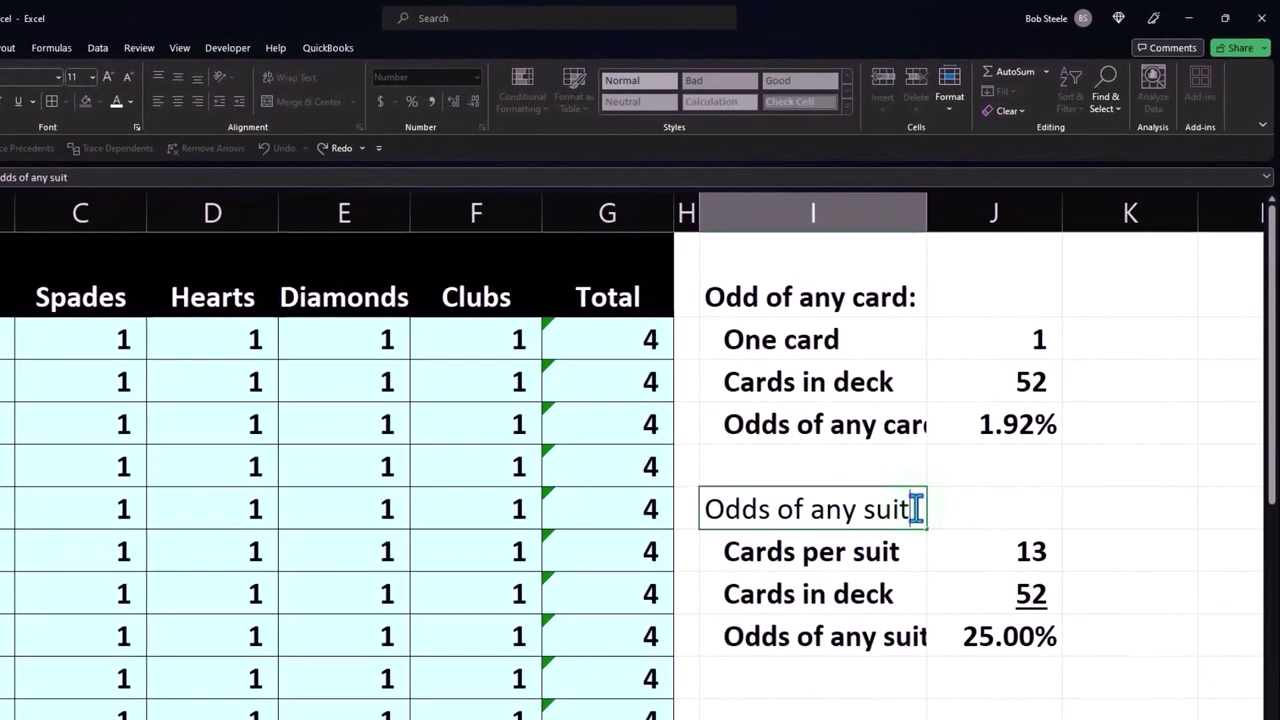
left_click(813, 509)
type(":")
key("Return")
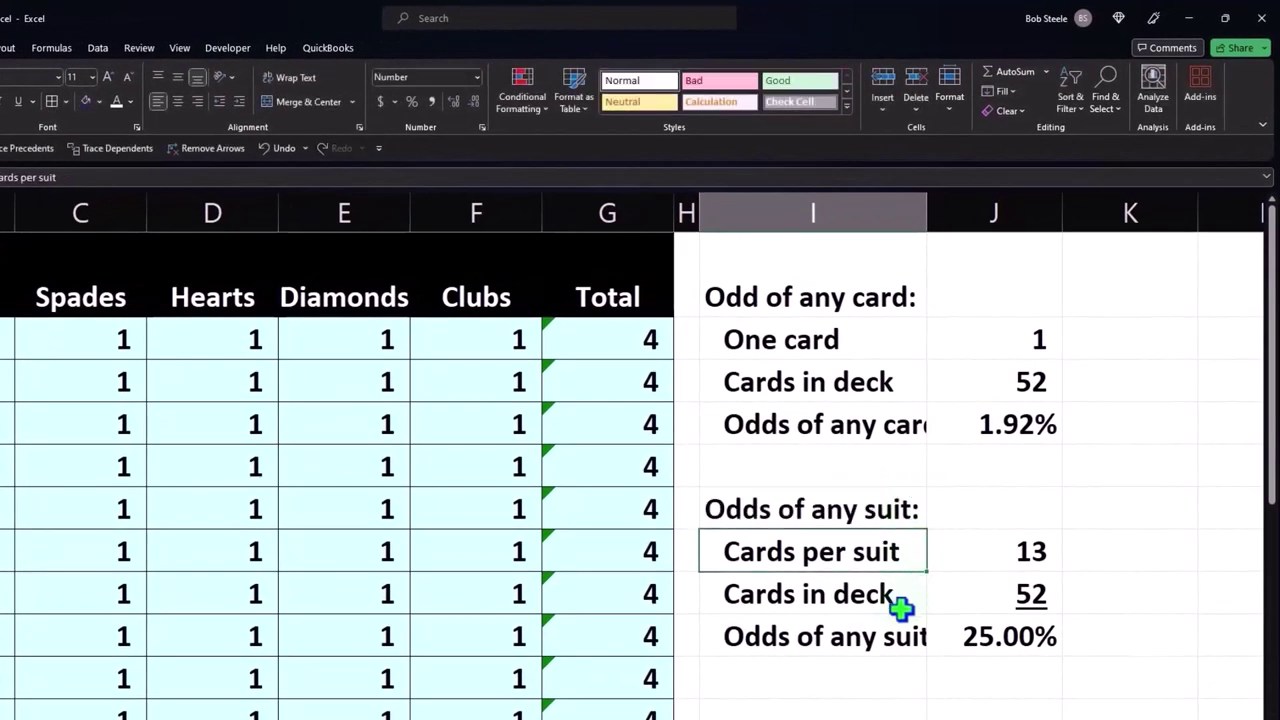
left_click_drag(922, 227, 977, 212)
Step: Indent the Odds of any card and Odds of any suit result labels one more level
left_click(860, 423)
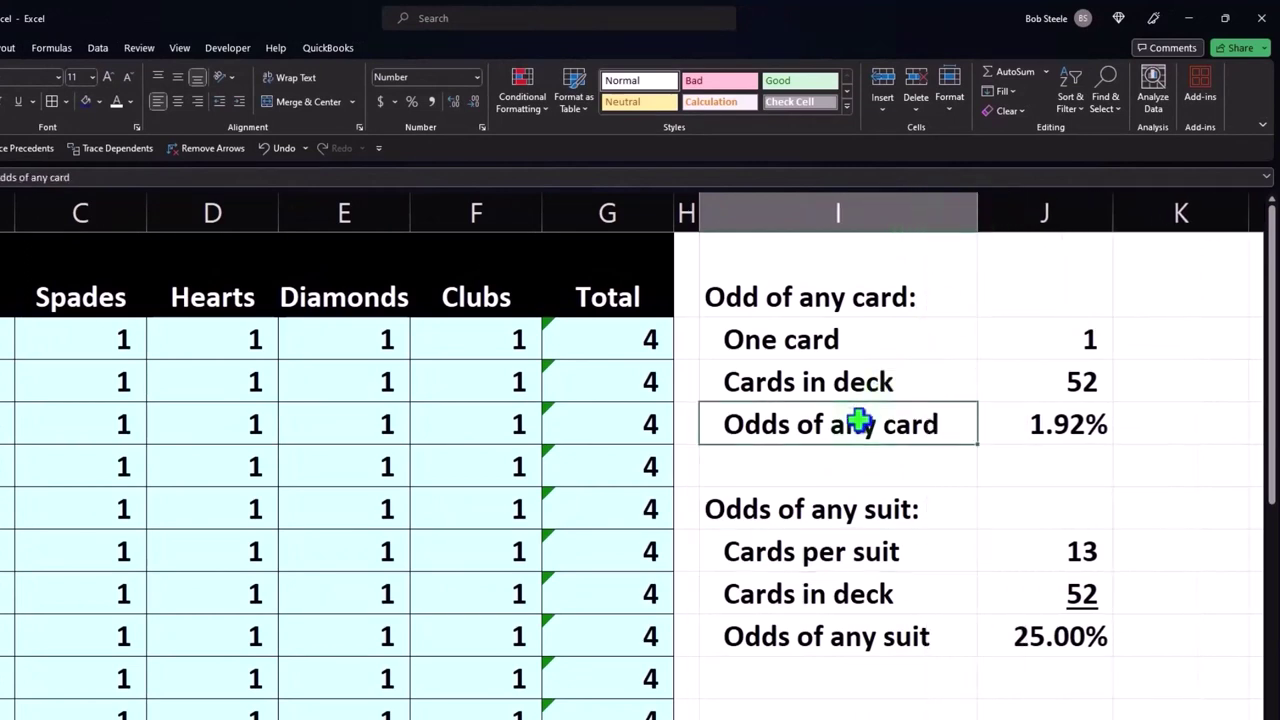
left_click(239, 101)
left_click(808, 634)
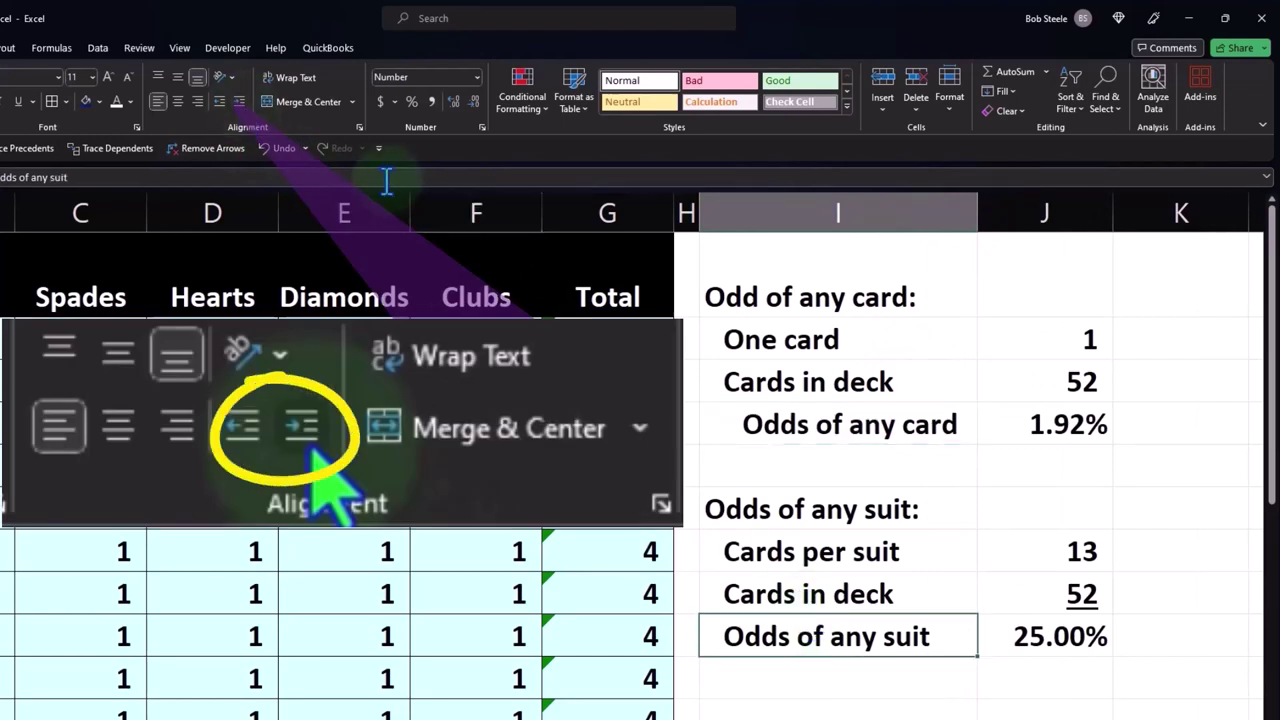
left_click(241, 103)
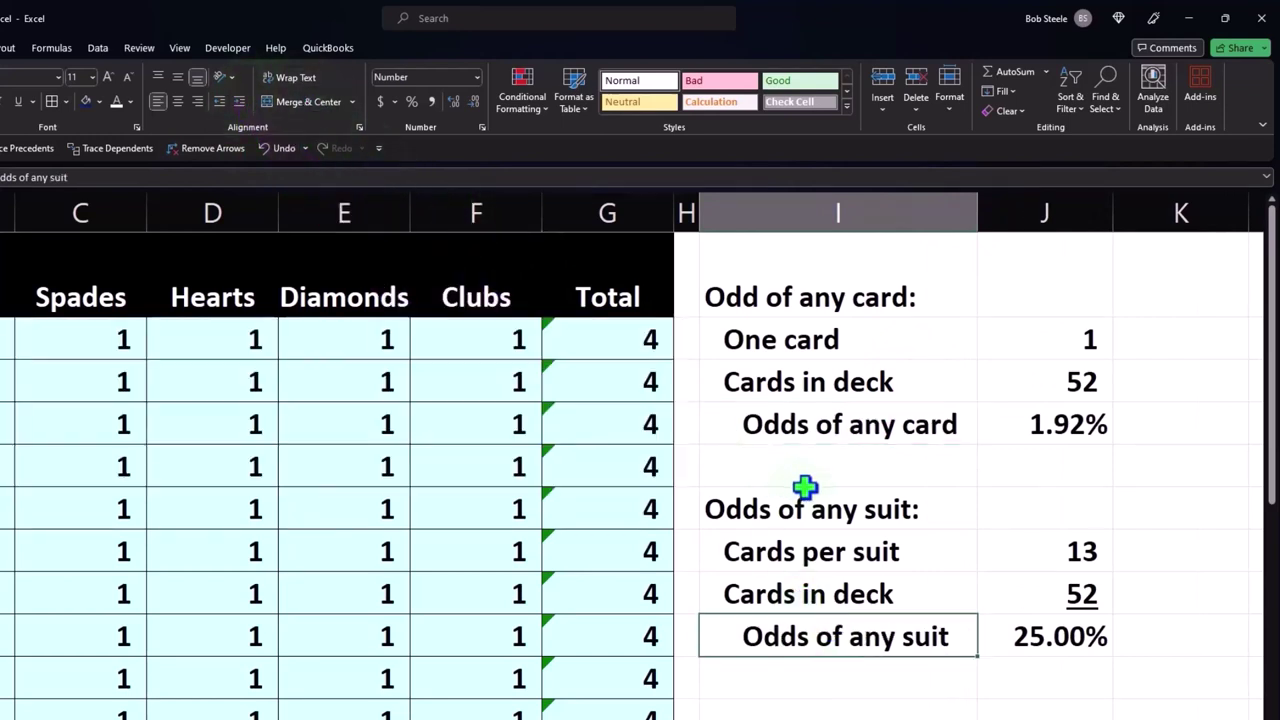
left_click(1015, 386)
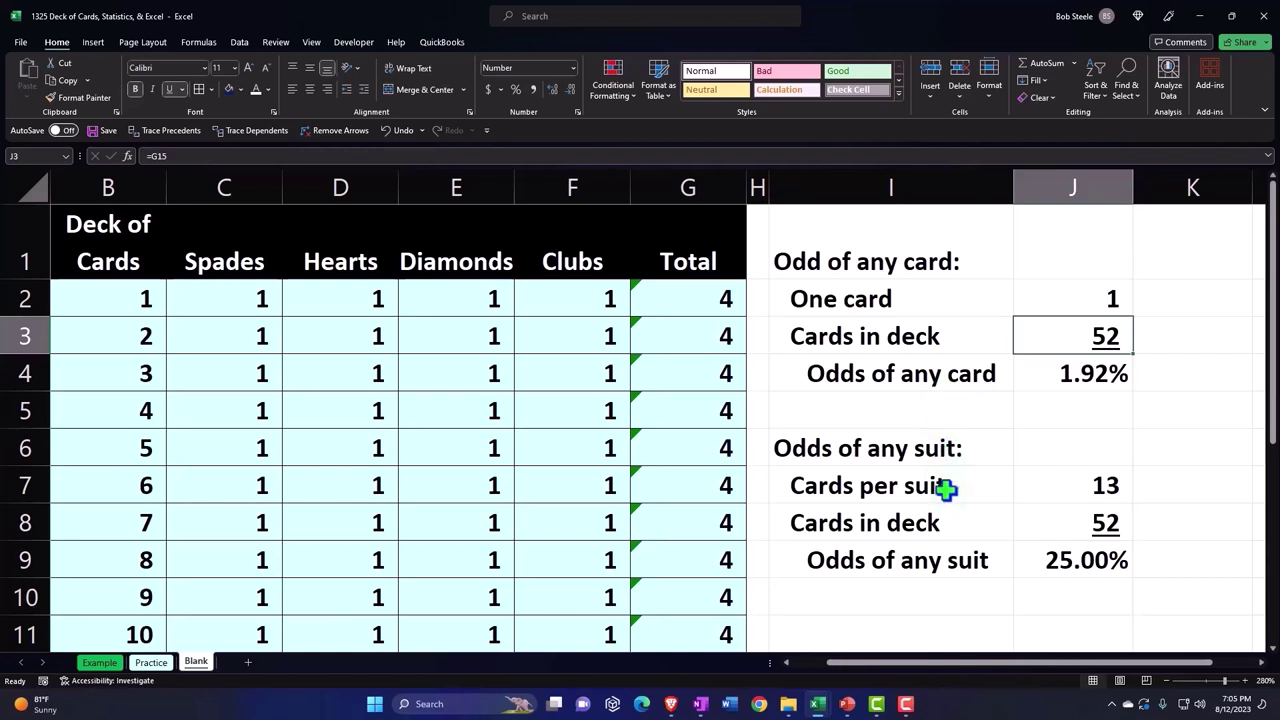
left_click(878, 622)
scroll(876, 606, "down", 2)
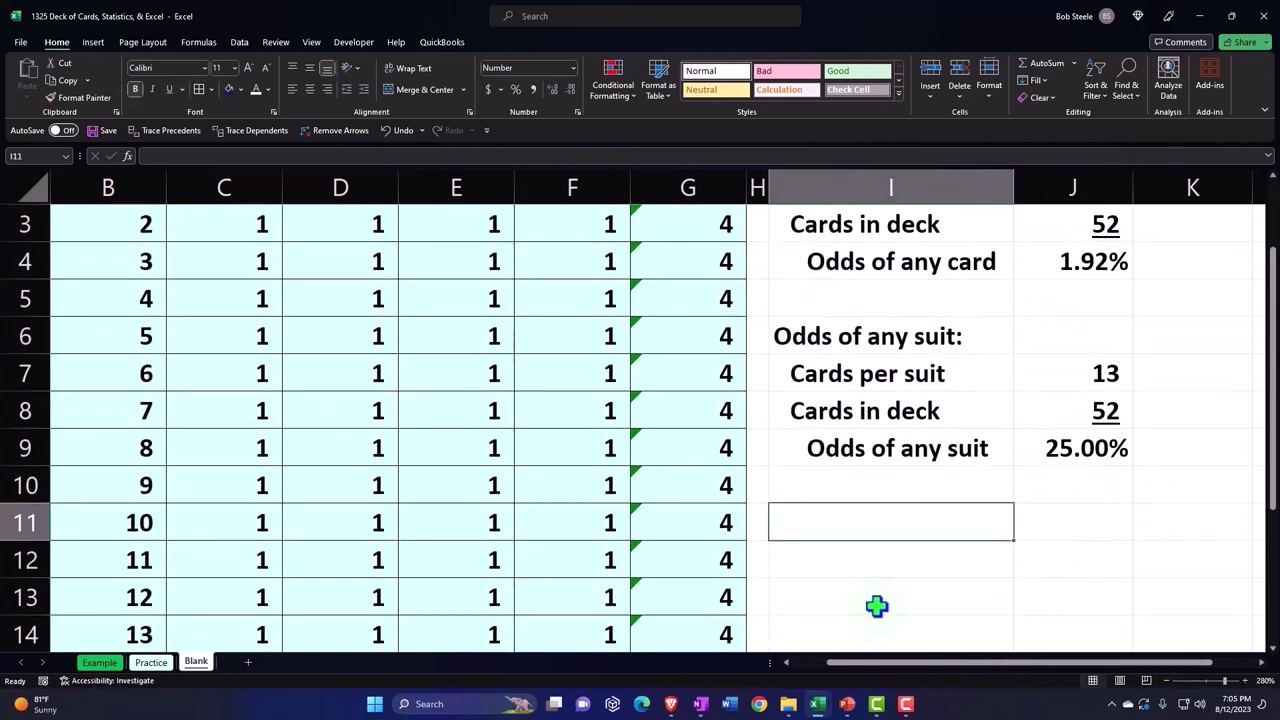
type("Odds of an")
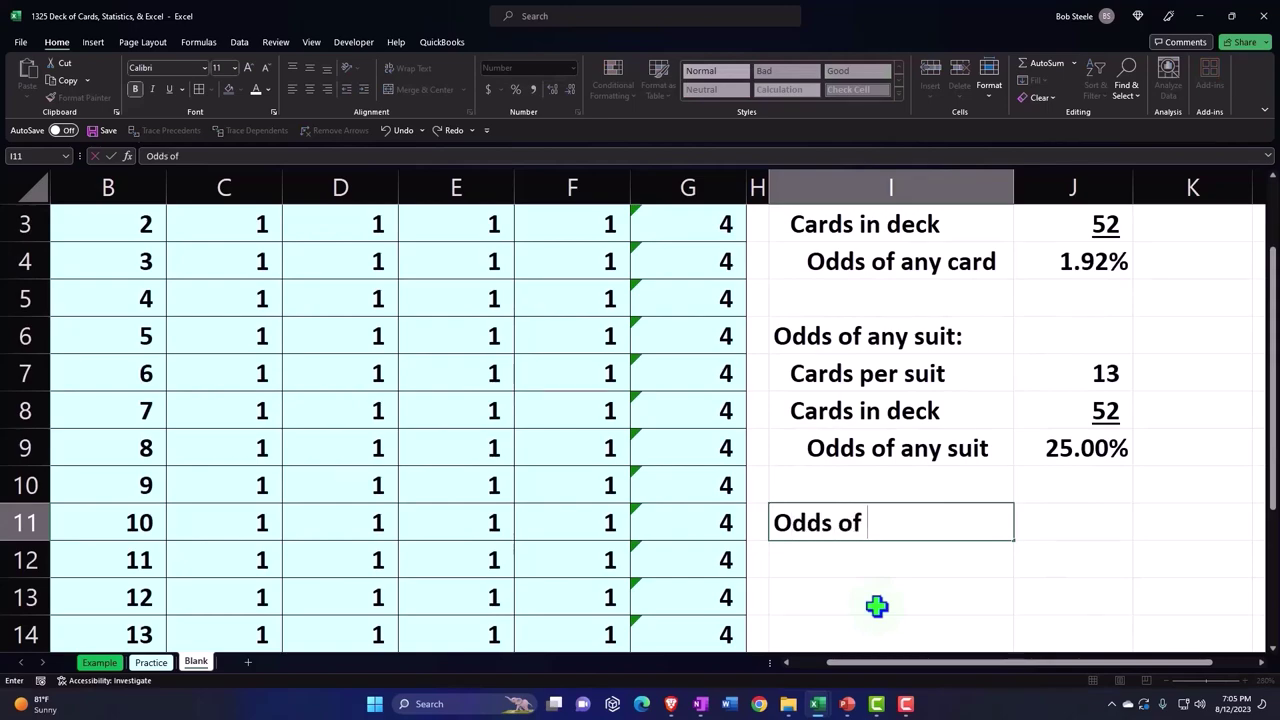
type("y number")
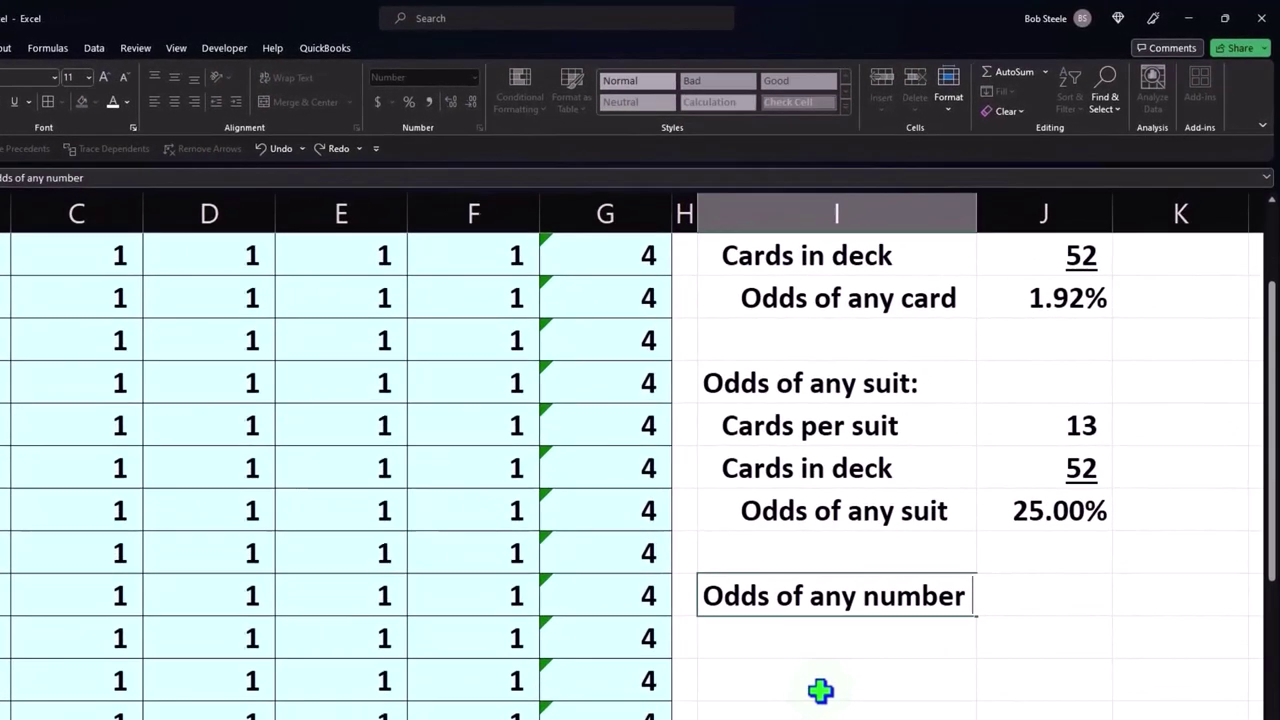
type(" any suit")
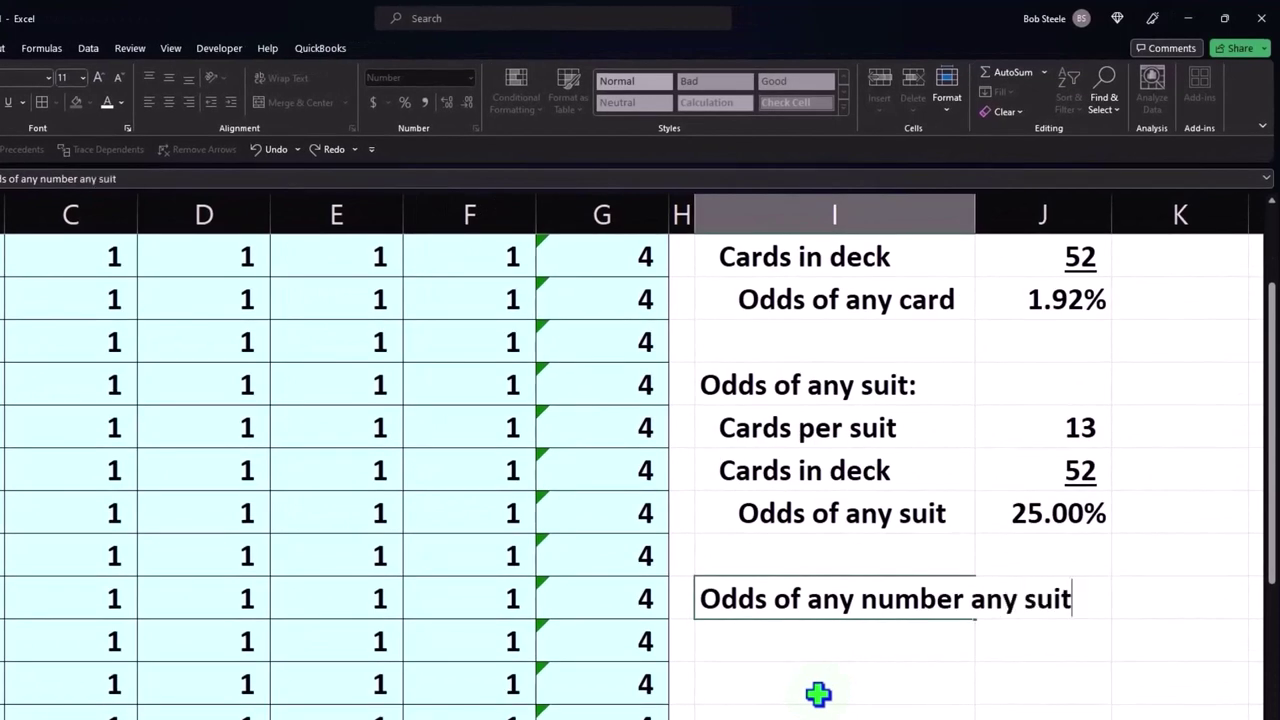
left_click(854, 598)
type("1")
key("Return")
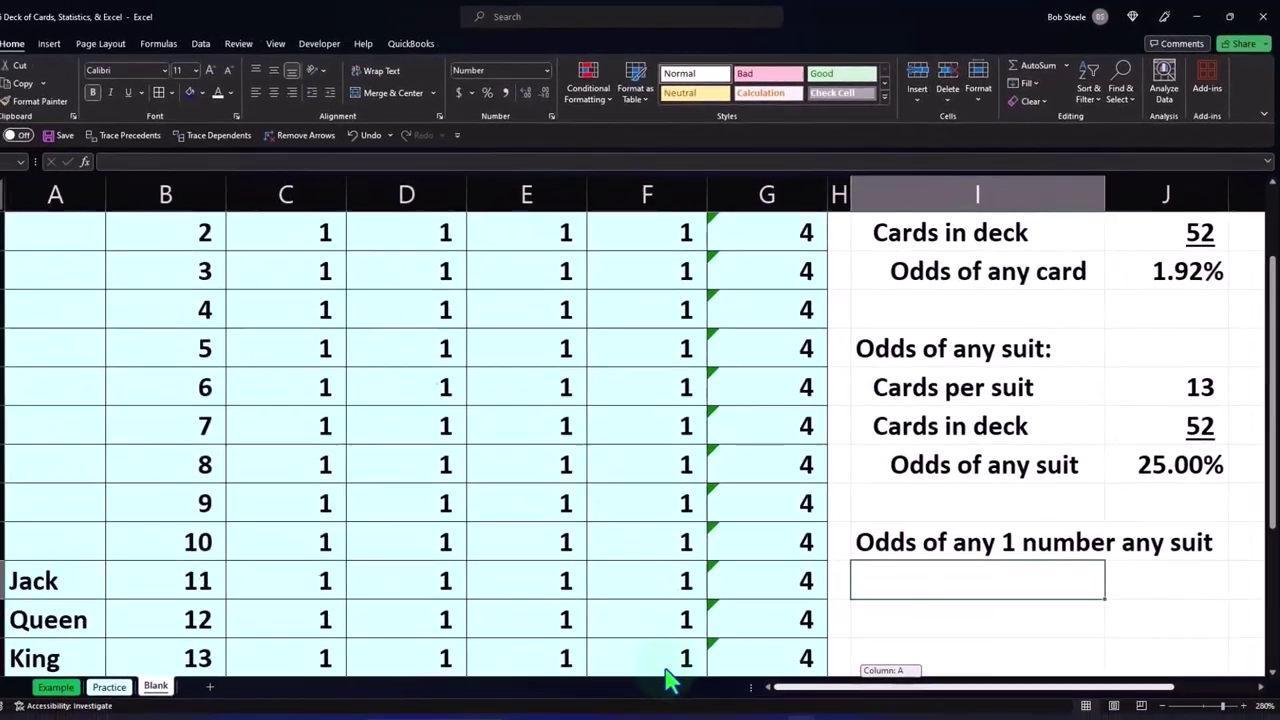
scroll(254, 457, "up", 1)
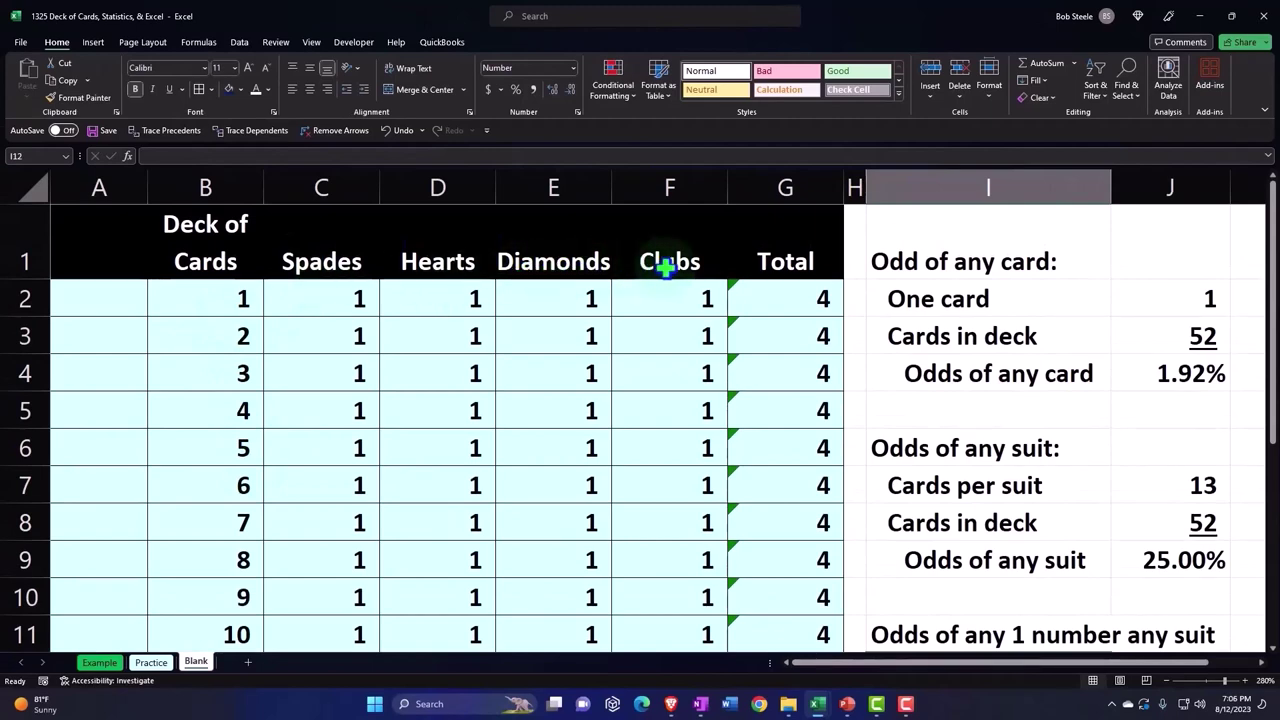
left_click(130, 295)
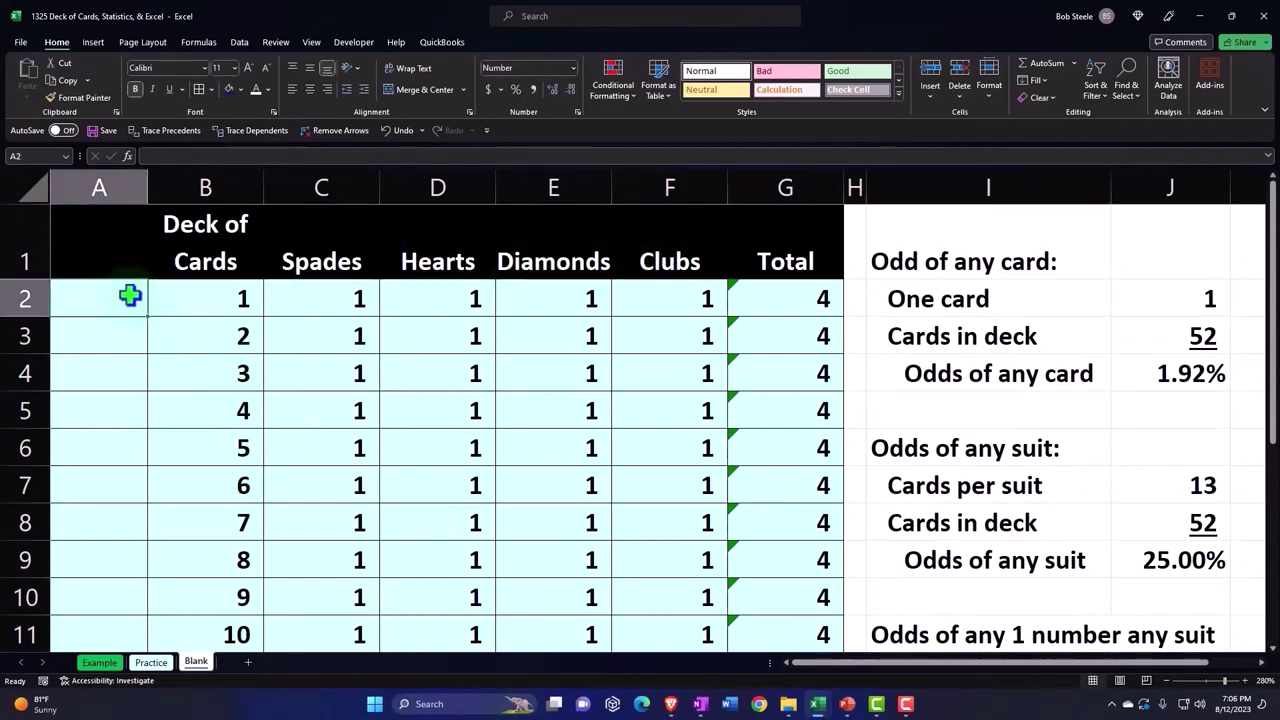
key("Right")
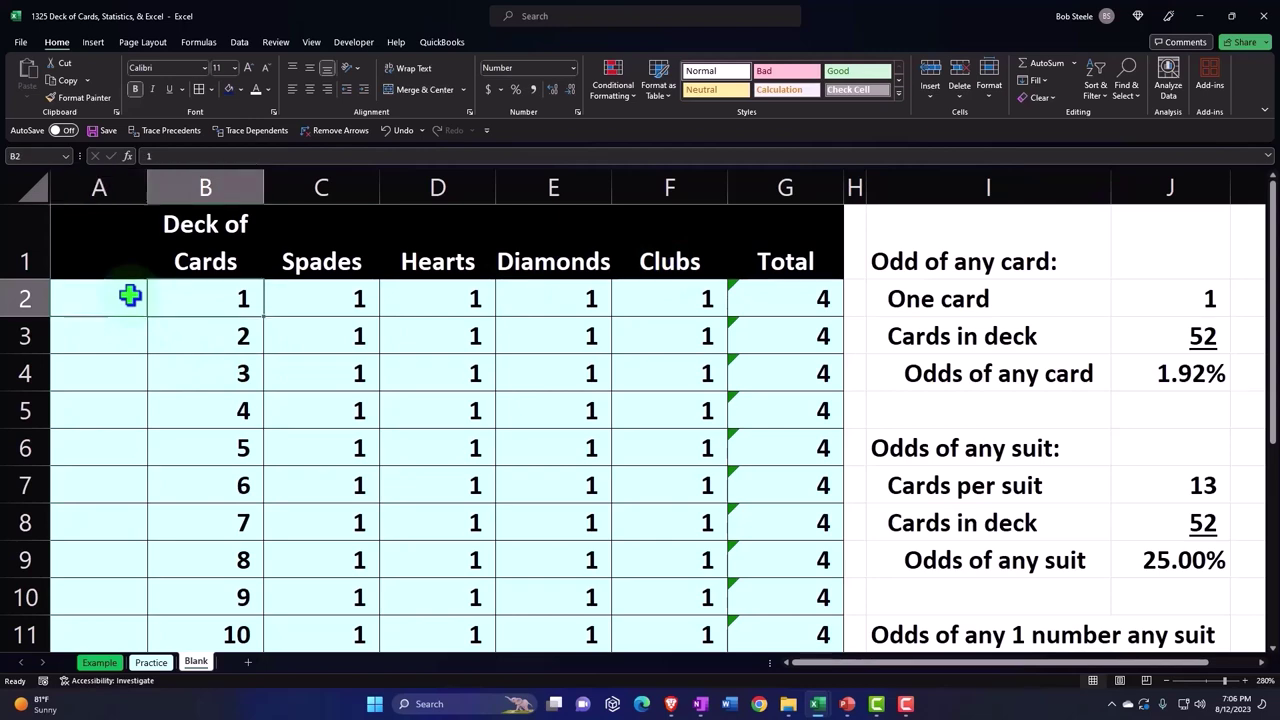
key("Right")
key("Right")
key("Right")
key("Right")
key("Right")
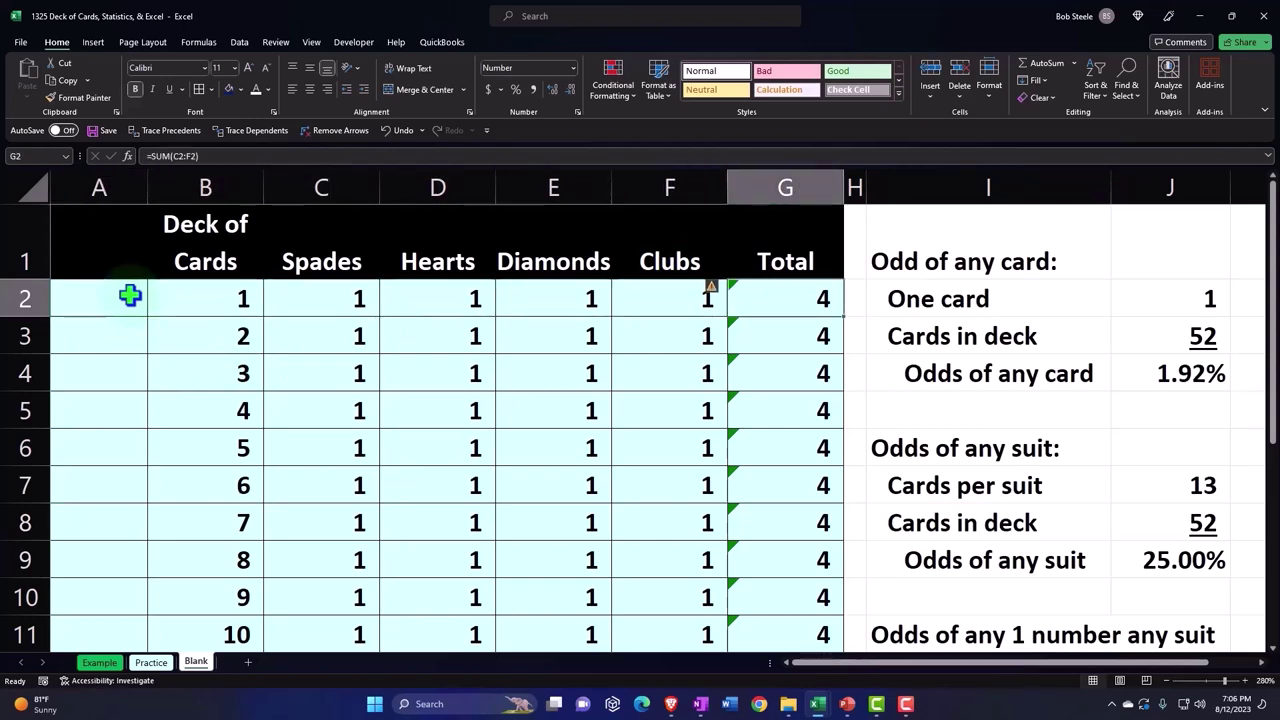
scroll(353, 449, "down", 2)
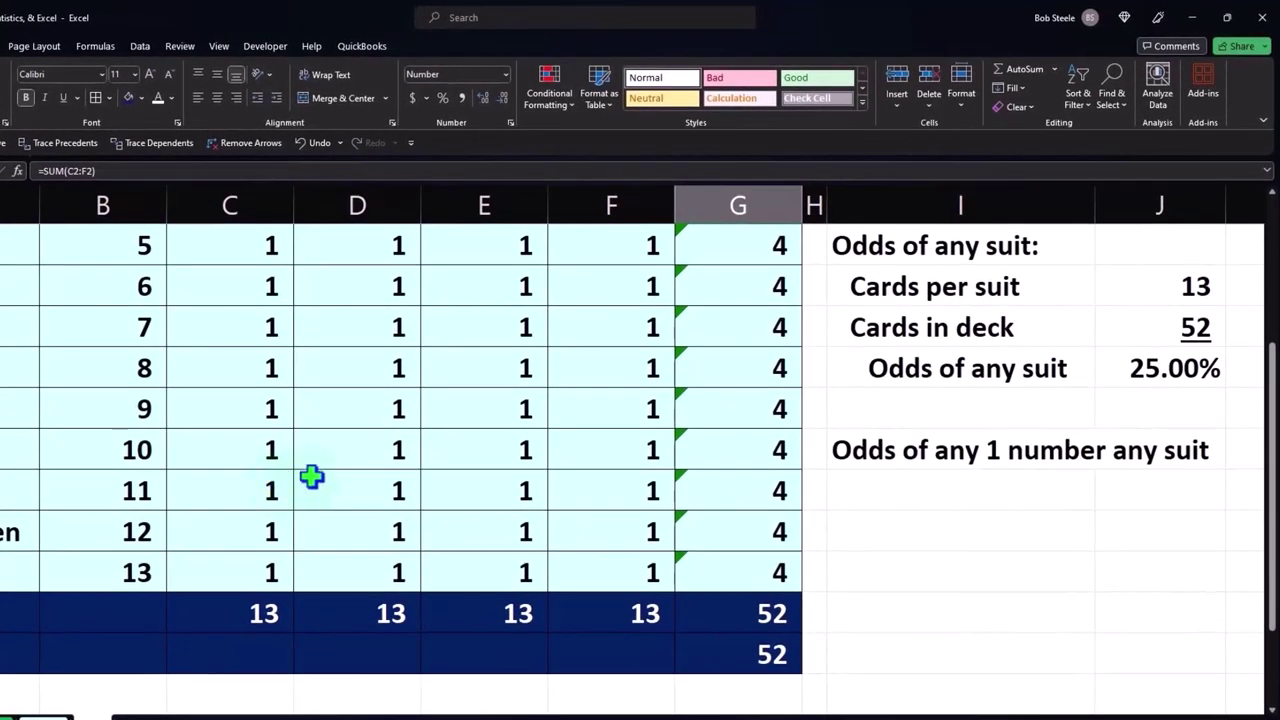
scroll(311, 477, "up", 2)
left_click(122, 335)
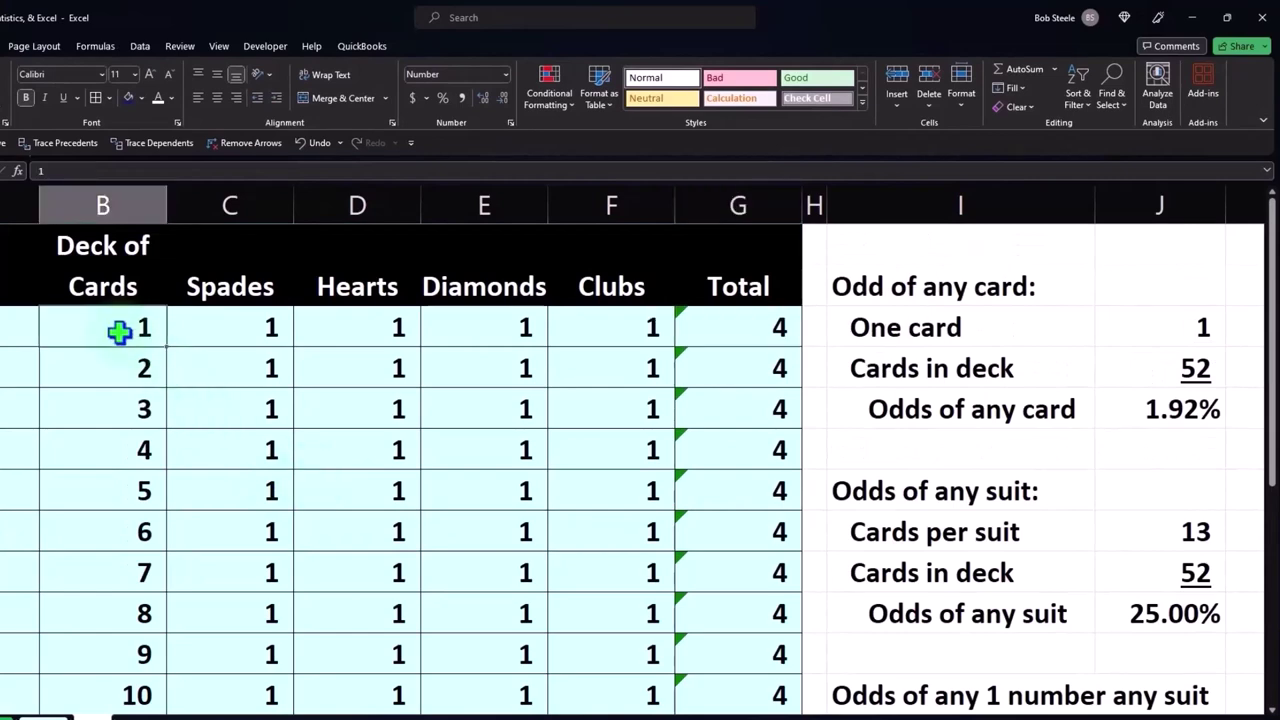
left_click(124, 360)
left_click(128, 408)
scroll(881, 457, "down", 2)
scroll(881, 457, "down", 1)
left_click(918, 490)
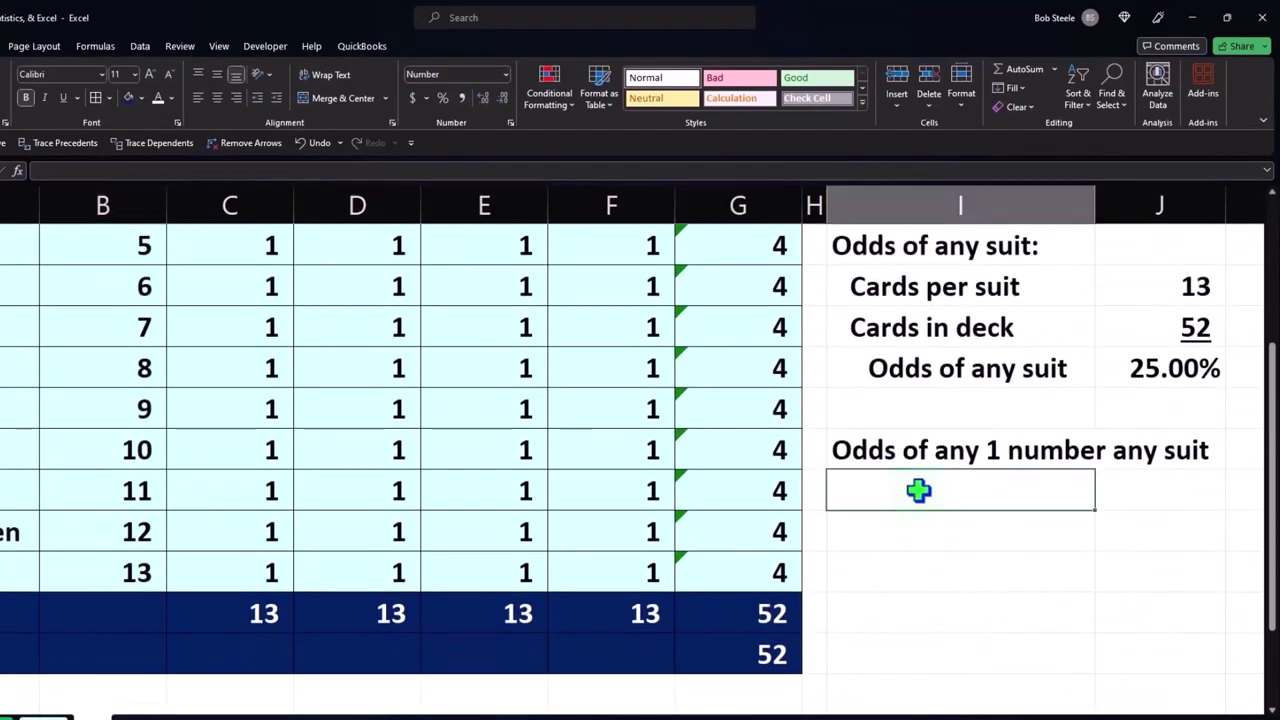
Step: Enter 'Cards of each number' in I12 with the formula =G2 giving 4 in J12
type("Ca")
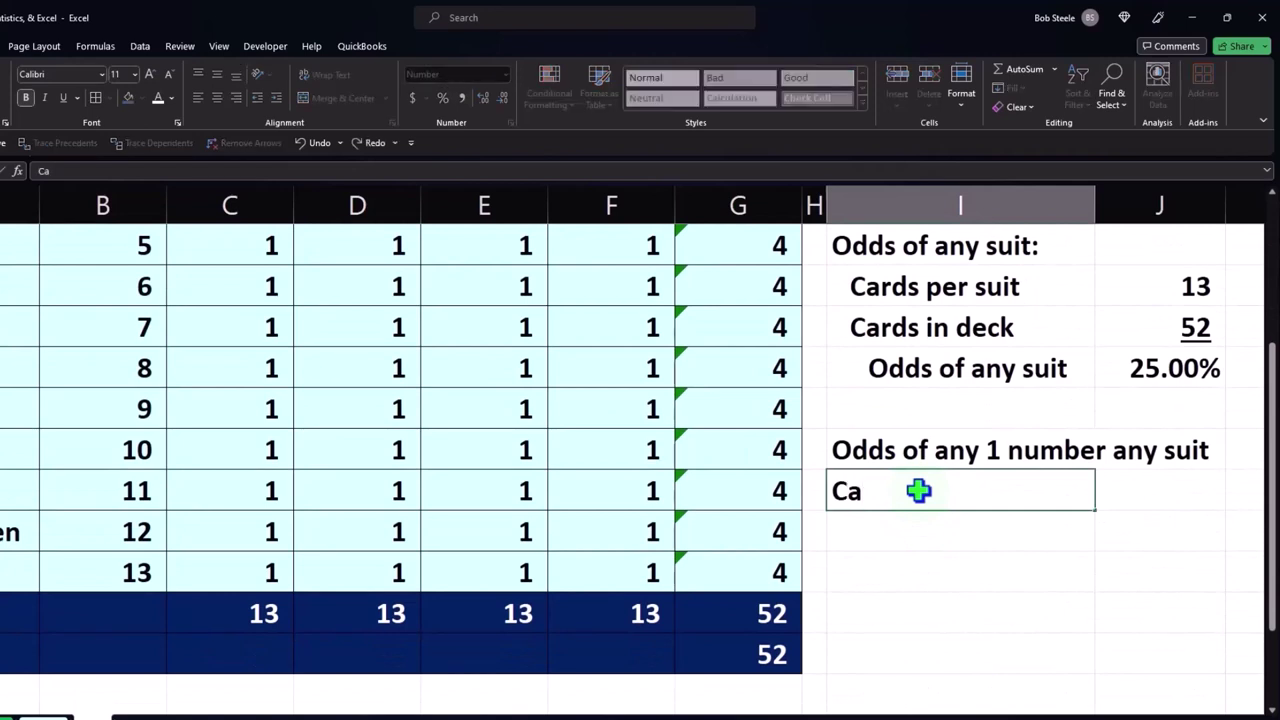
key("BackSpace")
key("BackSpace")
type("Number of")
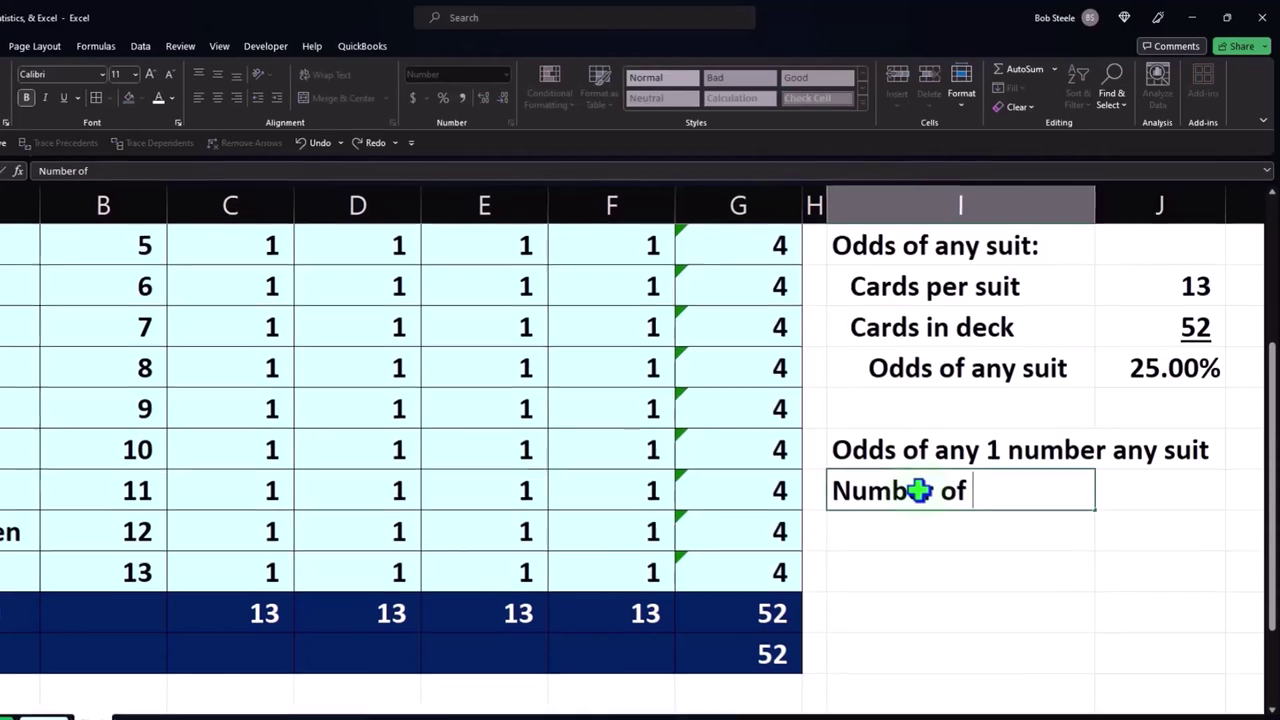
key("BackSpace")
key("BackSpace")
key("BackSpace")
key("BackSpace")
key("BackSpace")
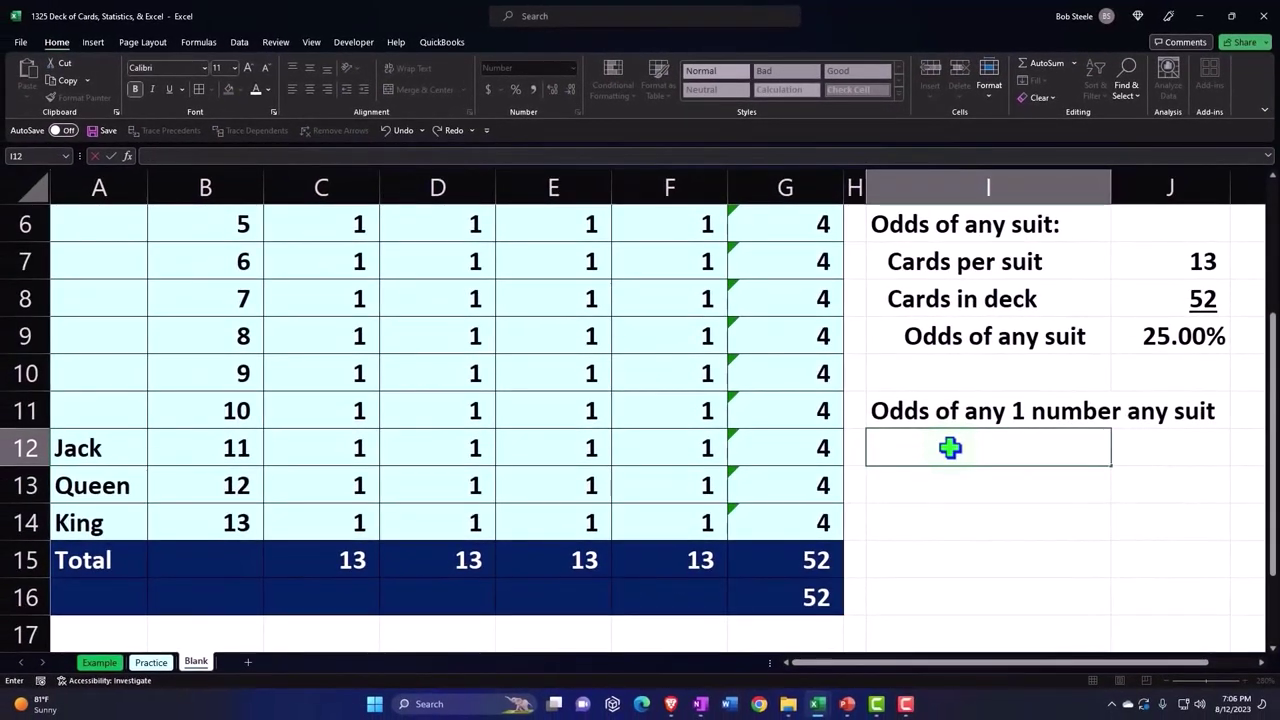
type("Car")
key("BackSpace")
type("ds of each numb")
key("Tab")
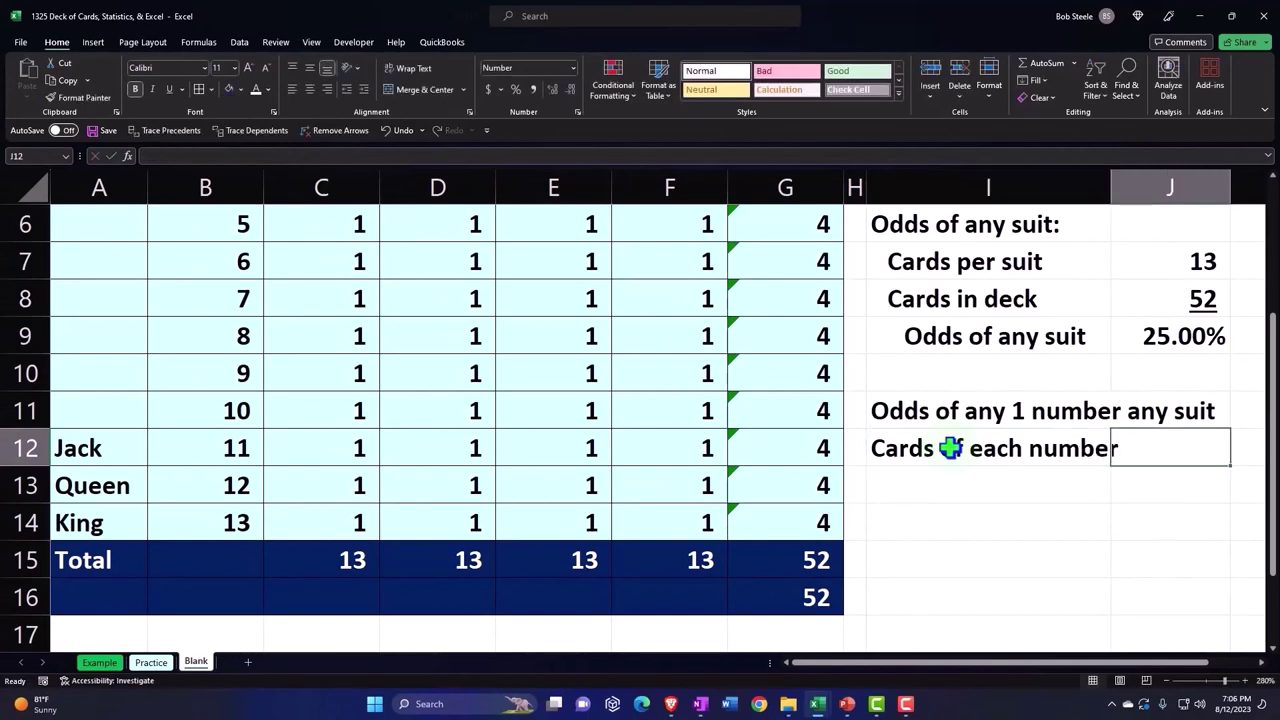
type("=")
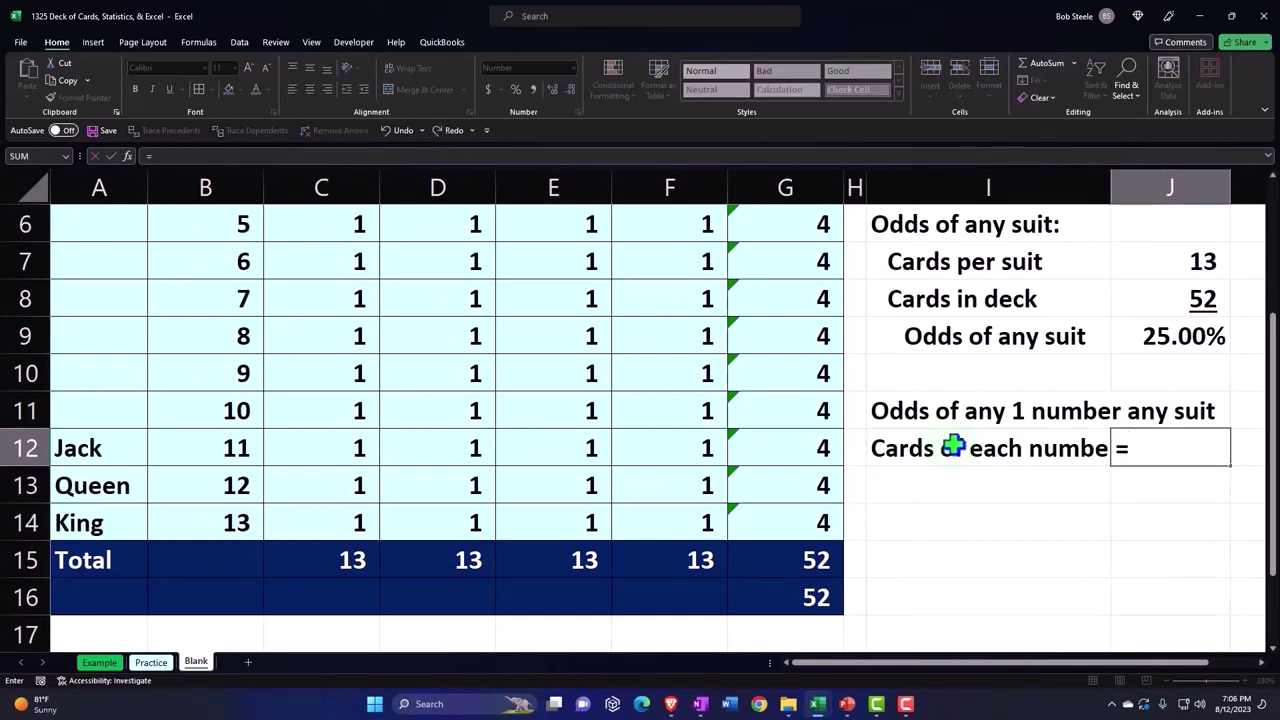
scroll(950, 446, "up", 2)
left_click(817, 299)
key("Return")
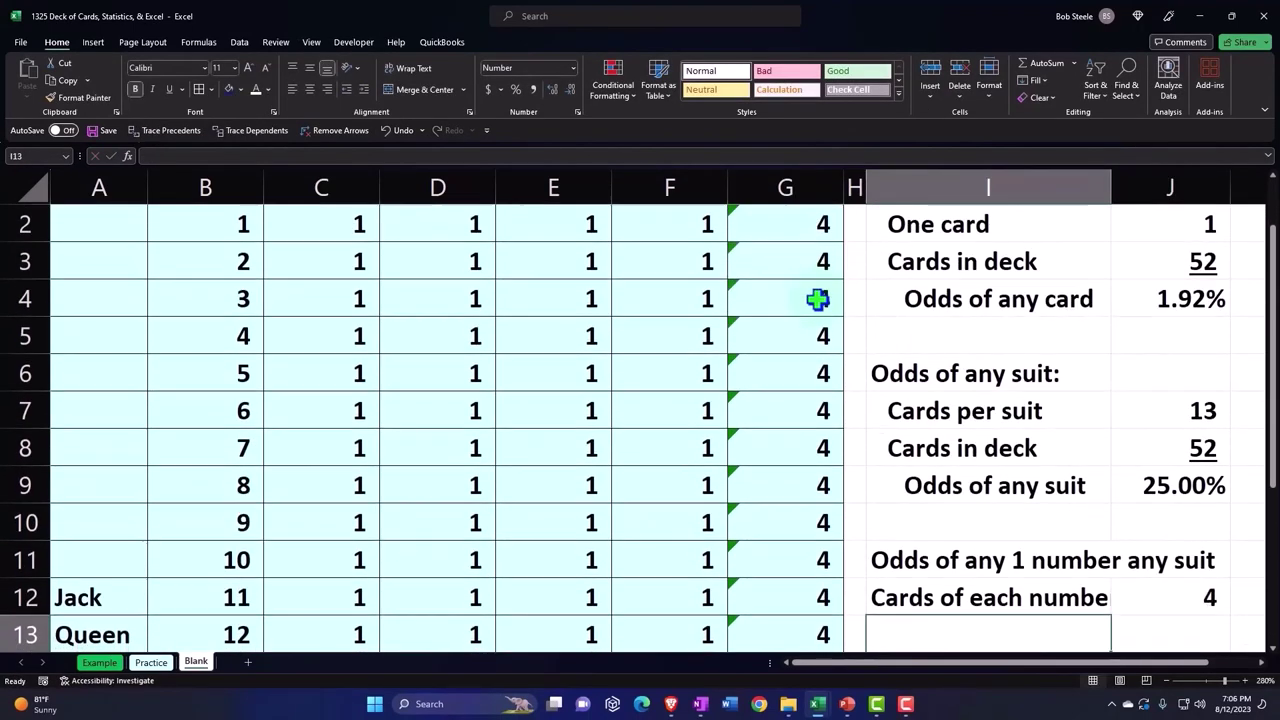
Step: Add the Cards in deck row referencing =I8 and =J8 for 52
scroll(817, 299, "right", 1)
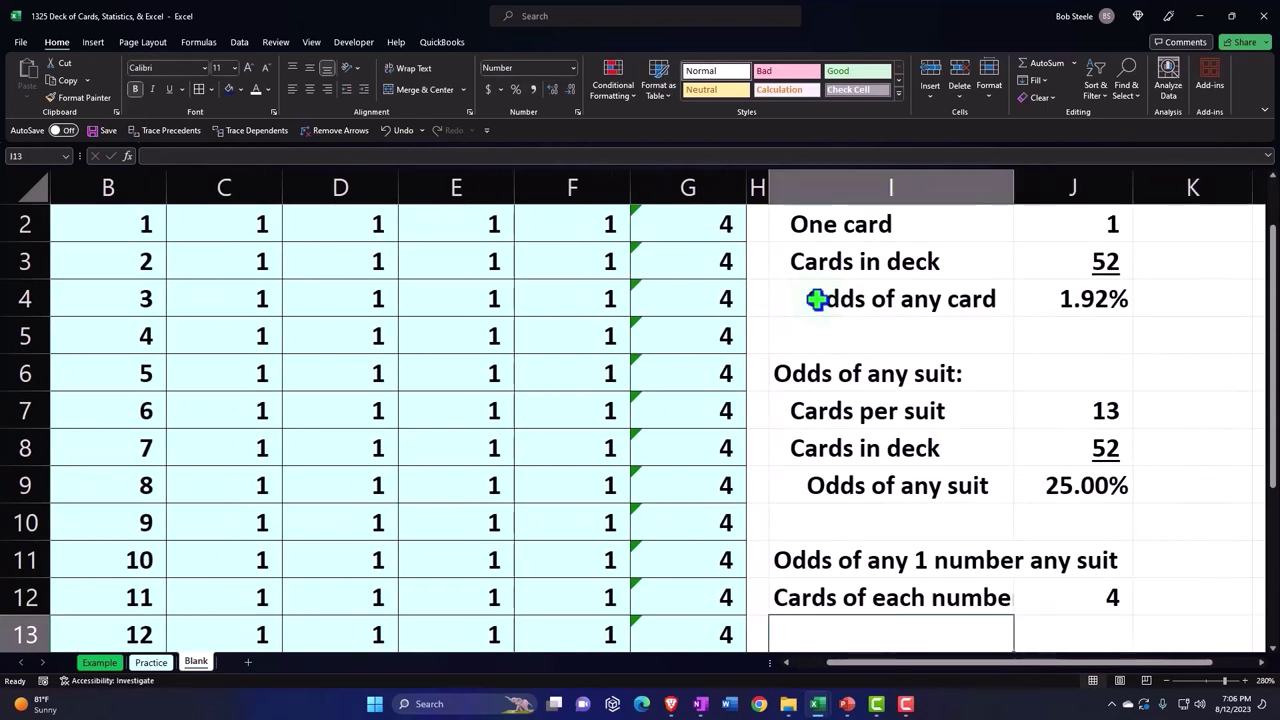
type("=")
key("Up")
key("Up")
key("Up")
key("Up")
key("Up")
key("Tab")
type("=")
key("Up")
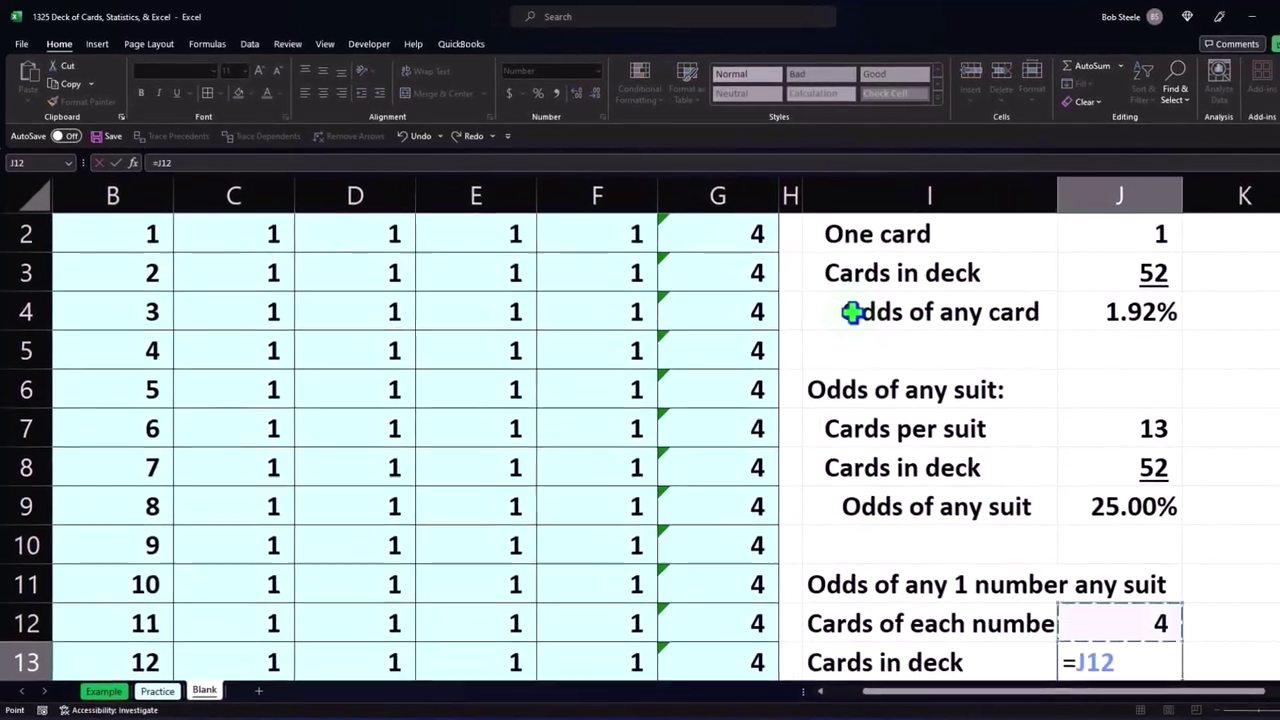
key("Up")
key("Up")
key("Up")
key("Up")
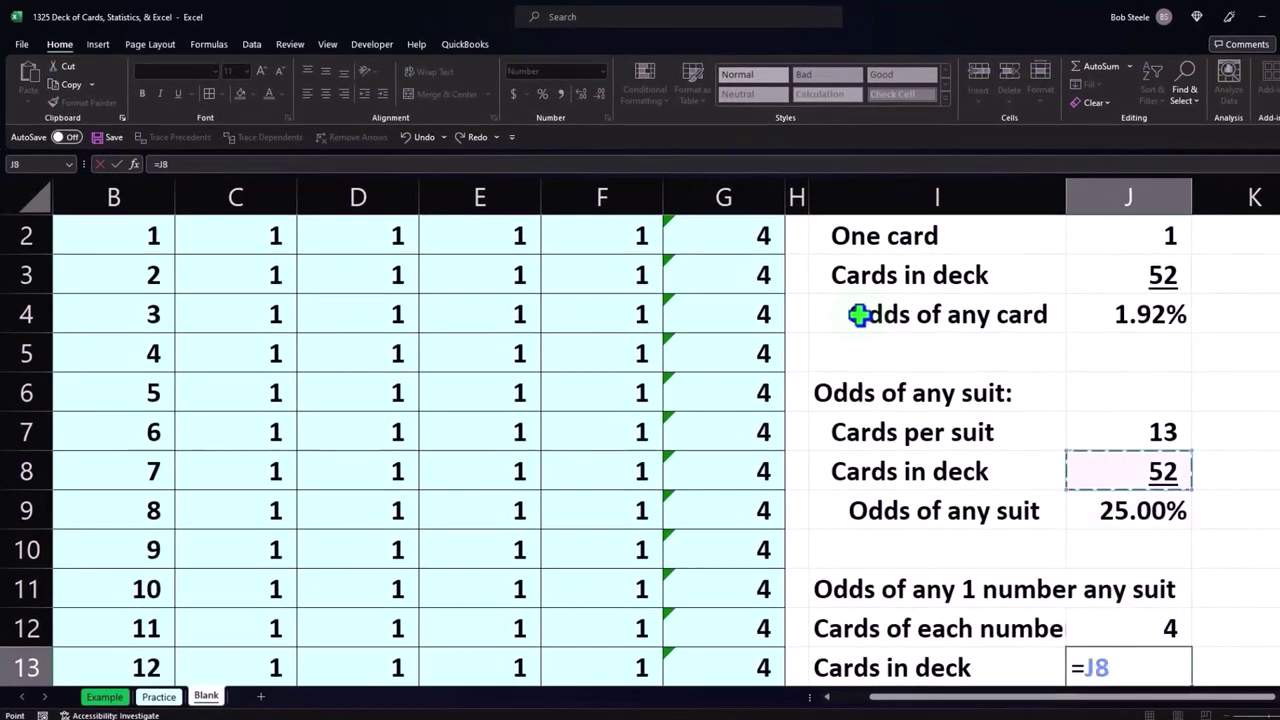
key("Return")
key("Up")
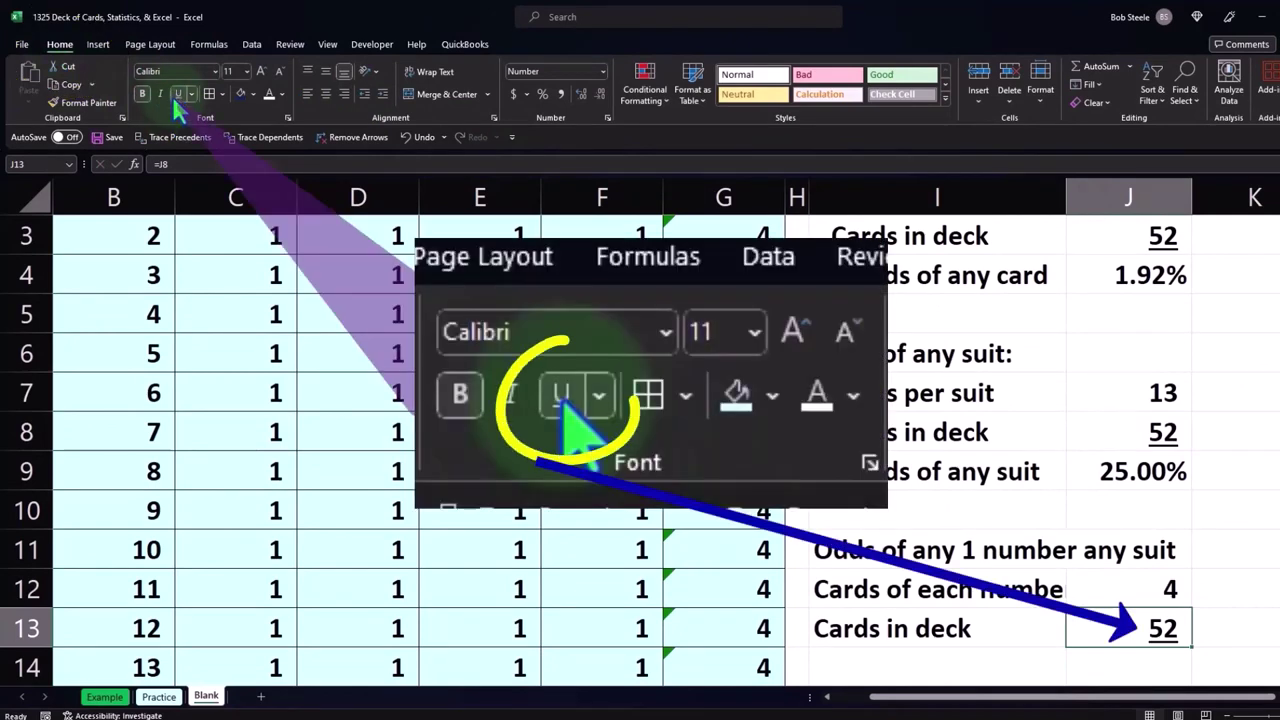
Step: Add the 'Odds' label in I14 with the formula =J12/J13 in J14
key("Down")
key("Left")
type("O")
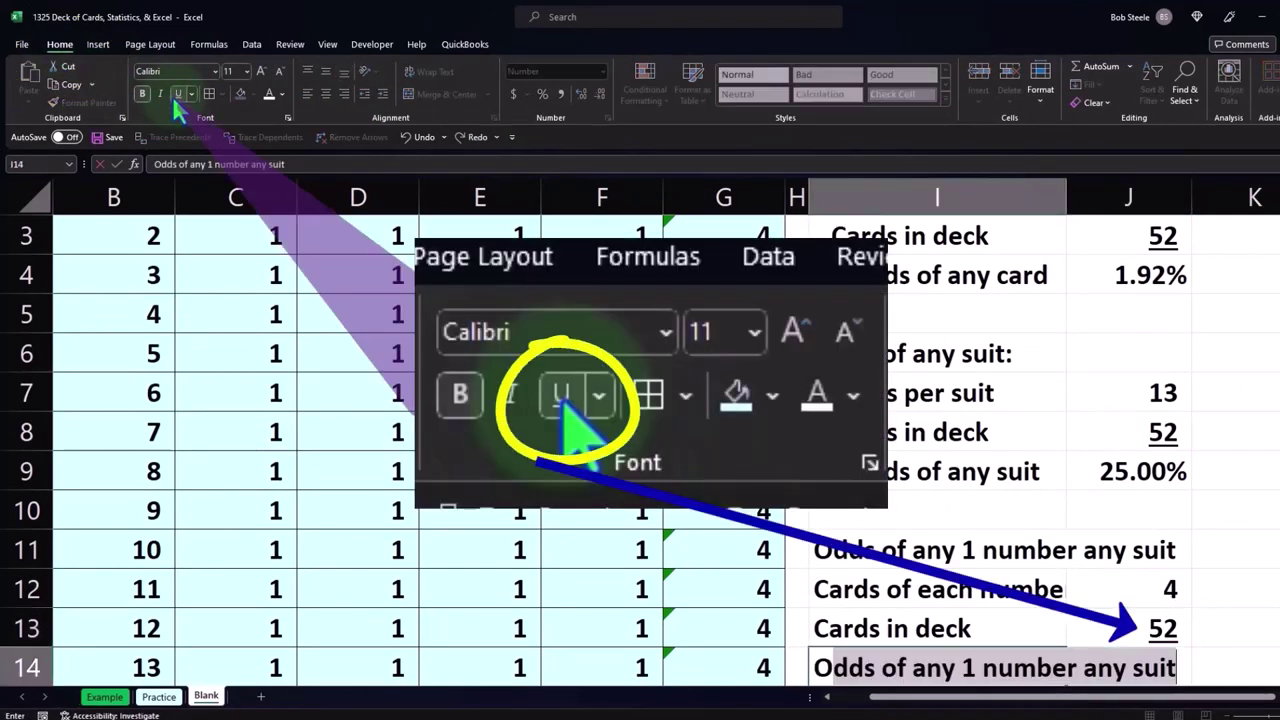
type("dds")
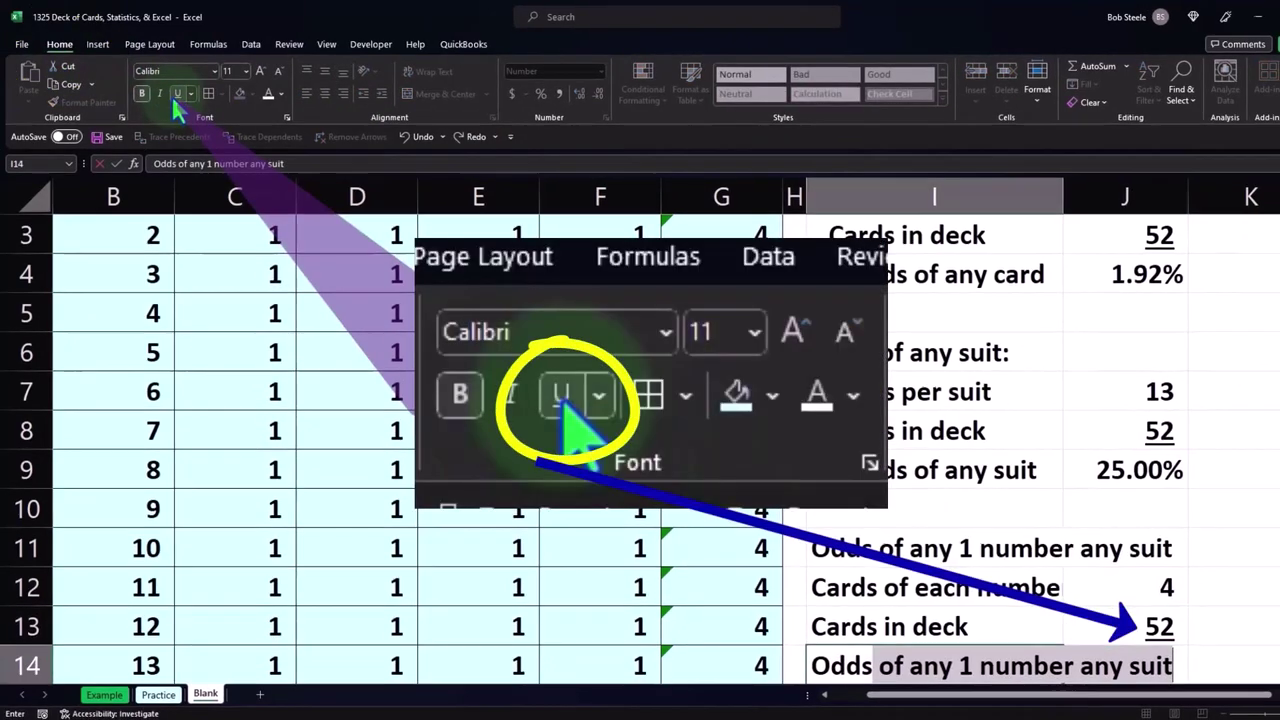
key("Delete")
key("Tab")
type("=")
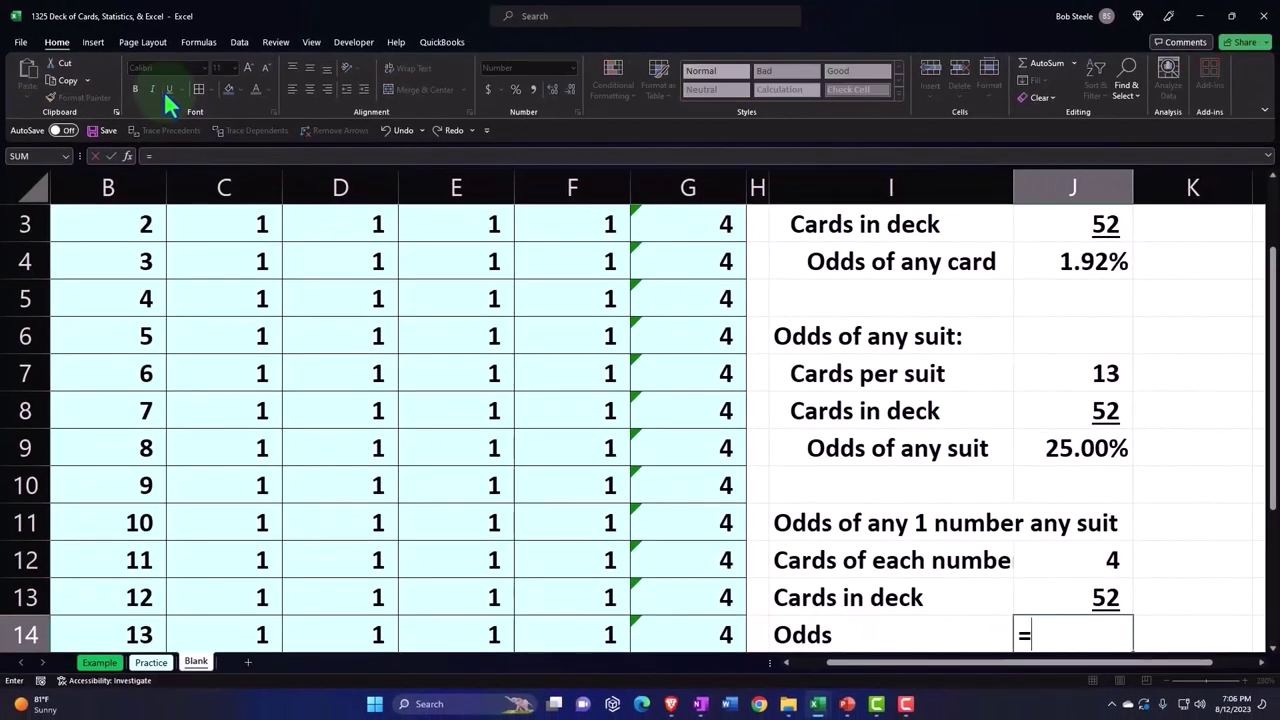
key("Up")
key("Up")
type("/")
key("Up")
key("Return")
key("Up")
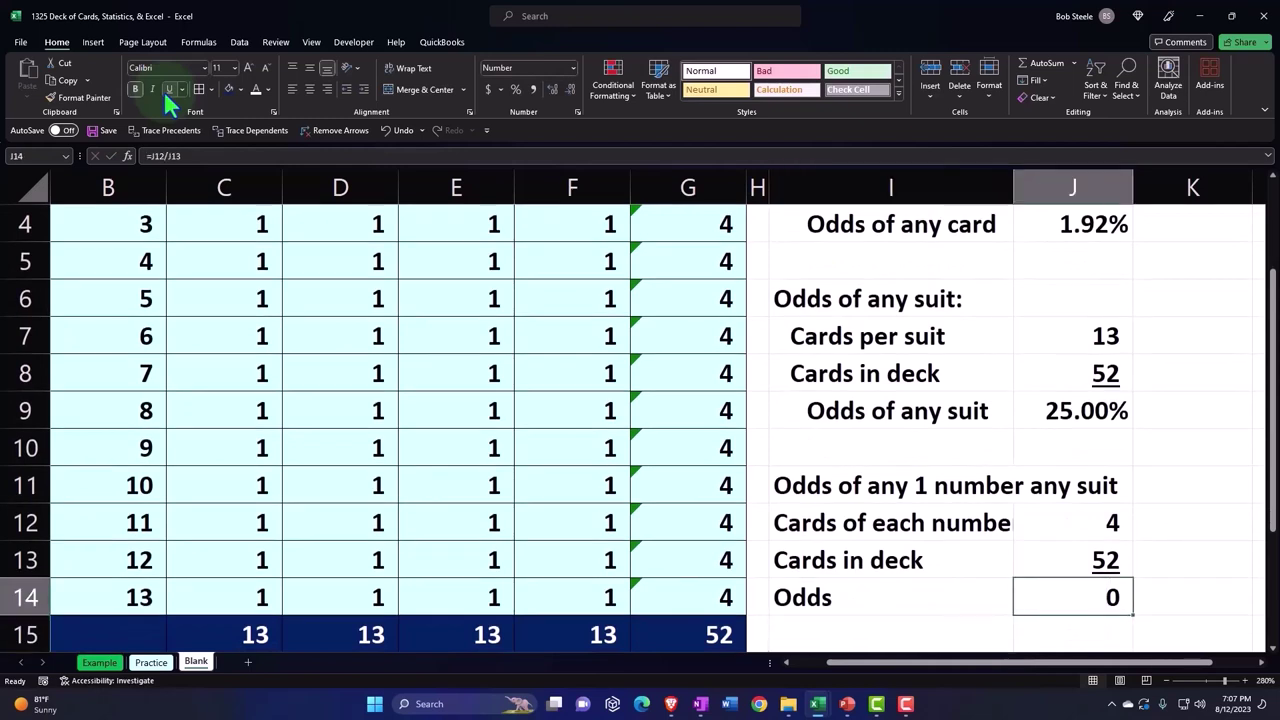
Step: Format the J14 odds as a percentage with three decimals, 7.692%
left_click_drag(112, 78, 58, 100)
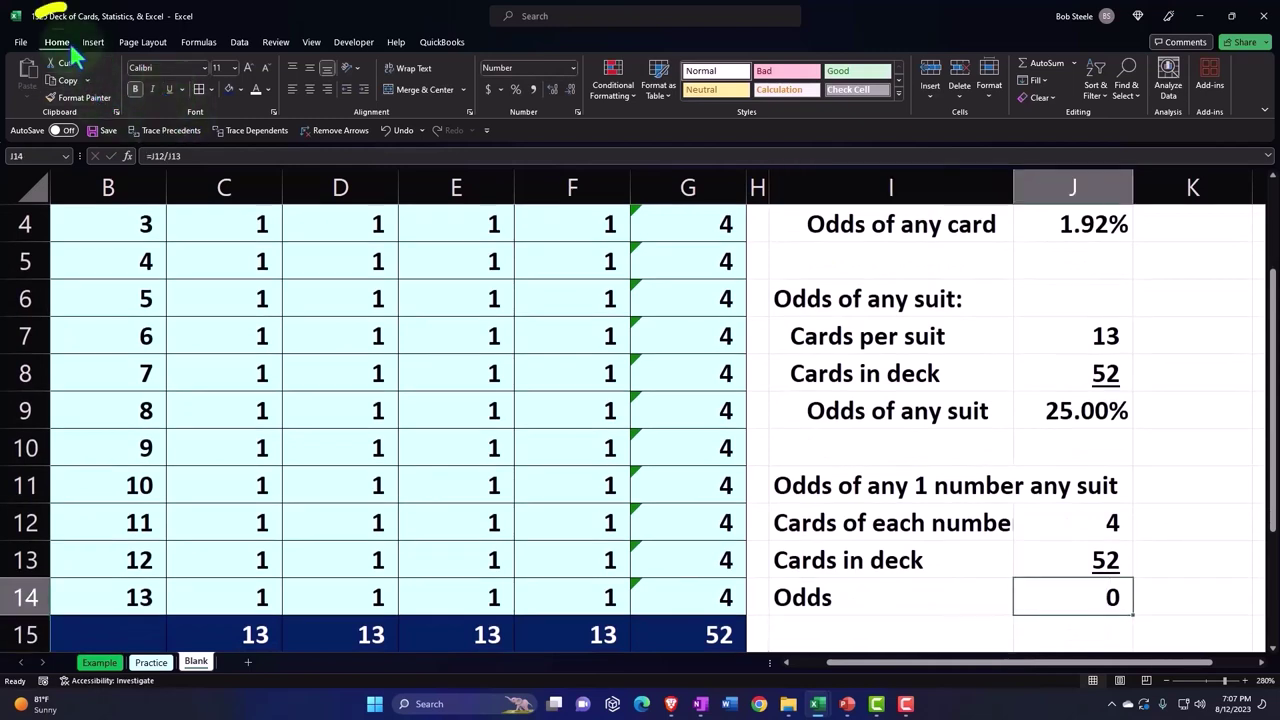
left_click(516, 89)
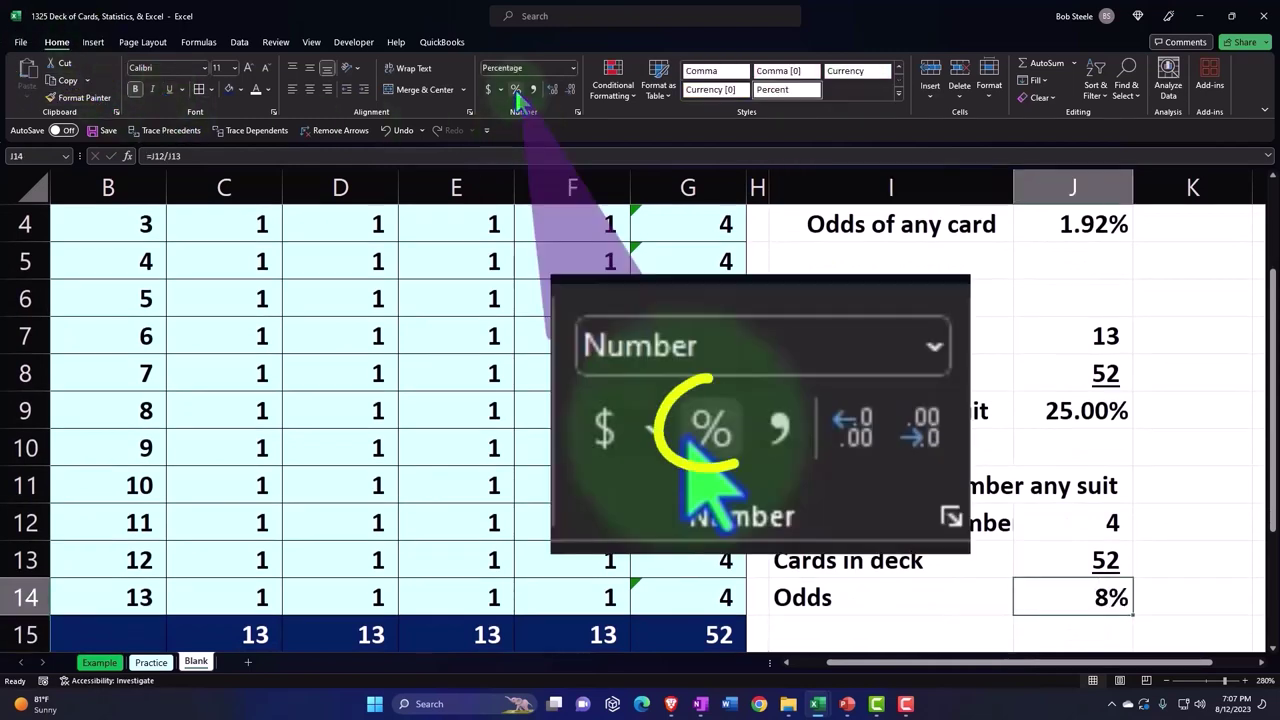
left_click(551, 90)
left_click(551, 90)
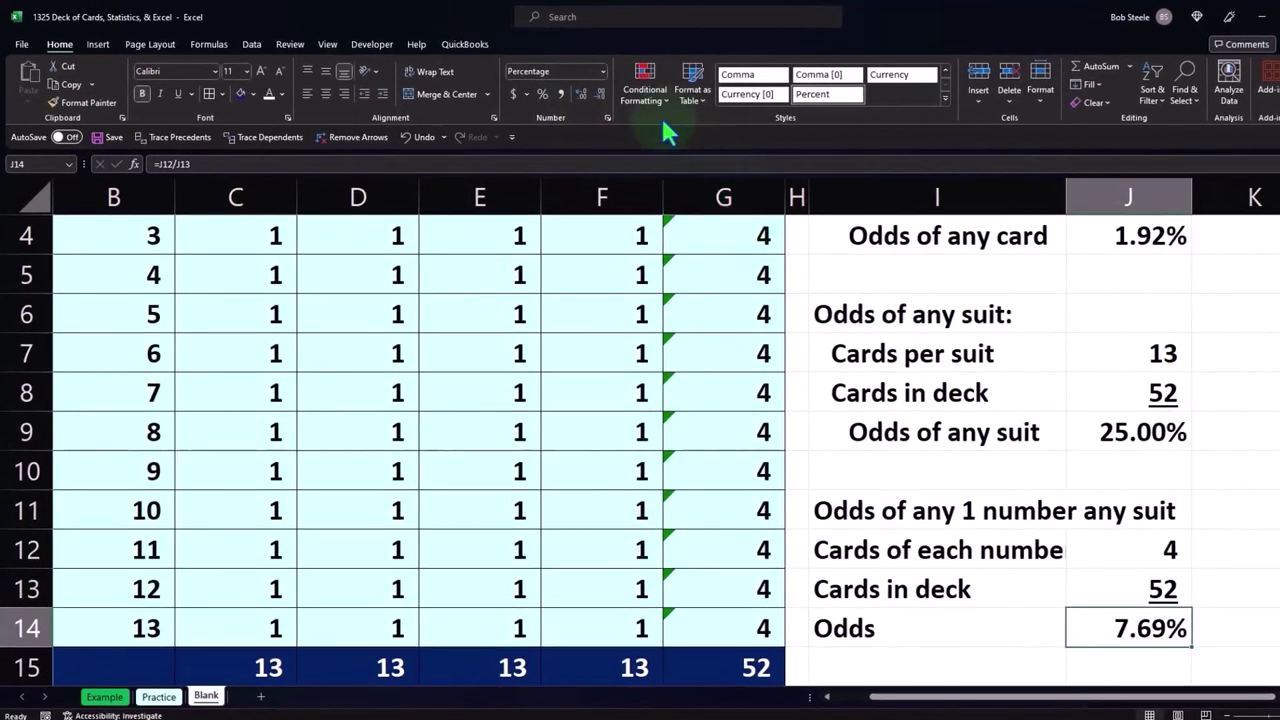
left_click(582, 92)
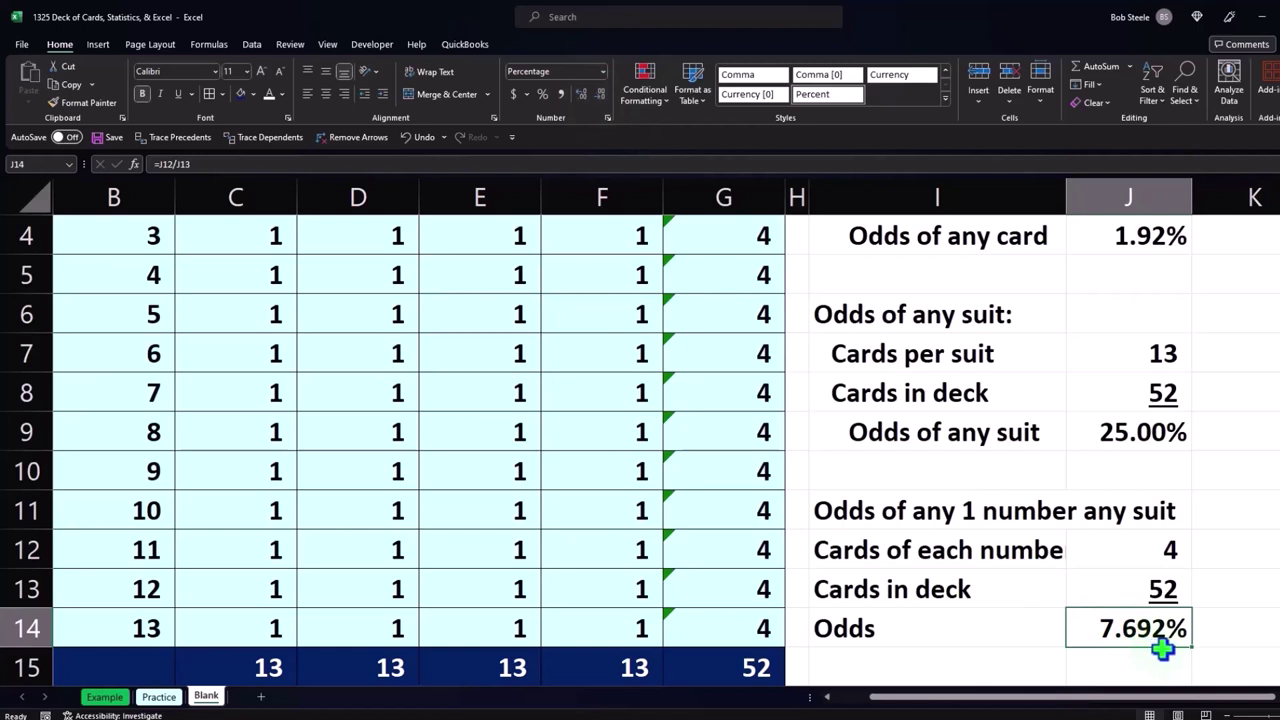
scroll(1162, 648, "down", 1)
Step: Add a trial formula =J14*100 in J16 below the odds
left_click(1146, 589)
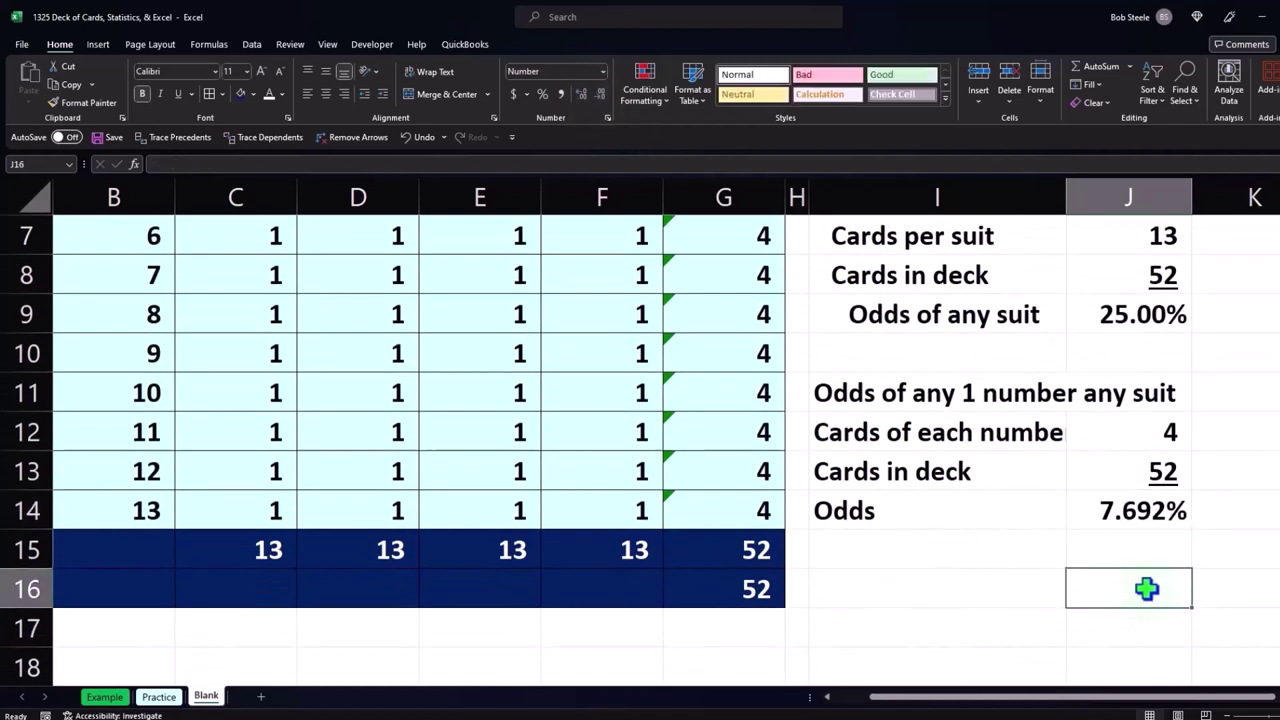
type("=")
key("Up")
key("Up")
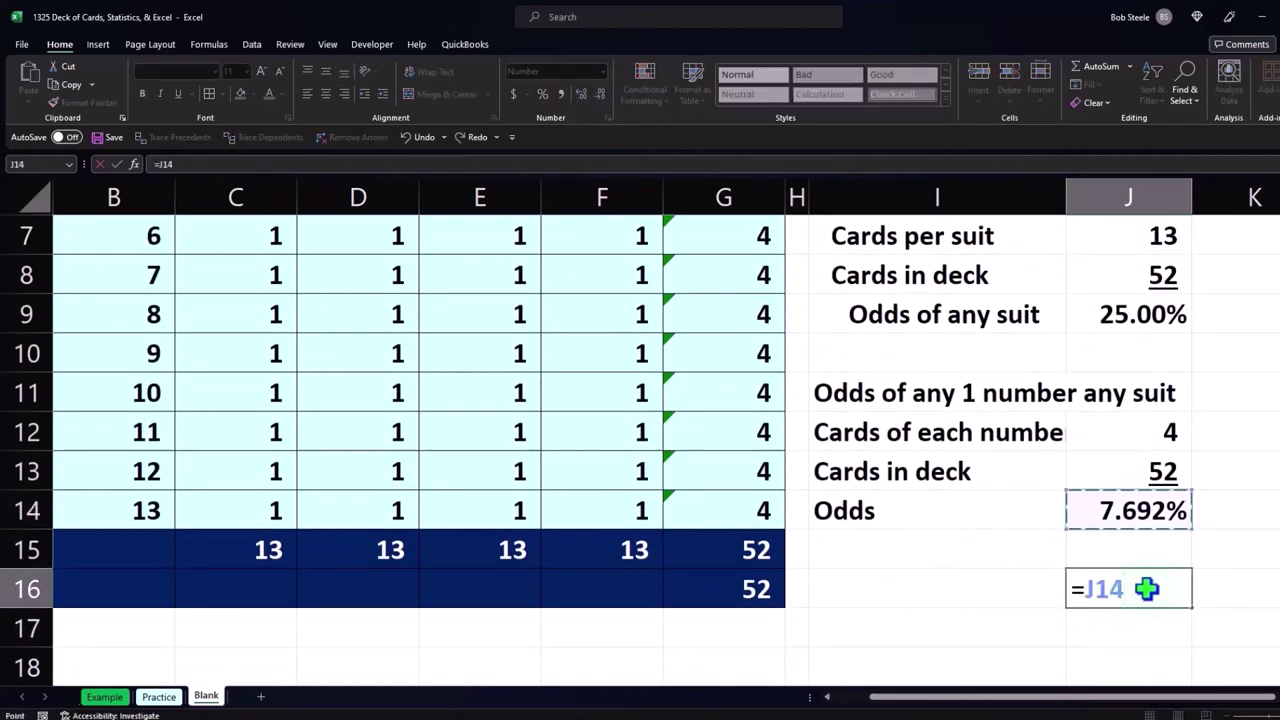
type("*")
key("Return")
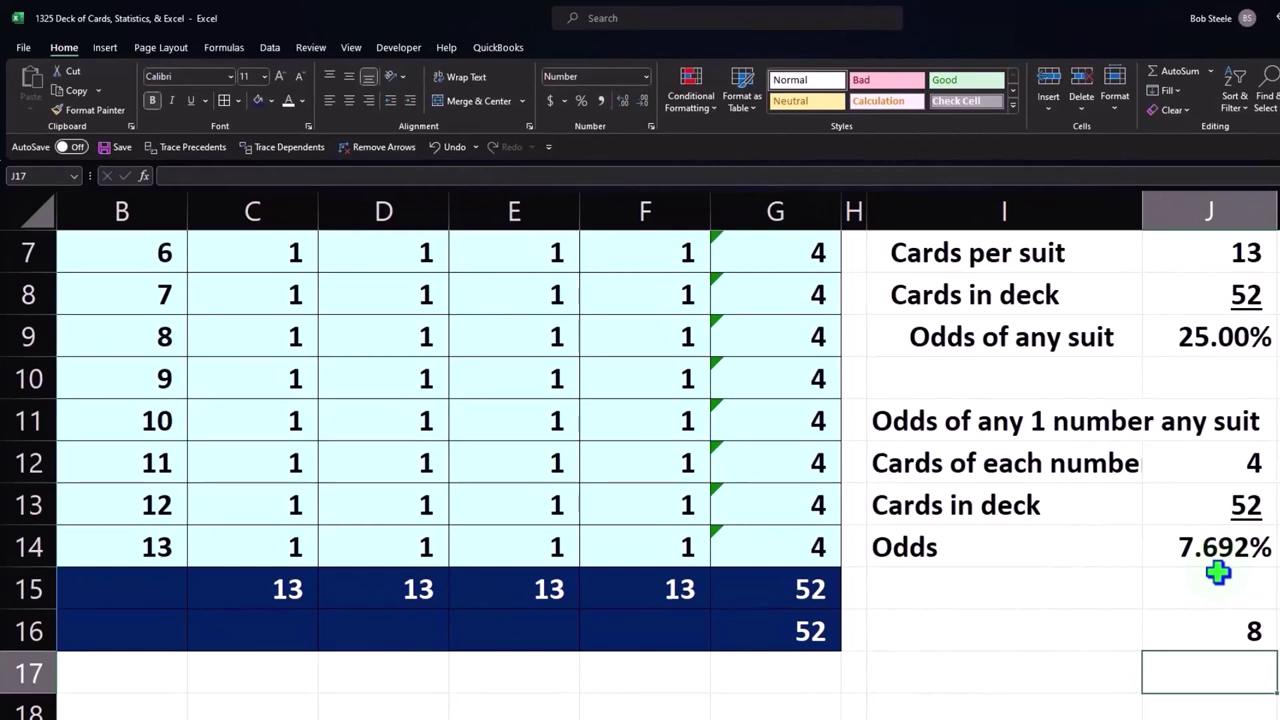
Step: Adjust decimals so J14 shows a whole-number 8% and J16 rounds to 8
left_click(1190, 535)
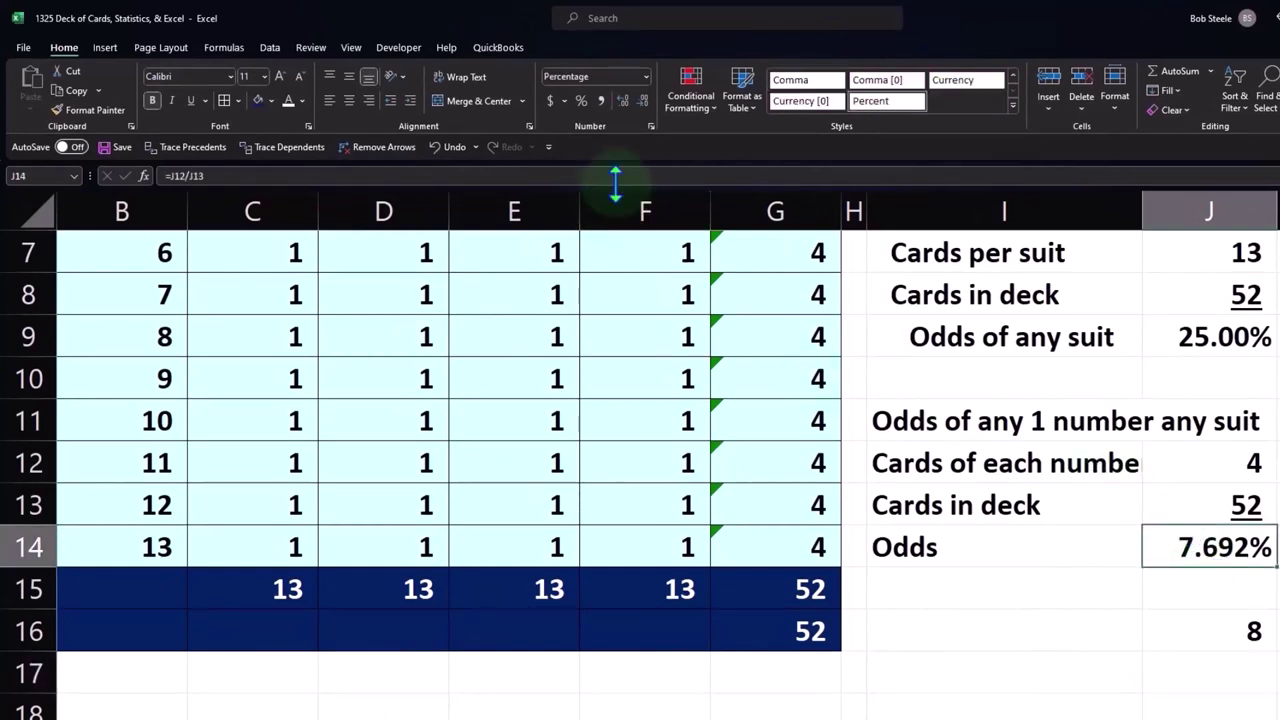
left_click(622, 101)
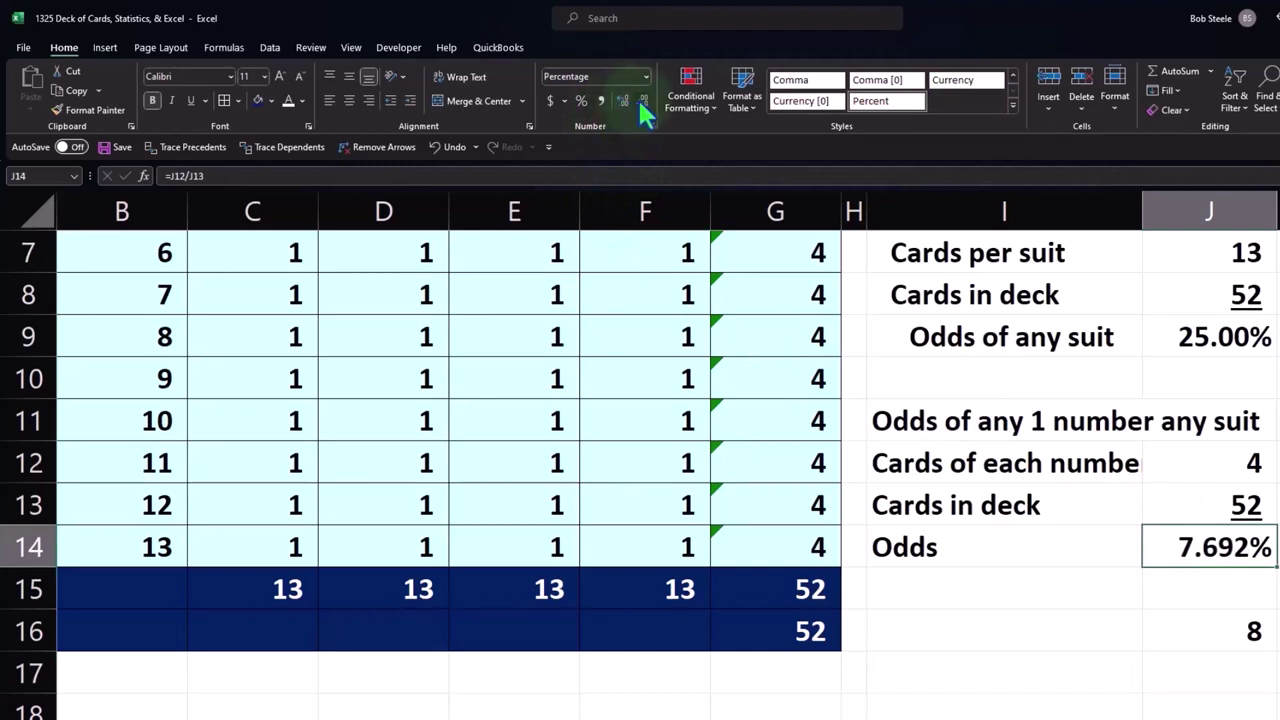
left_click(640, 99)
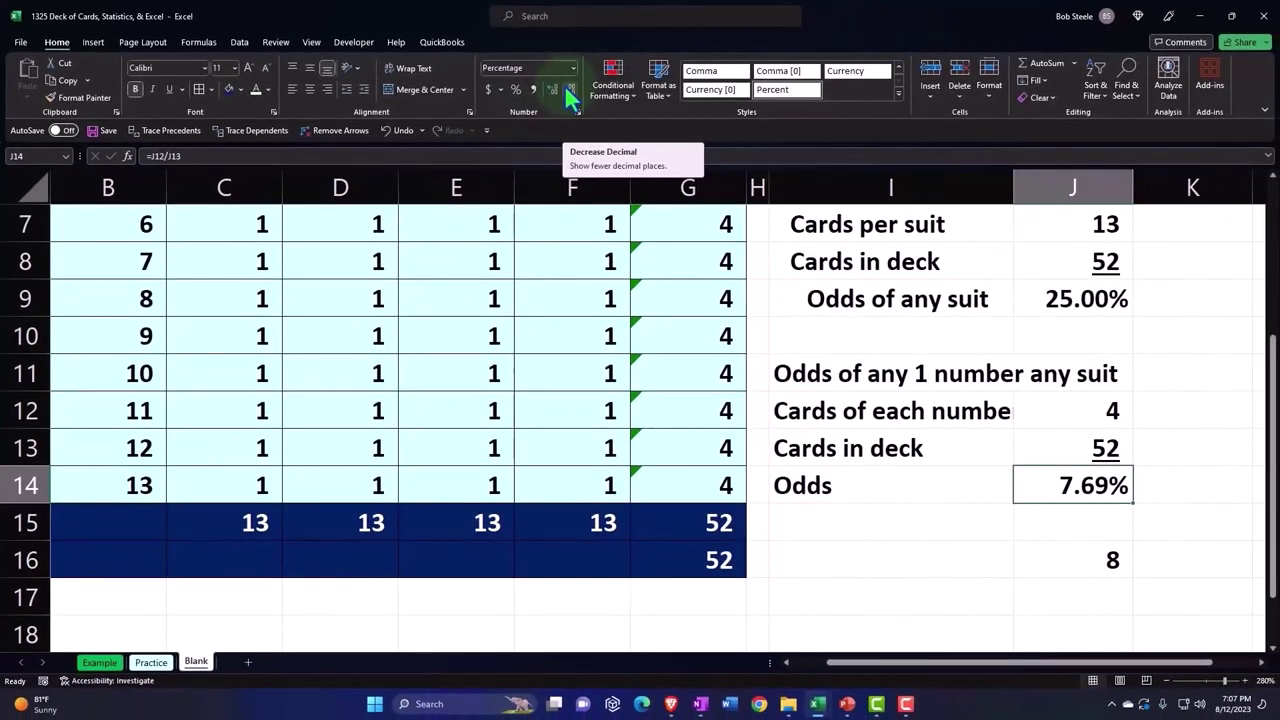
left_click(570, 97)
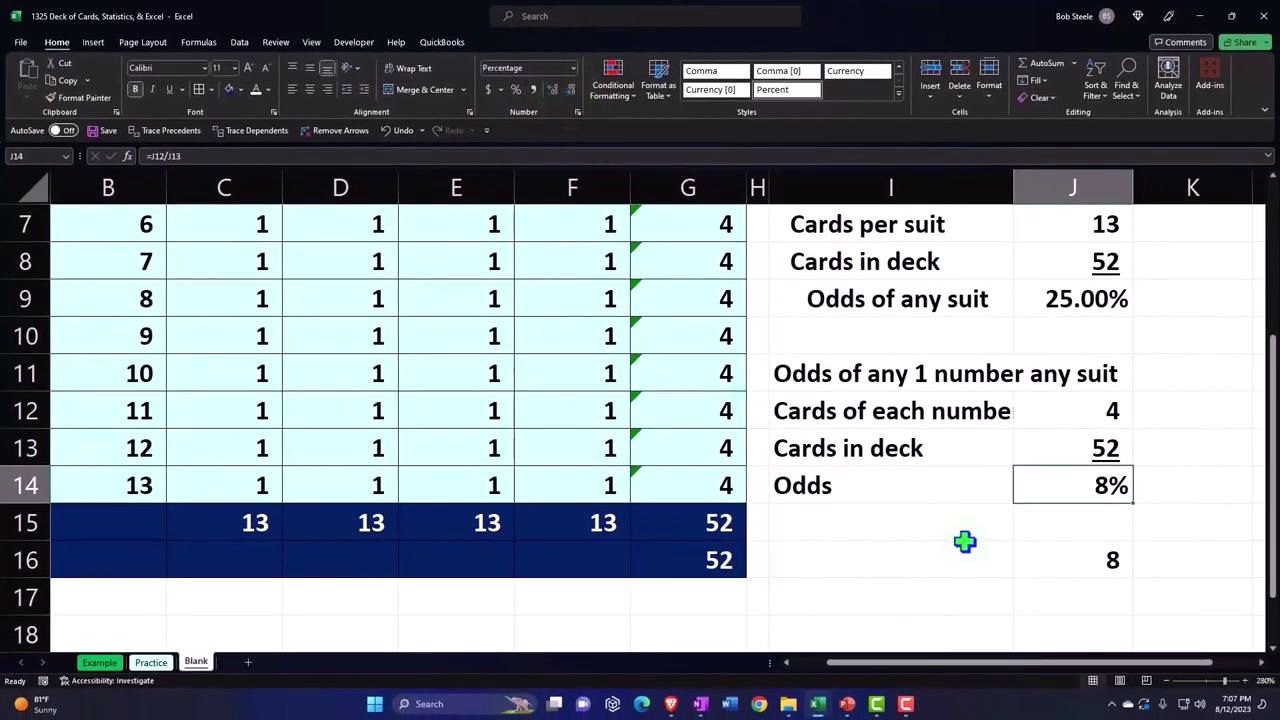
left_click(1077, 560)
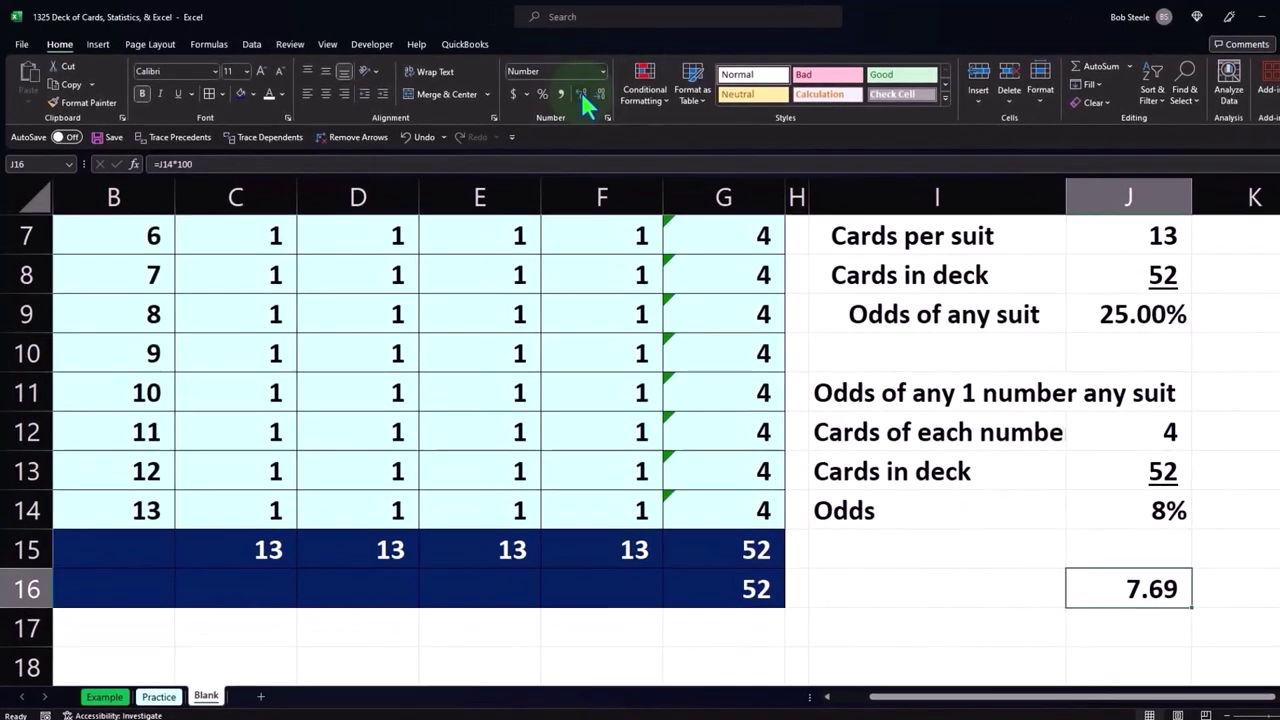
left_click(574, 91)
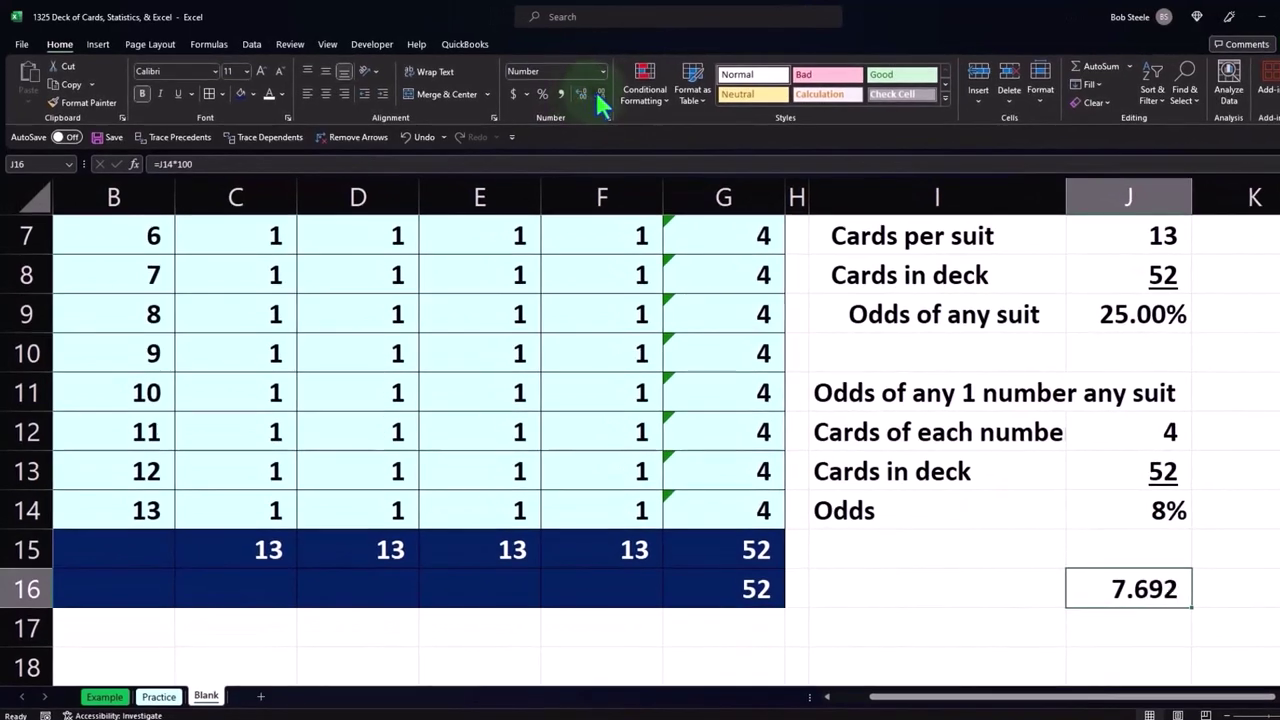
left_click(598, 93)
left_click(598, 93)
left_click(598, 93)
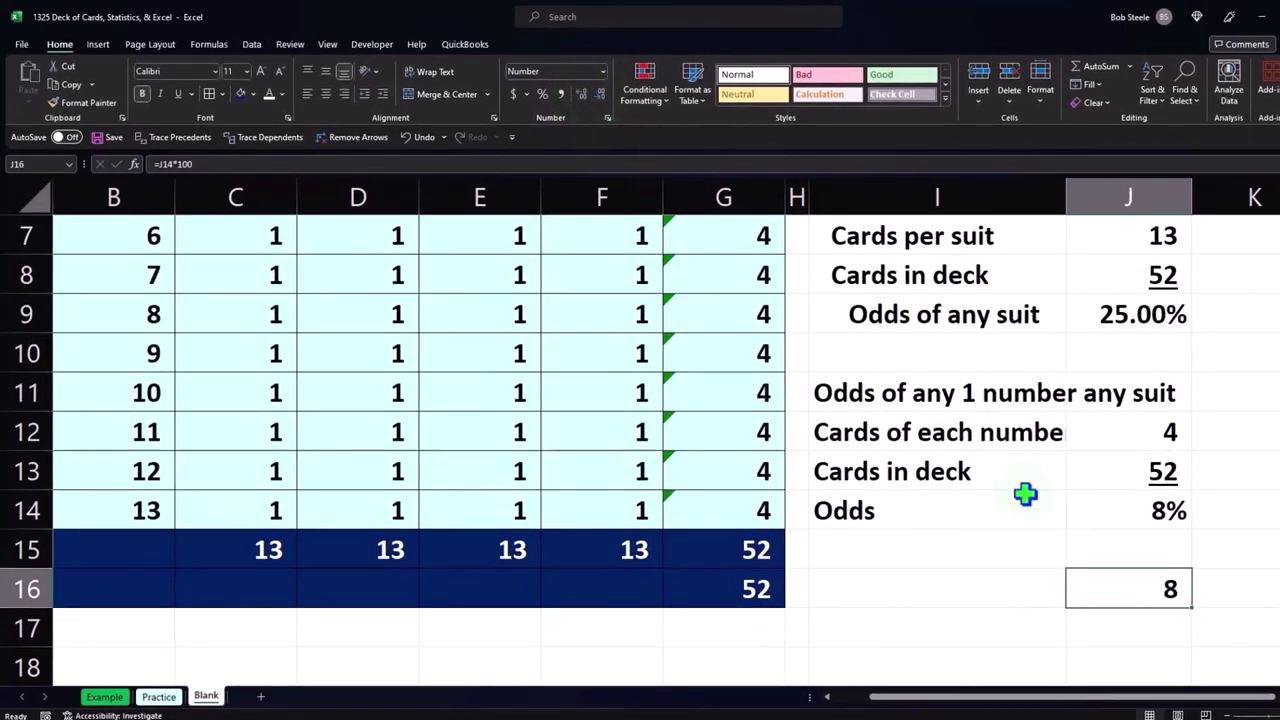
Step: Restore the Odds to 7.69% and indent the three labels in I12:I14
left_click(1110, 508)
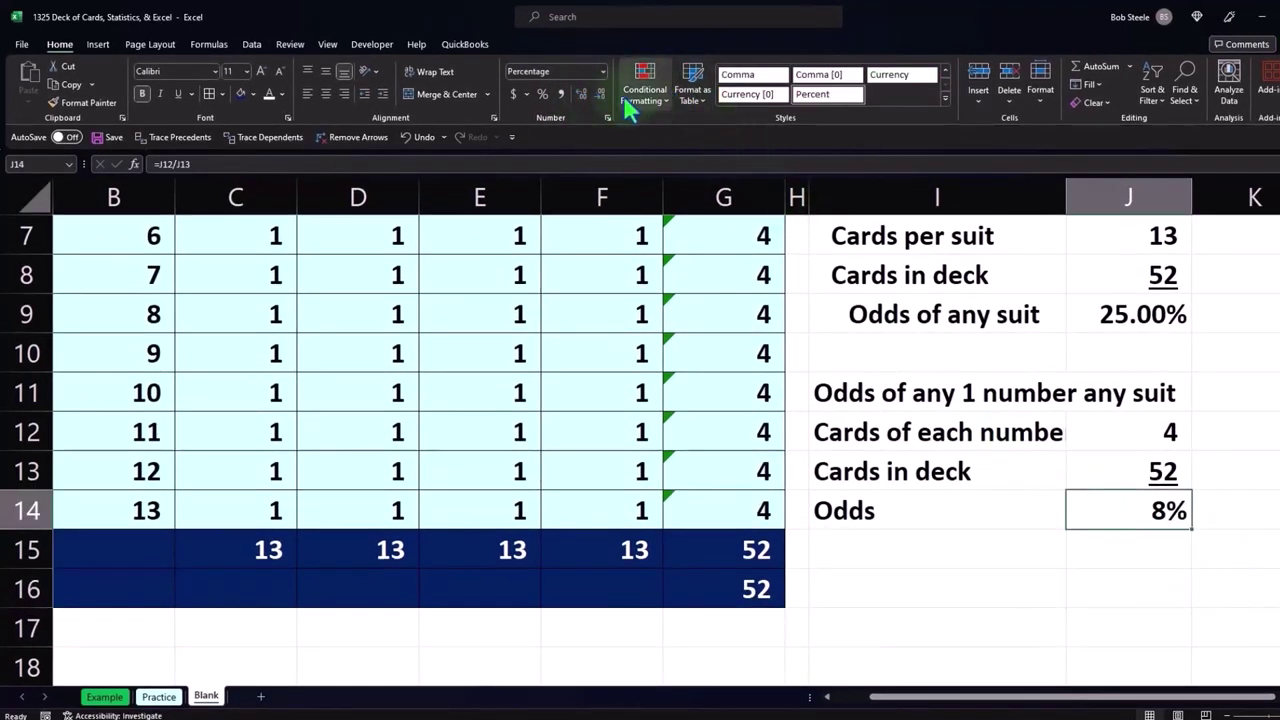
left_click(584, 92)
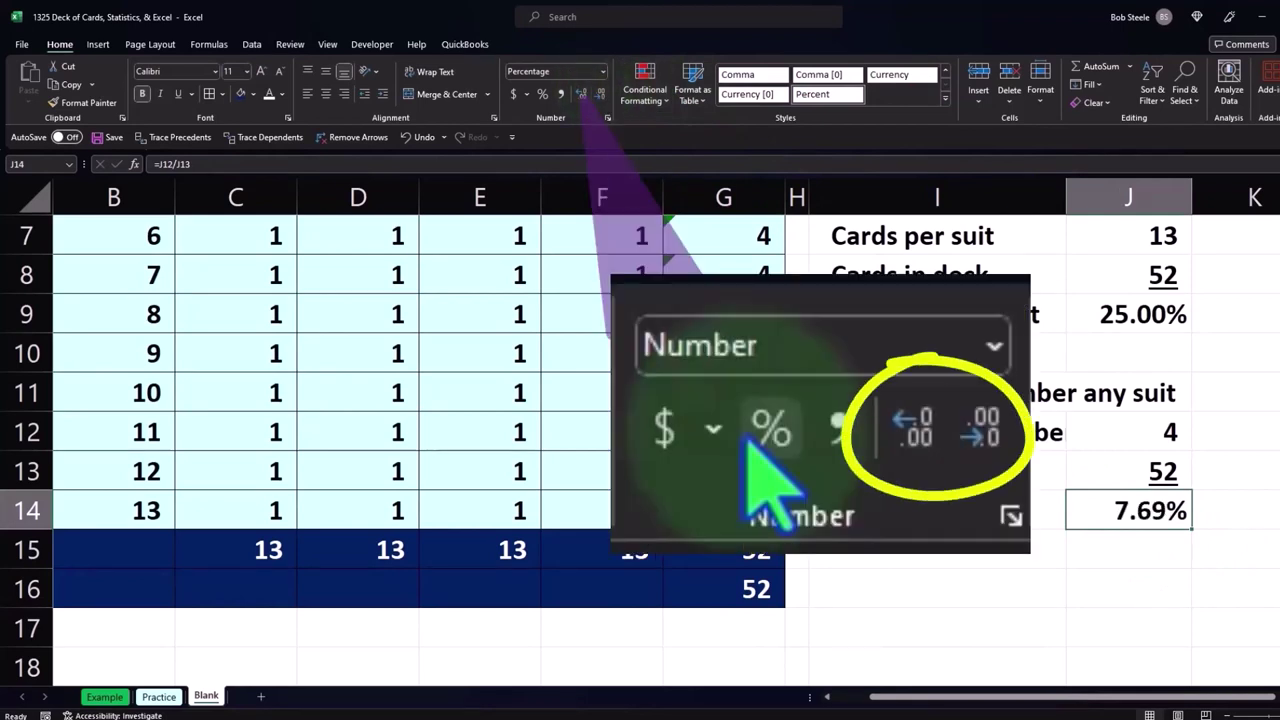
left_click_drag(880, 432, 883, 508)
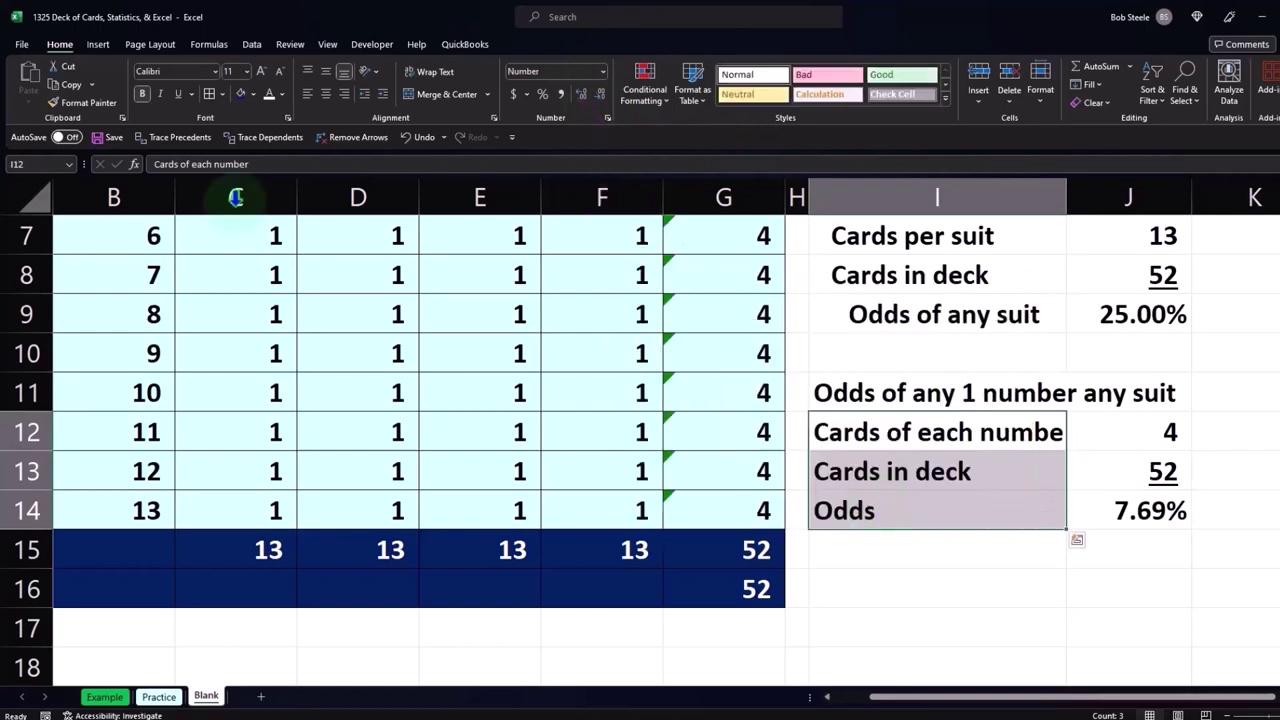
left_click(384, 96)
Step: Indent the Odds label in I14 one more level
left_click(895, 512)
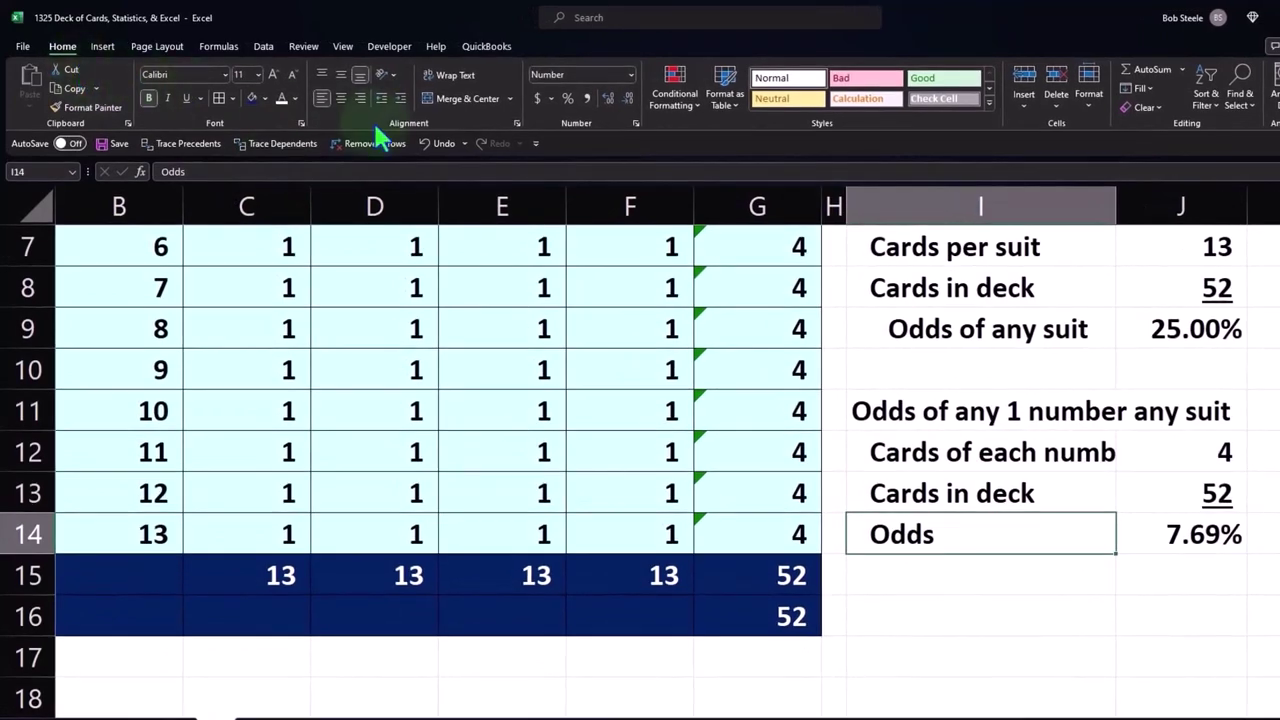
left_click(400, 98)
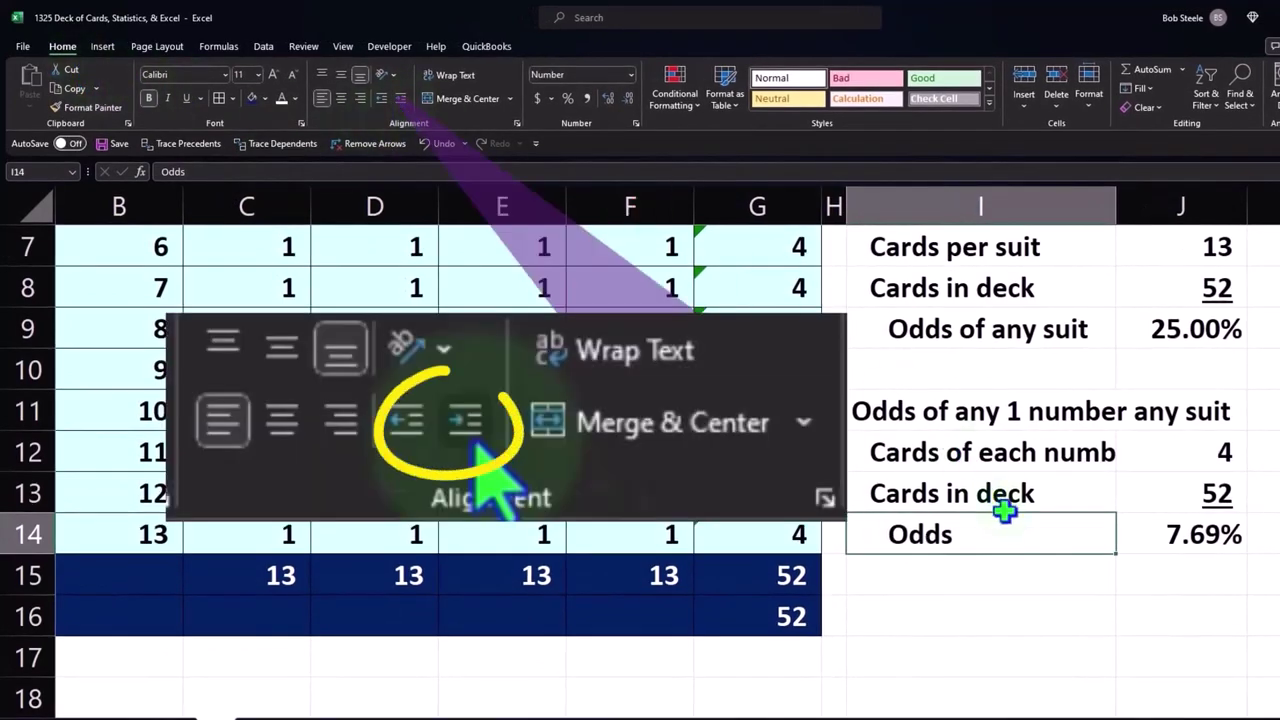
scroll(1003, 512, "up", 2)
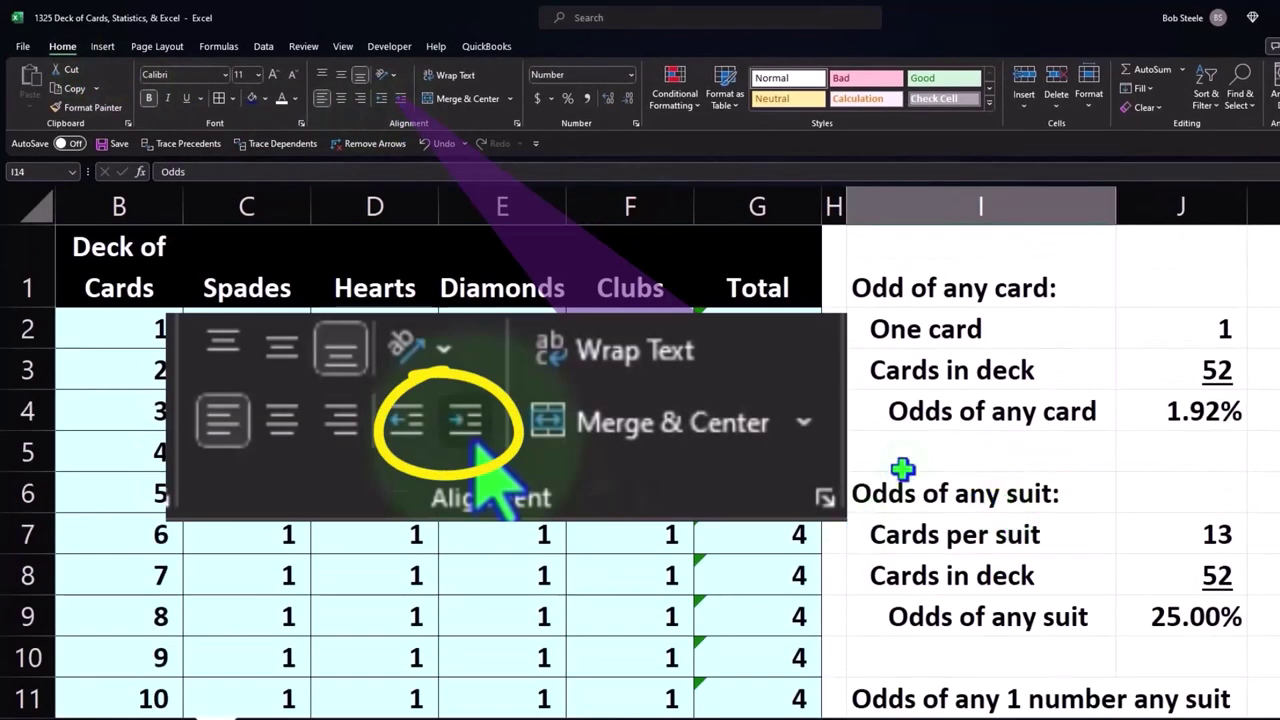
left_click_drag(930, 290, 1140, 402)
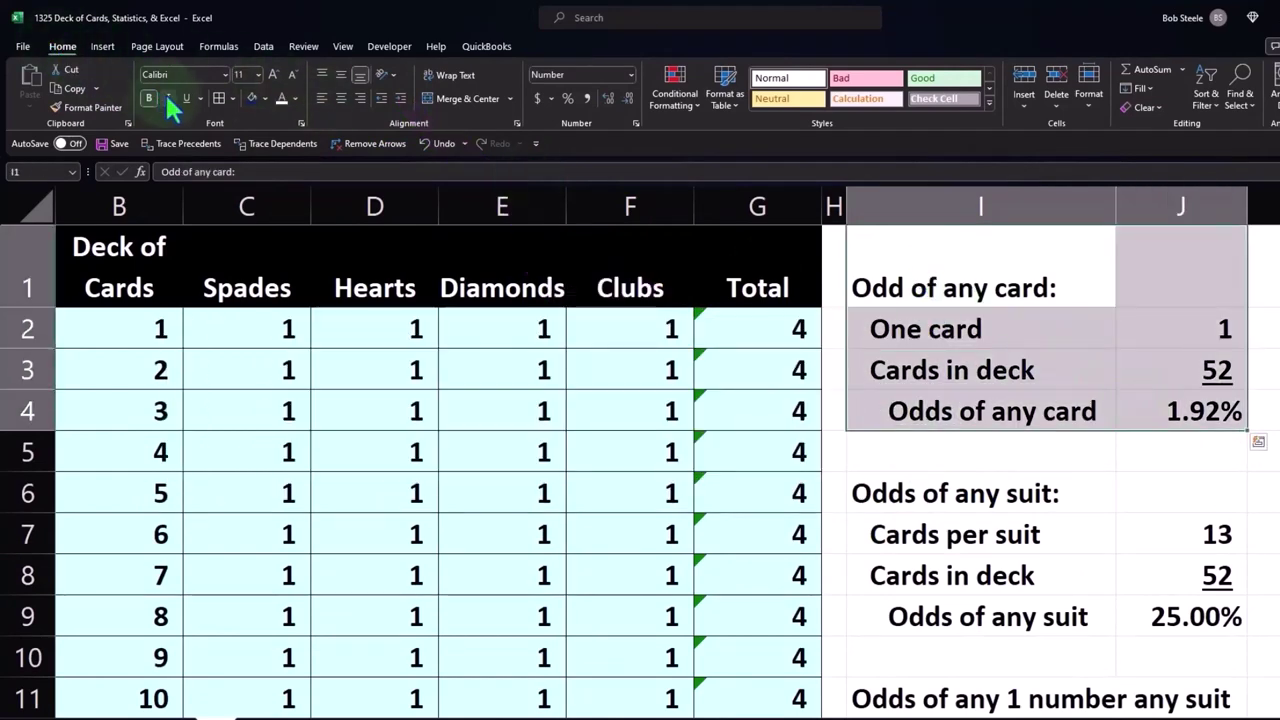
Step: Give the first odds block I1:J4 all borders and a light cyan fill
left_click(217, 99)
left_click(264, 99)
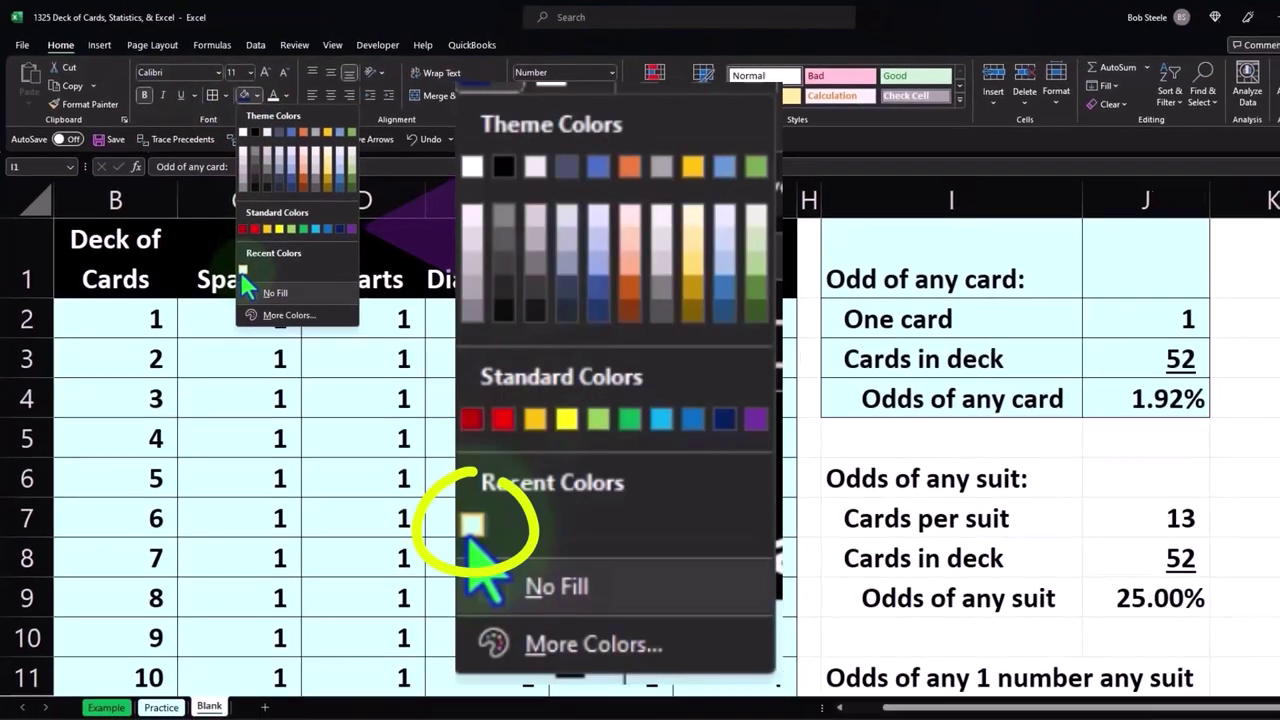
left_click(250, 278)
scroll(892, 464, "down", 2)
Step: Apply borders and light cyan fill to the suit block I6:J9 and the number block I11:J14
left_click_drag(845, 340, 1010, 446)
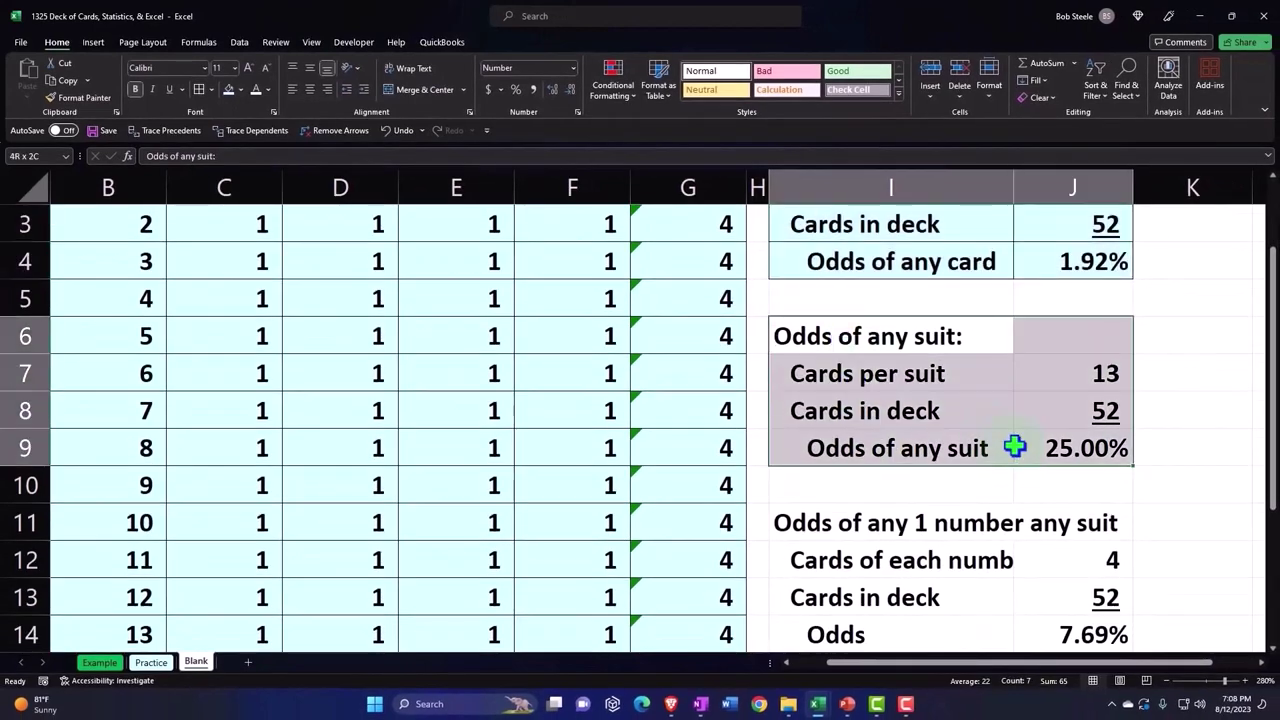
left_click(228, 90)
scroll(971, 400, "down", 1)
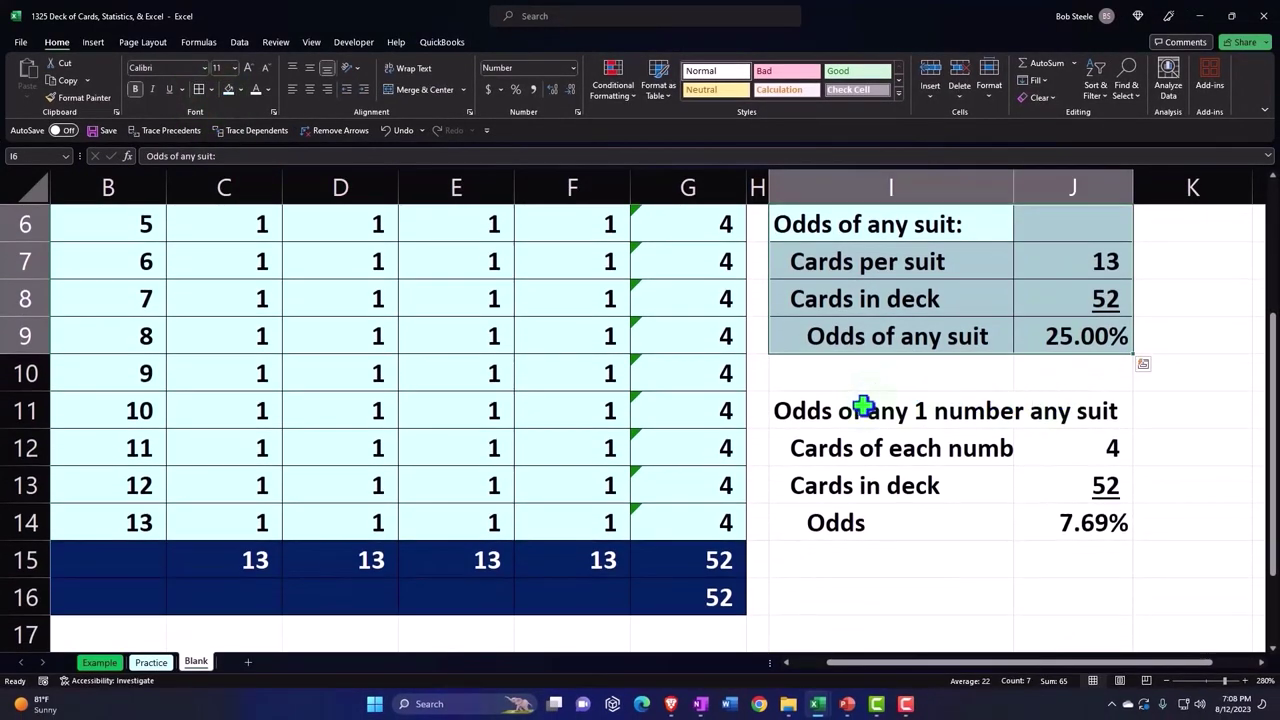
mouse_move(857, 410)
left_mouse_down()
mouse_move(1025, 485)
mouse_move(1040, 508)
left_mouse_up()
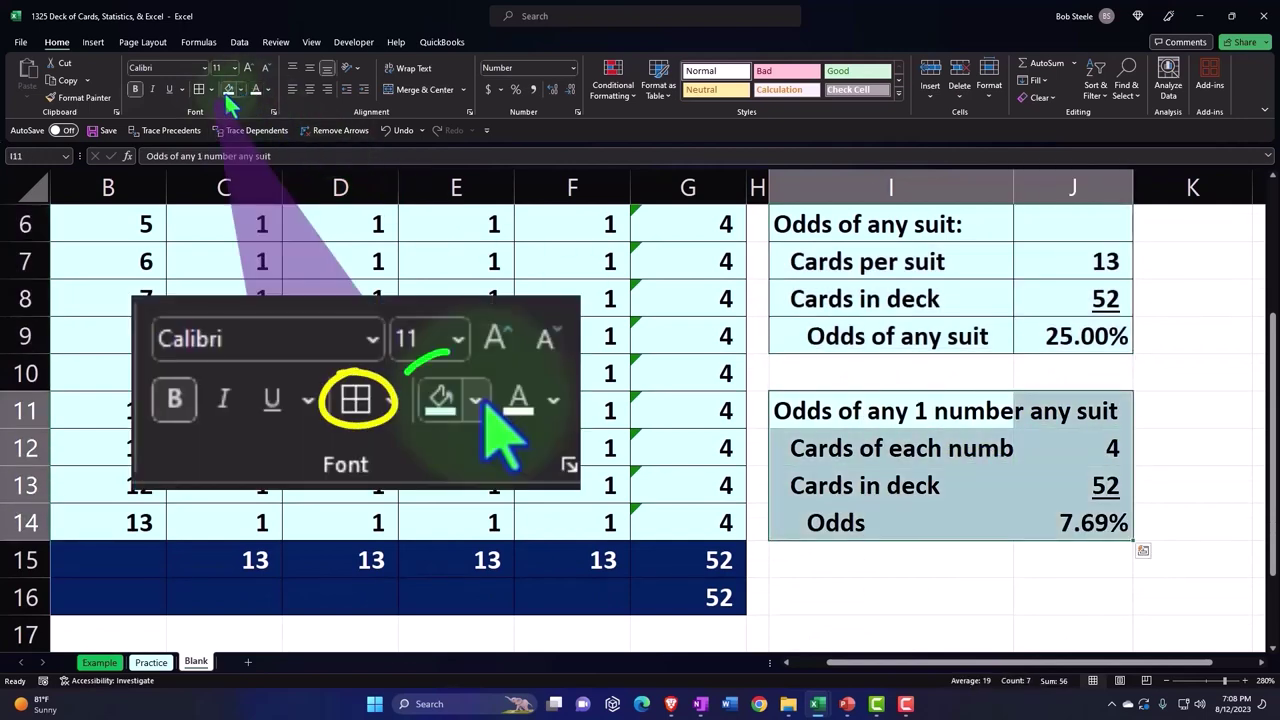
left_click(228, 89)
left_click(900, 411)
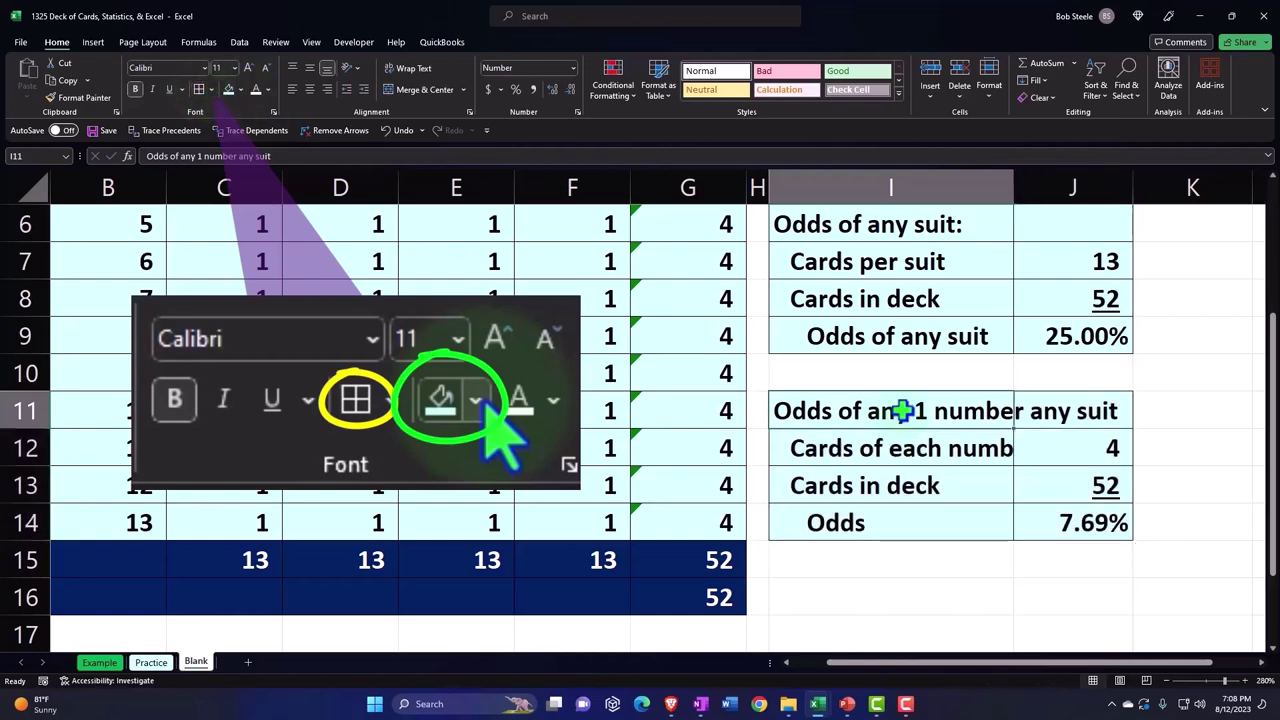
scroll(955, 440, "up", 2)
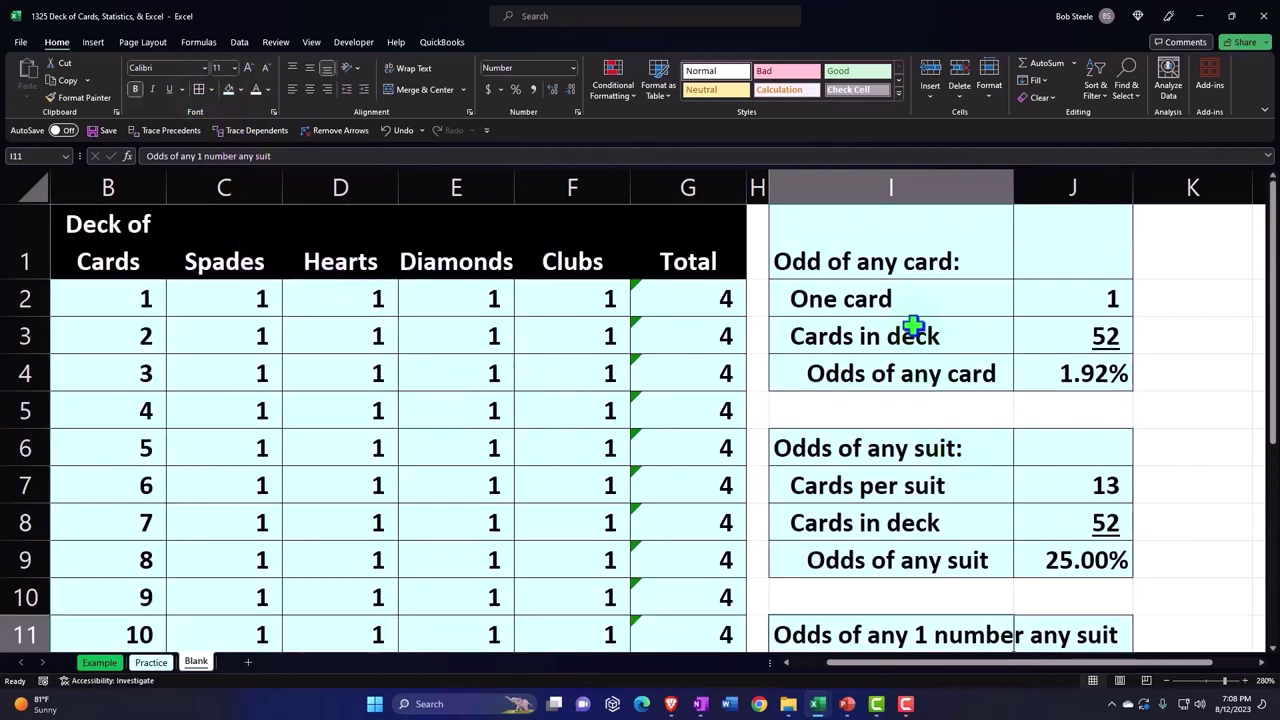
Step: Shrink column H to about 1.00 wide as a spacer before the odds blocks
left_click(912, 309)
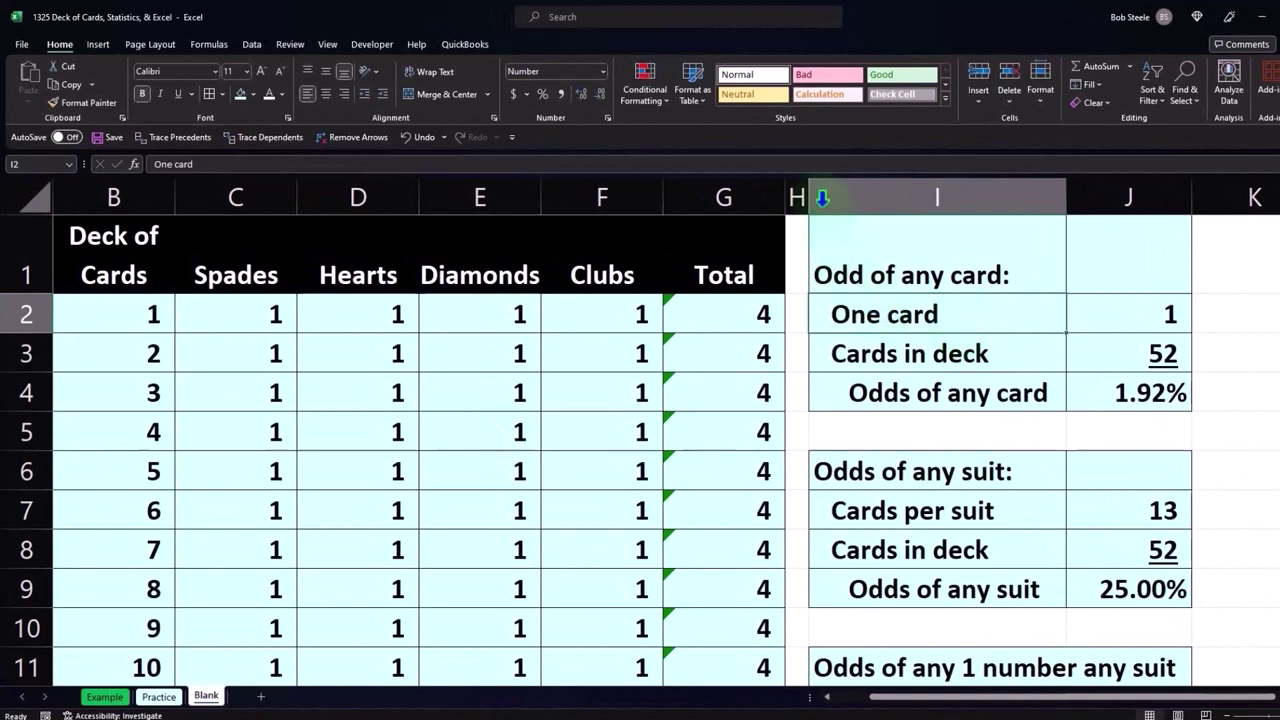
left_click_drag(808, 192, 797, 196)
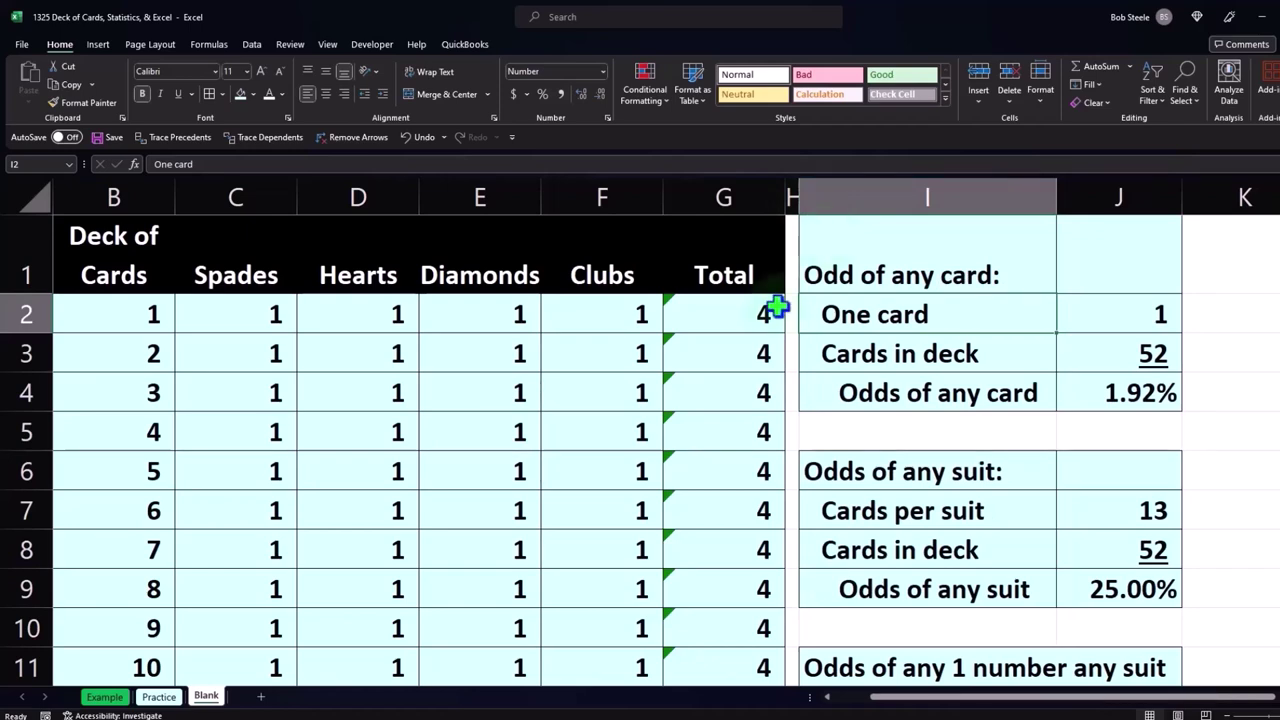
scroll(230, 405, "down", 1)
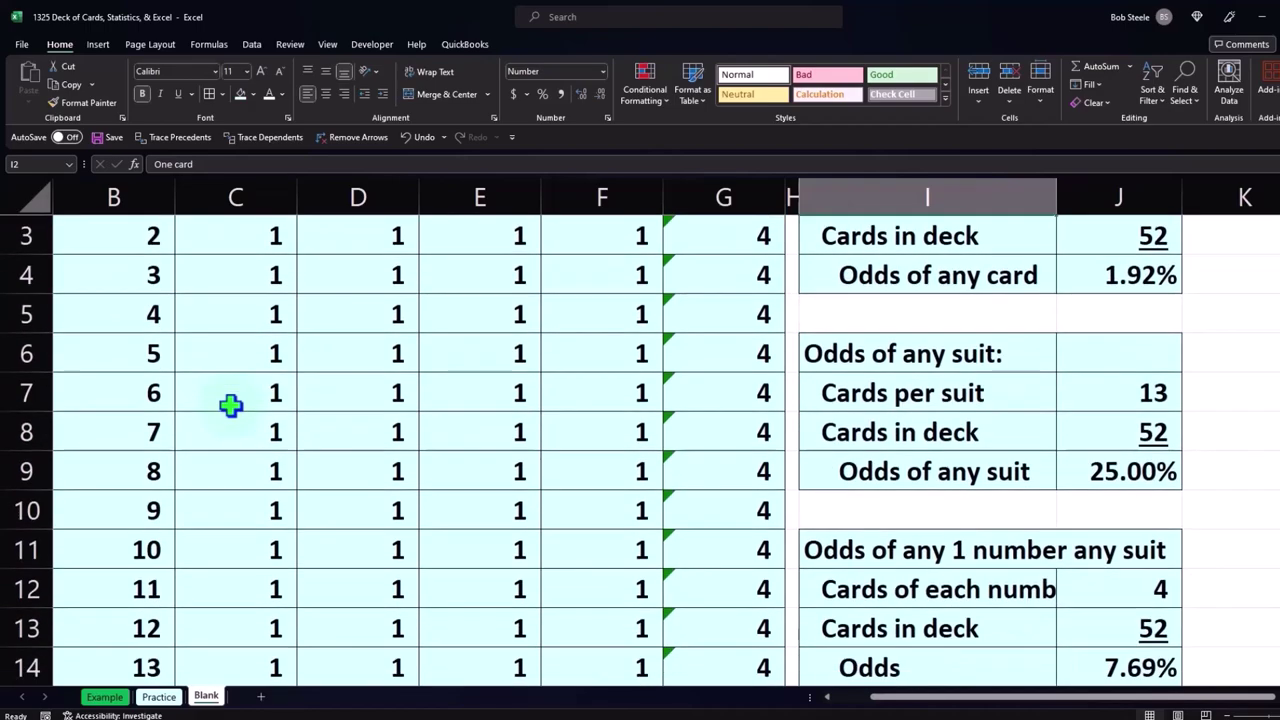
scroll(230, 405, "down", 1)
scroll(230, 405, "down", 1)
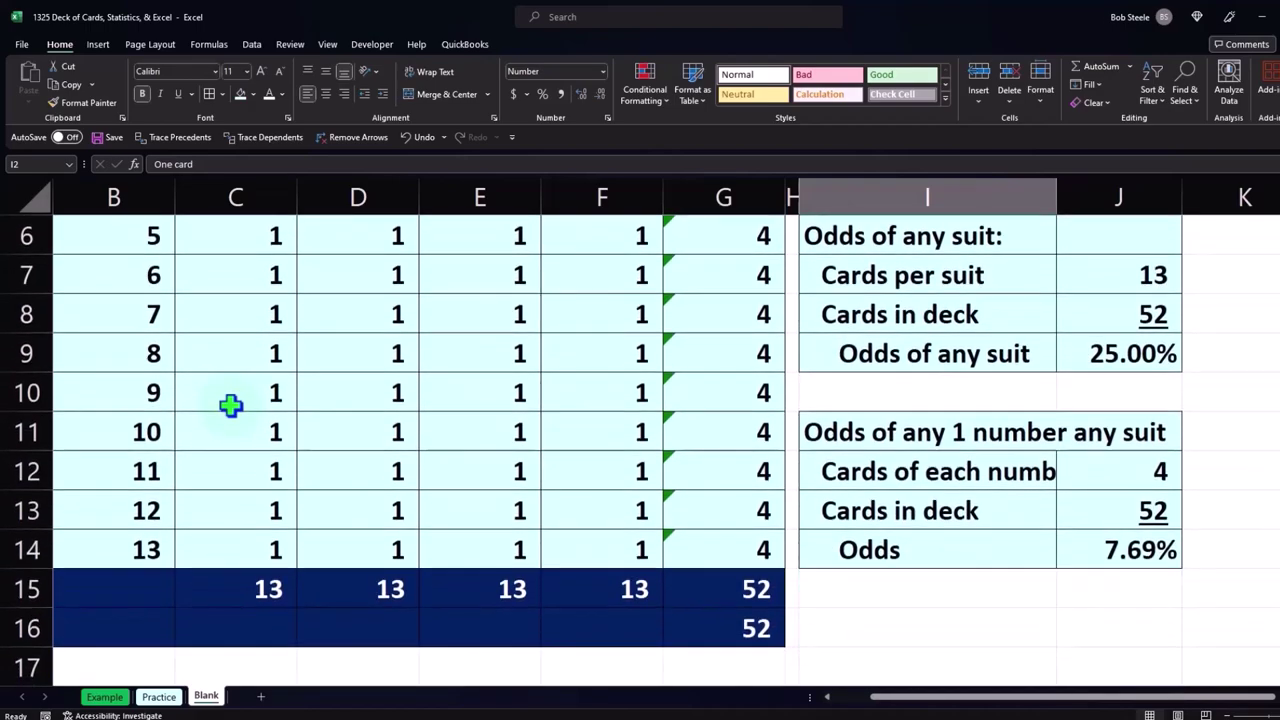
scroll(230, 405, "up", 2)
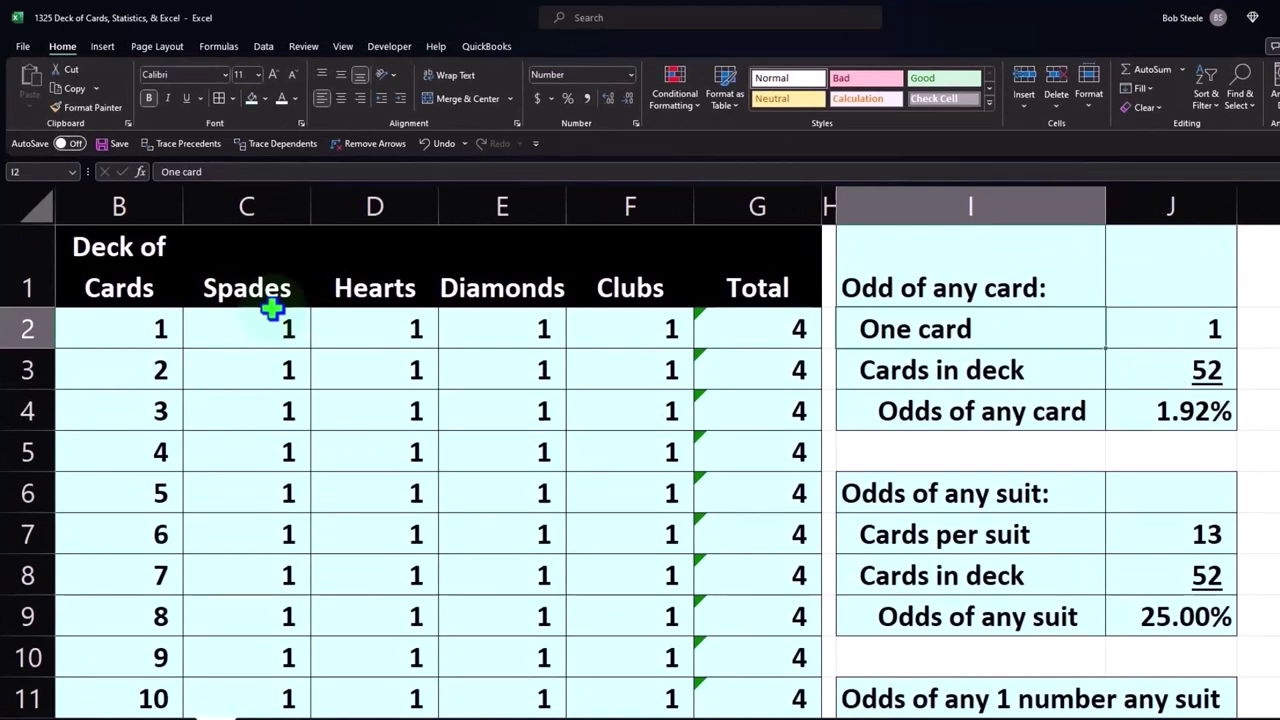
left_click(272, 311)
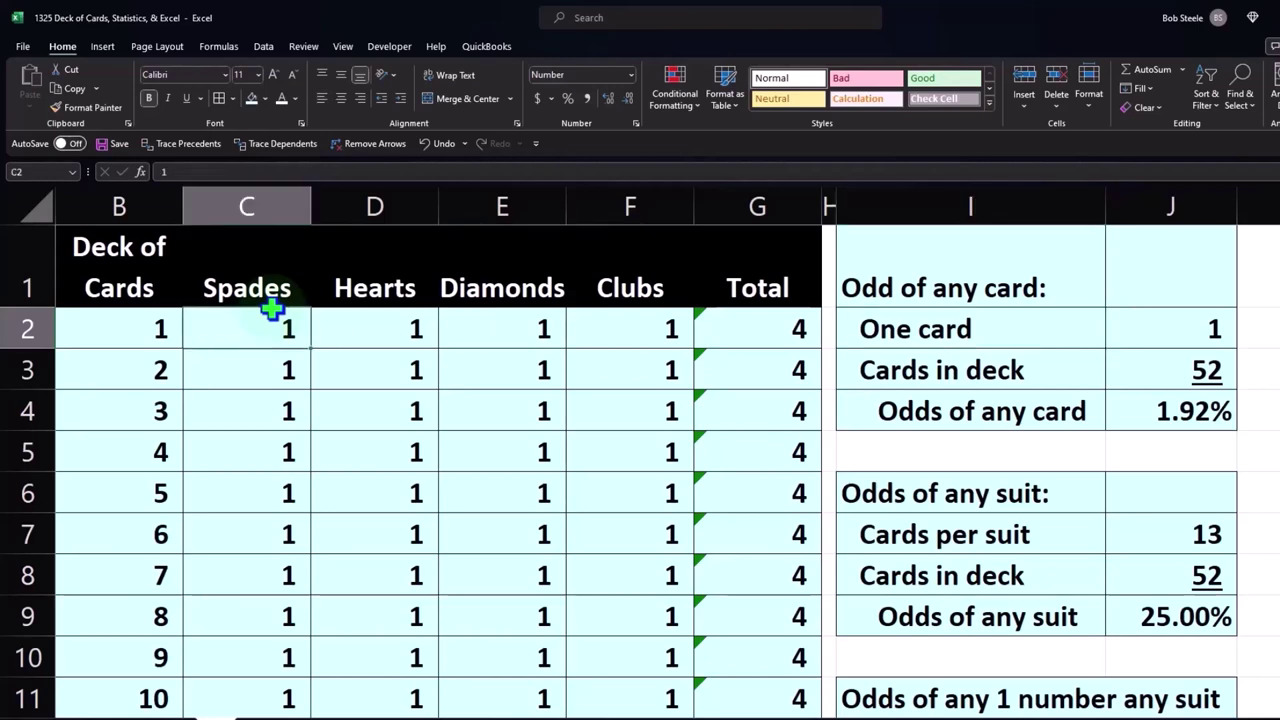
key("Right")
key("Right")
key("Right")
key("Right")
key("Right")
key("Right")
key("Right")
key("Right")
key("Right")
key("Right")
key("Right")
key("Right")
key("Right")
key("Right")
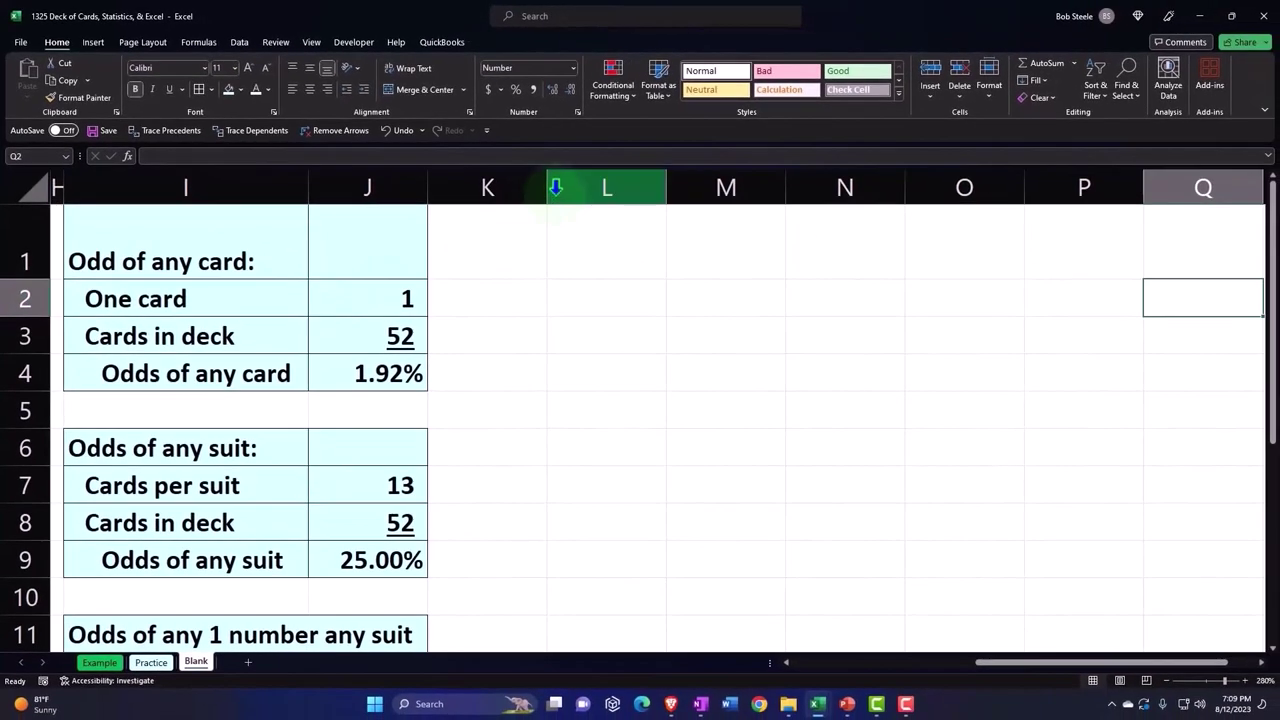
Step: Narrow column K into a thin spacer and select cell L1
left_click_drag(549, 187, 446, 196)
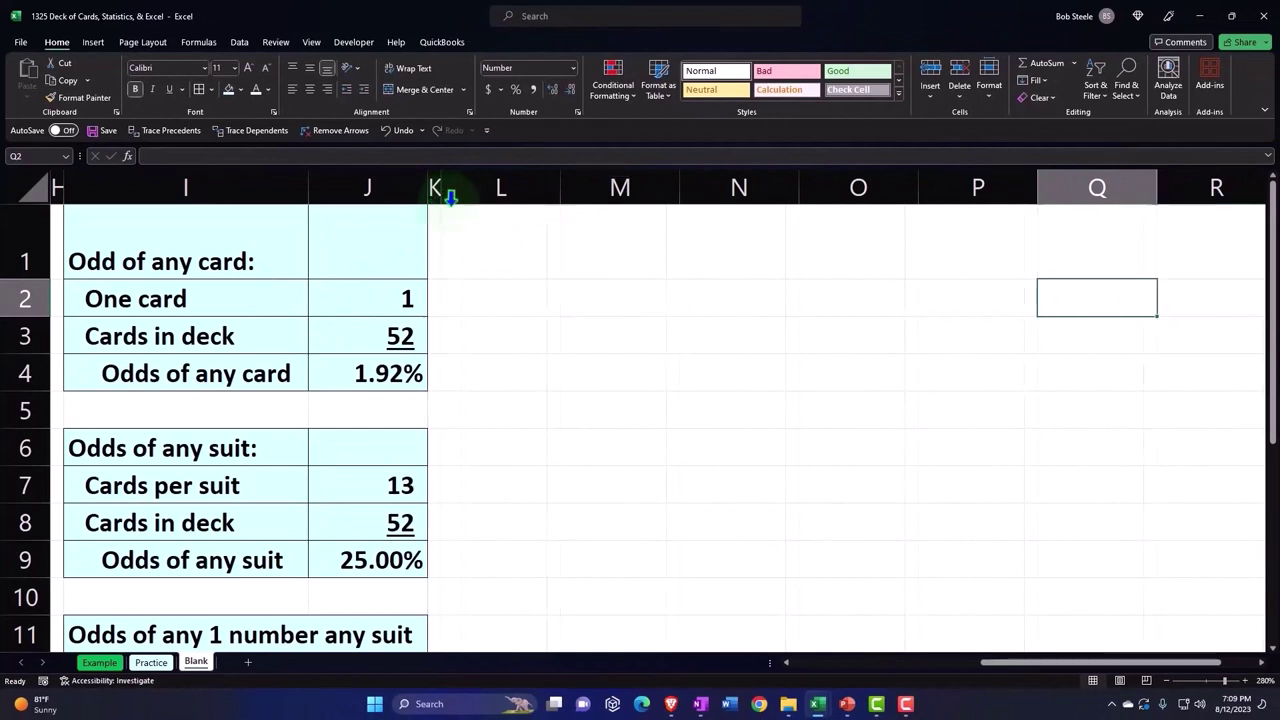
left_click(539, 243)
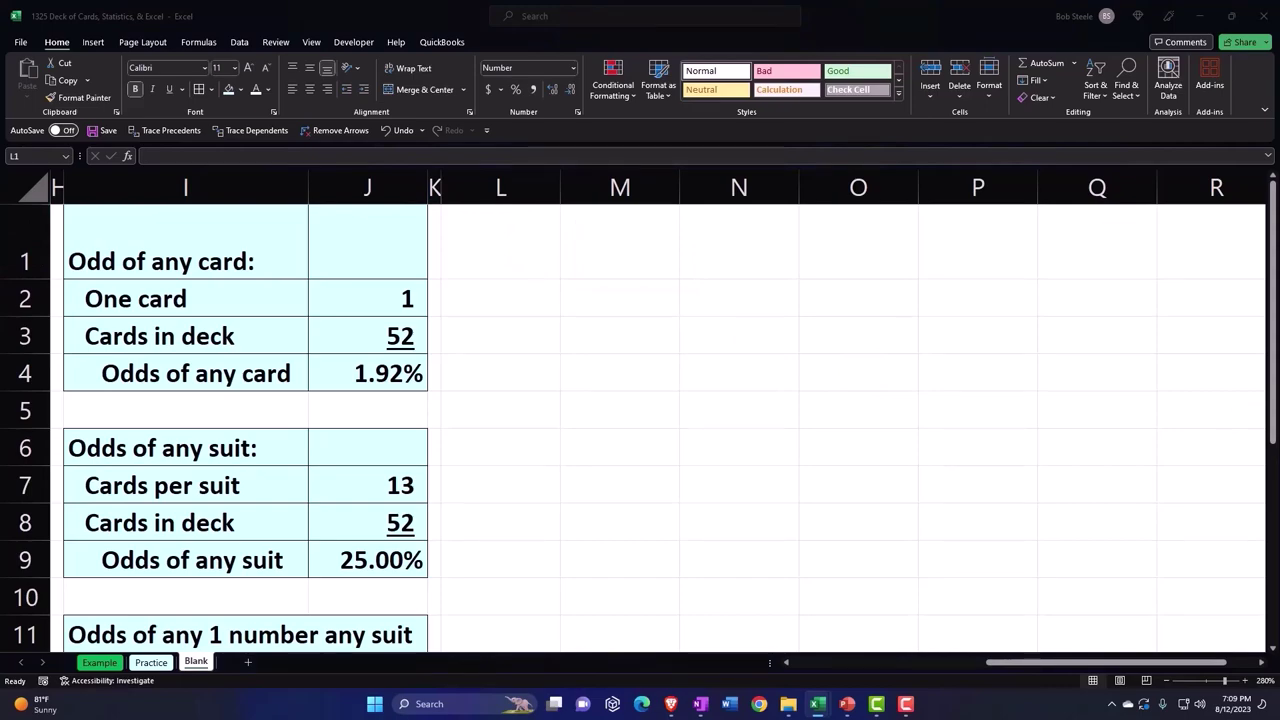
left_click(512, 240)
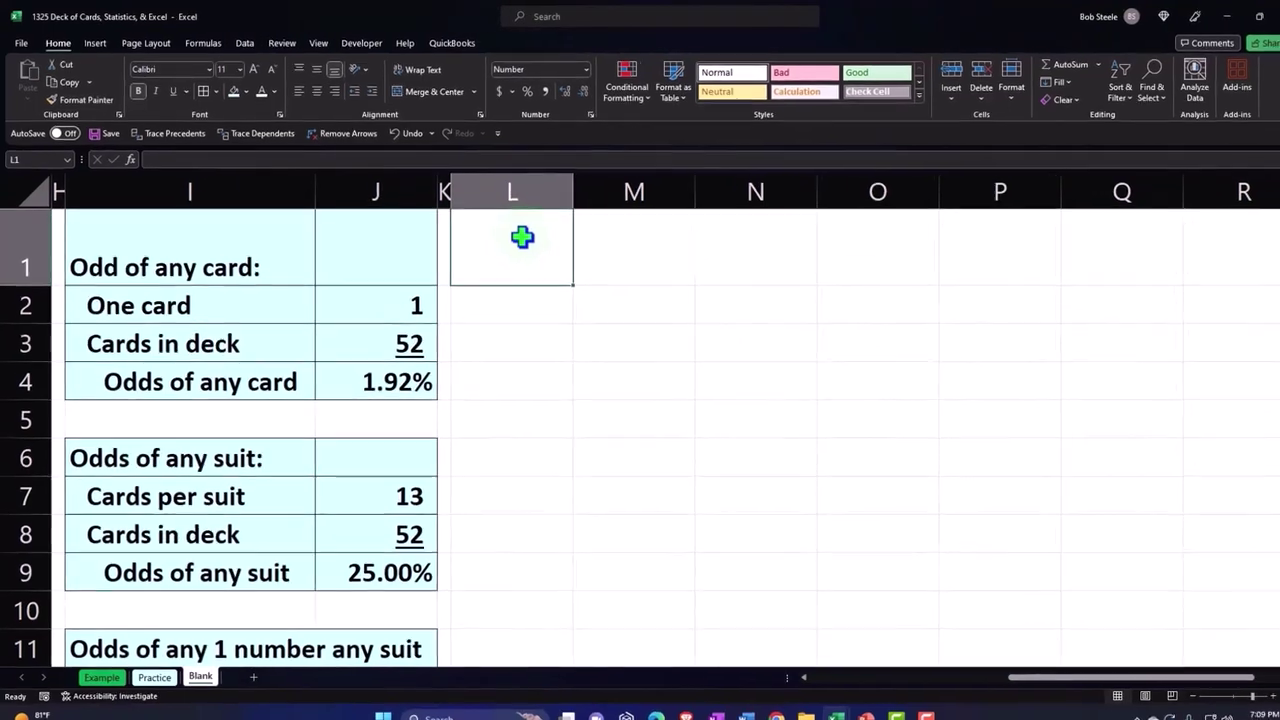
Step: Enter the headers Assigned Number, Card Number and Suit in L1, M1 and N1
type("Assigned Number")
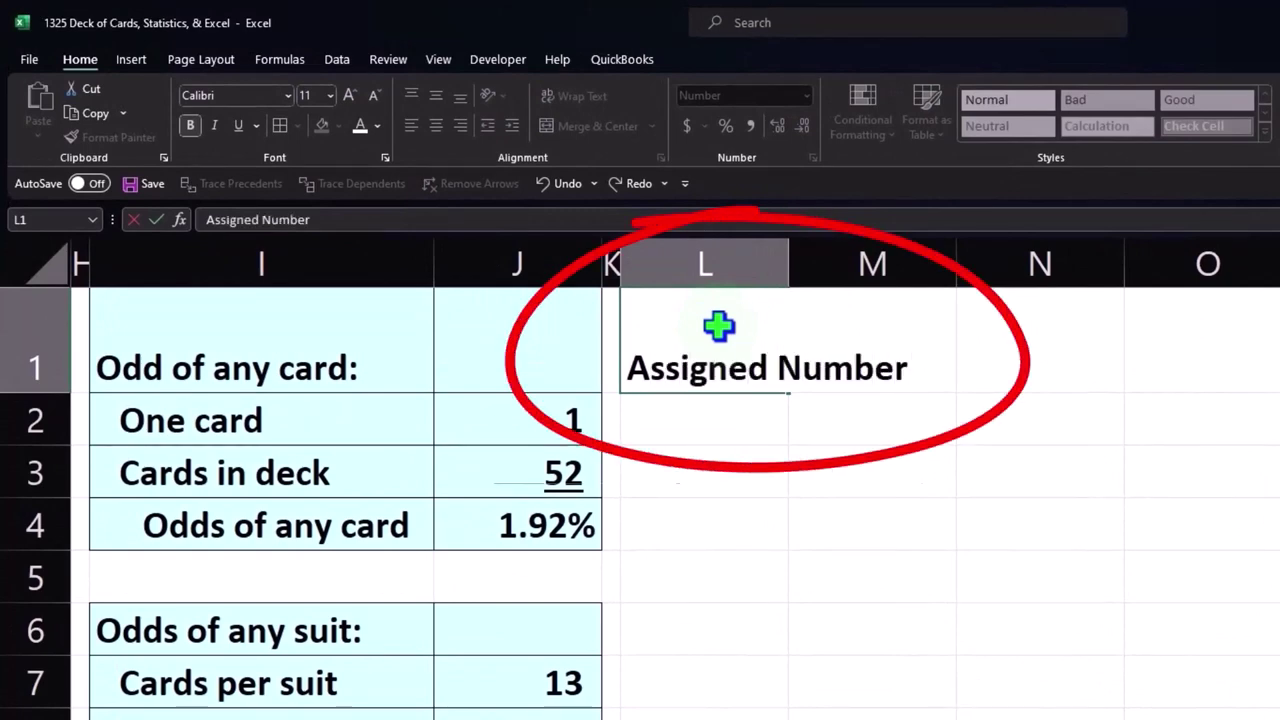
key("Return")
key("Up")
key("Right")
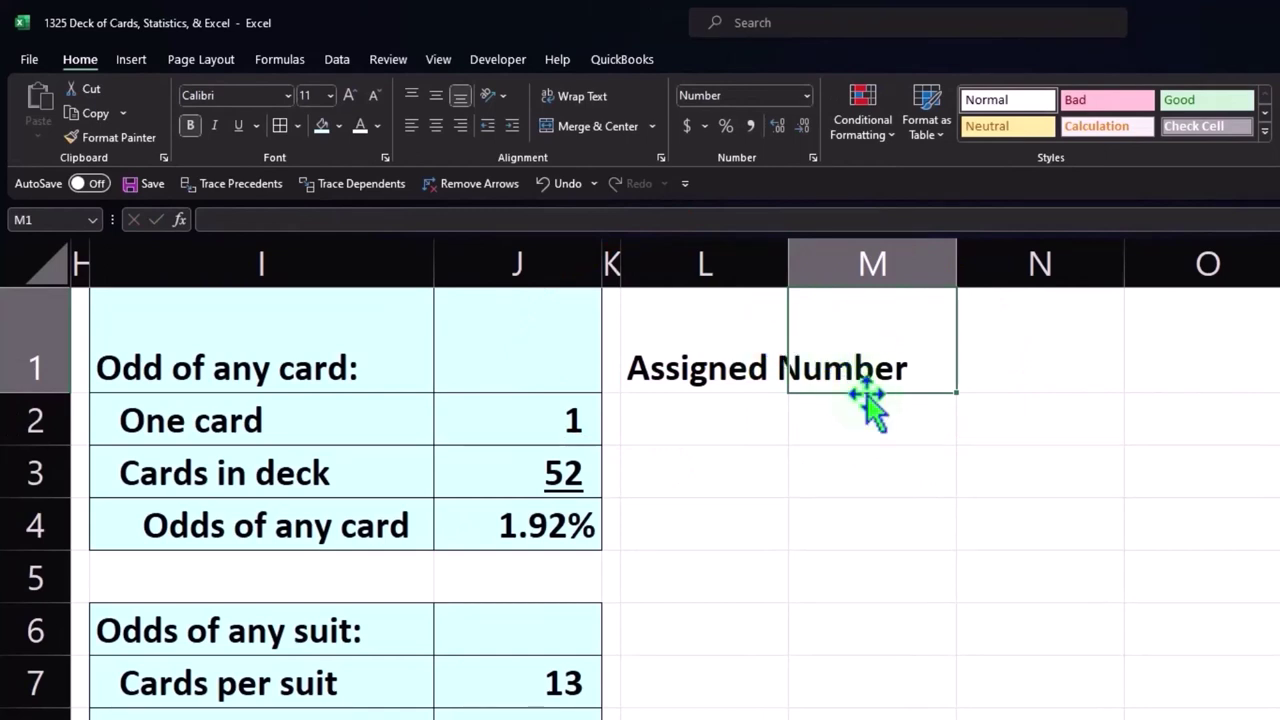
type("Card Number")
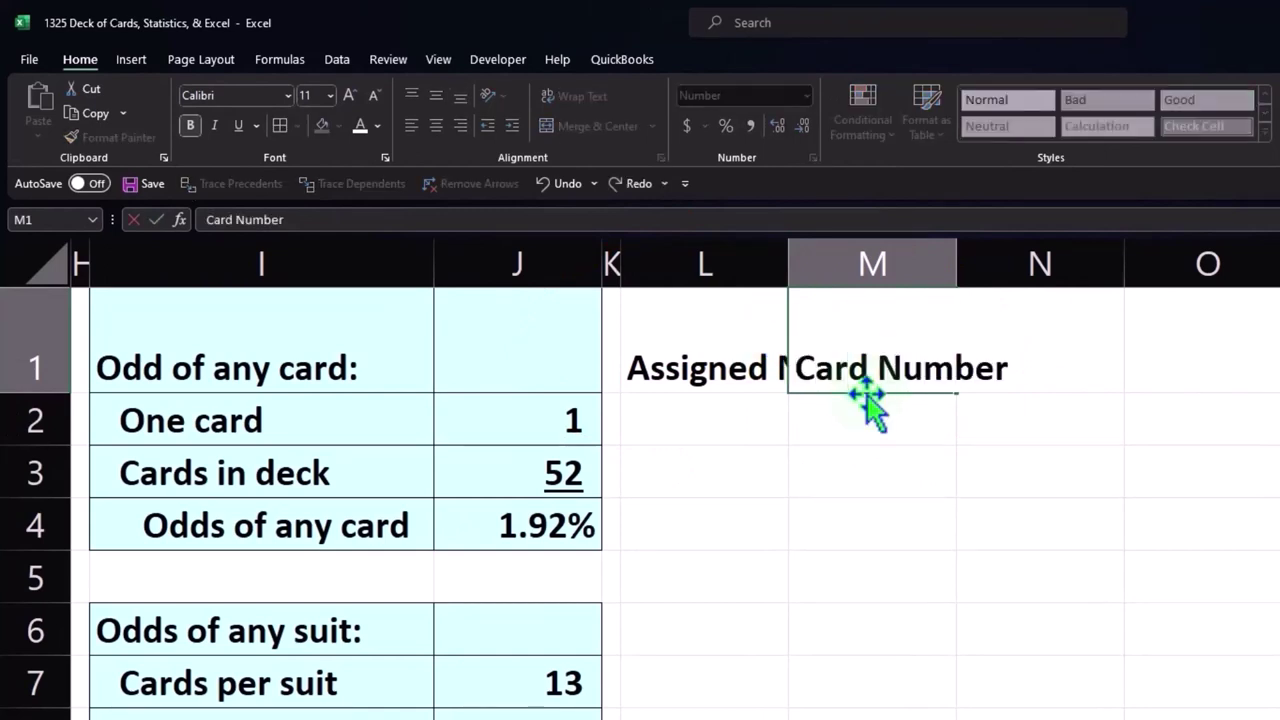
key("Tab")
type("Sui")
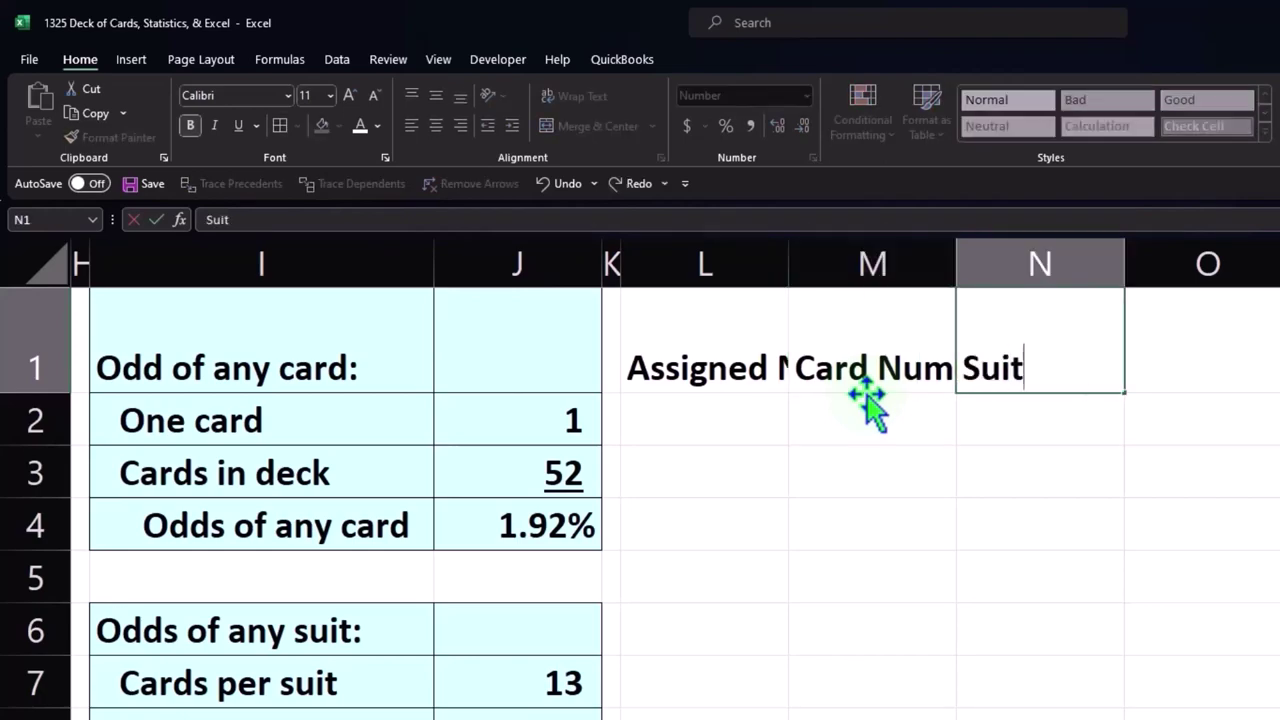
key("Return")
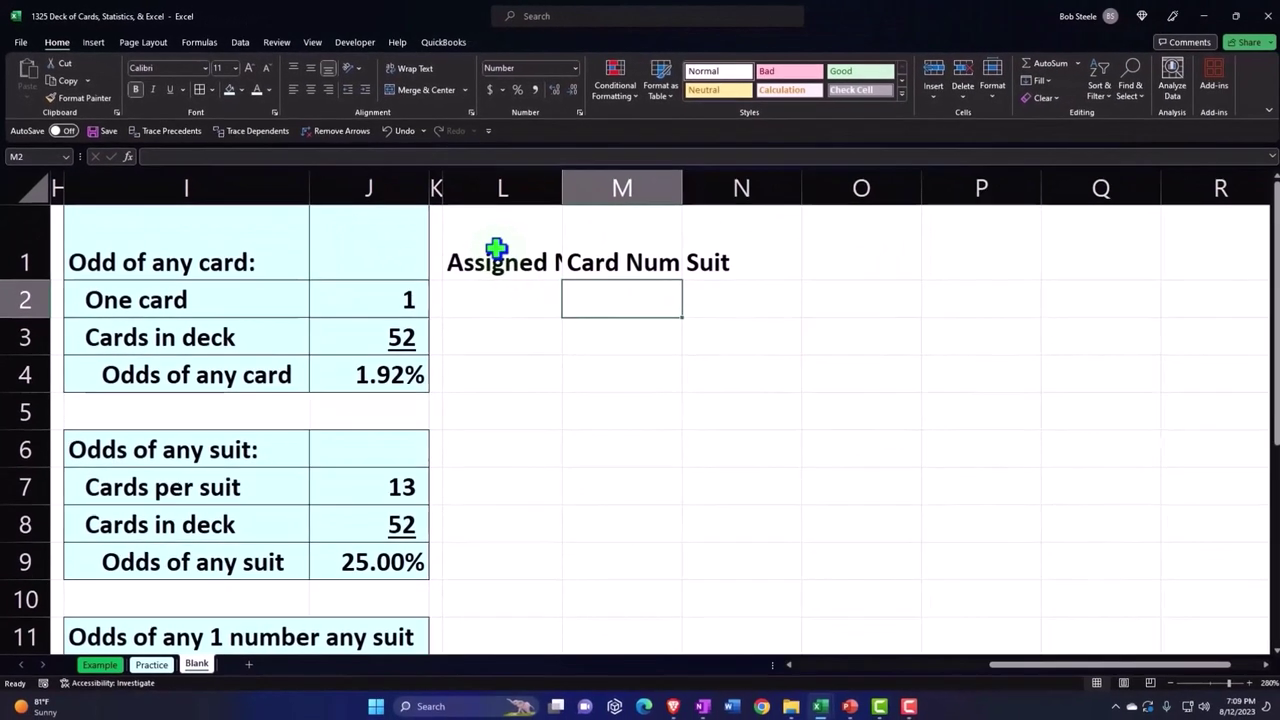
Step: Wrap and centre the L1:N1 headers with white text on a black fill
left_click_drag(496, 248, 708, 240)
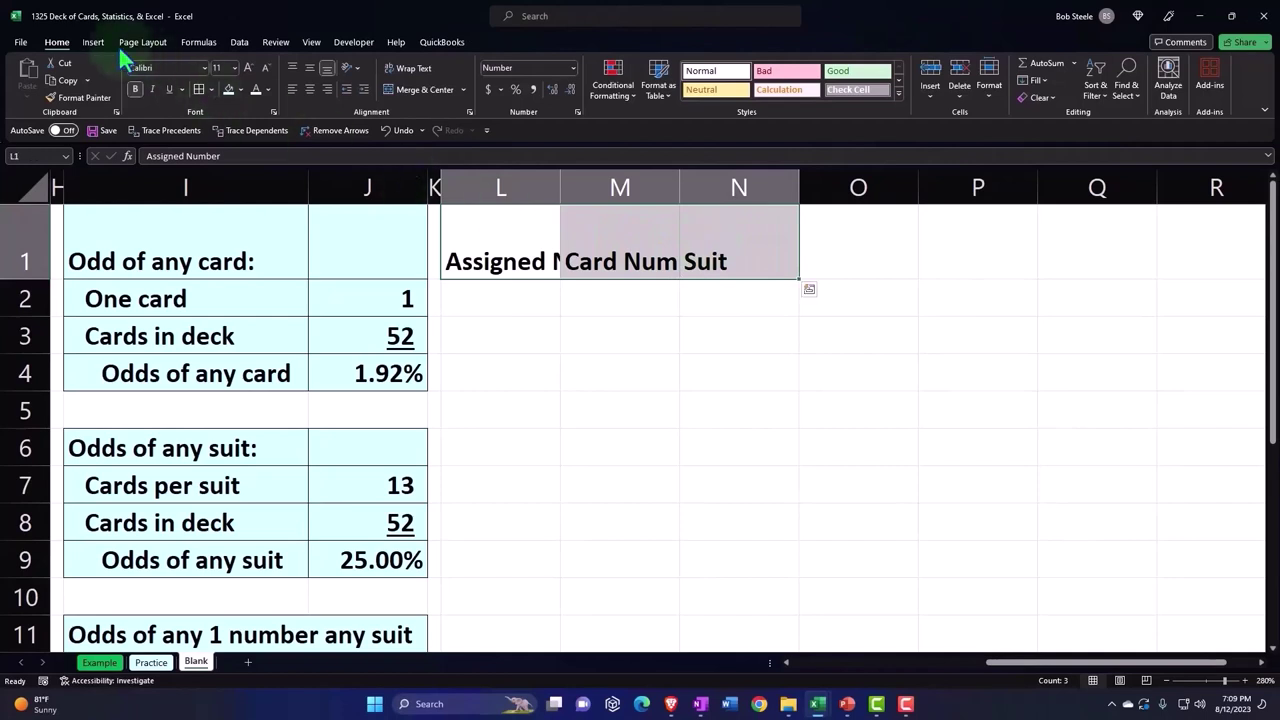
left_click_drag(66, 52, 40, 20)
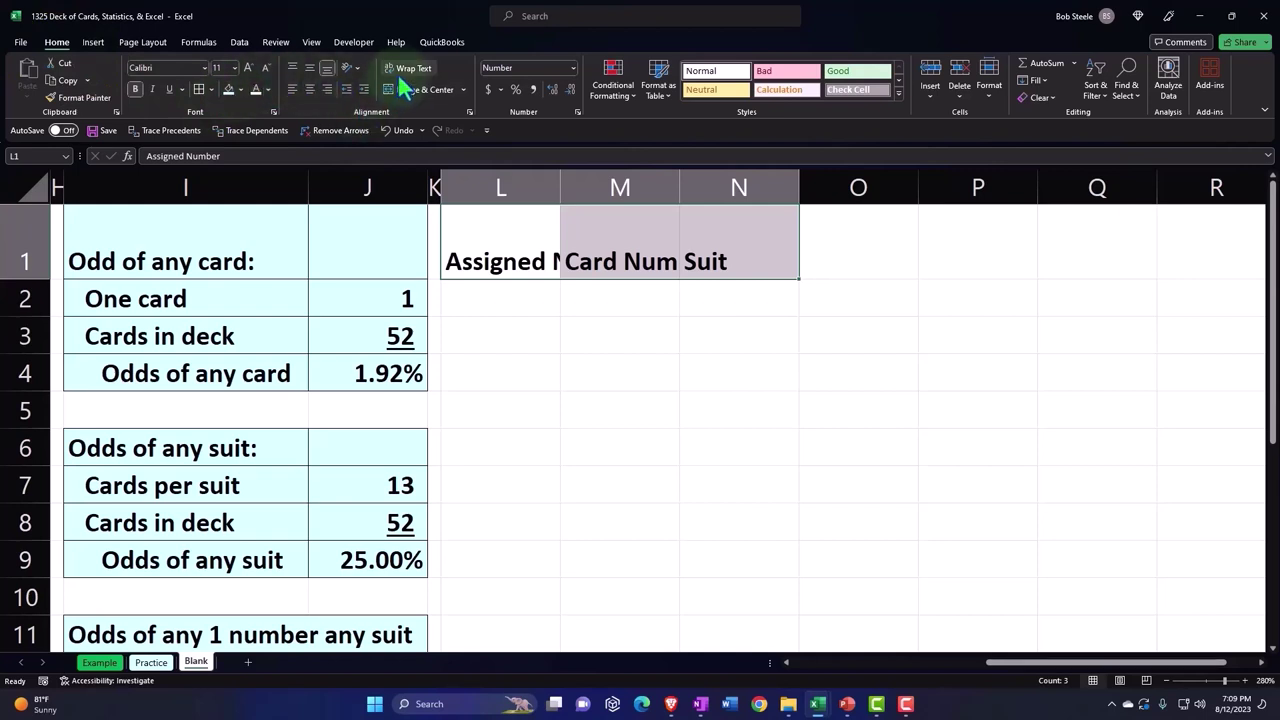
left_click(402, 70)
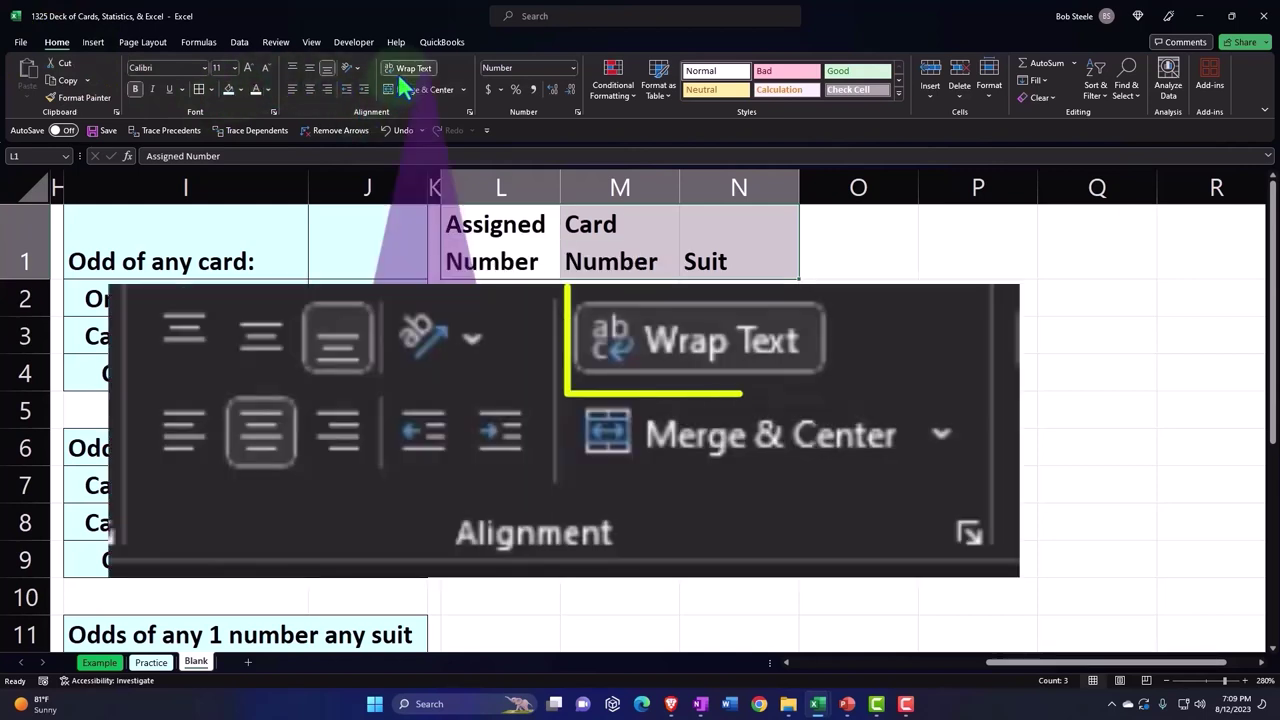
left_click(309, 89)
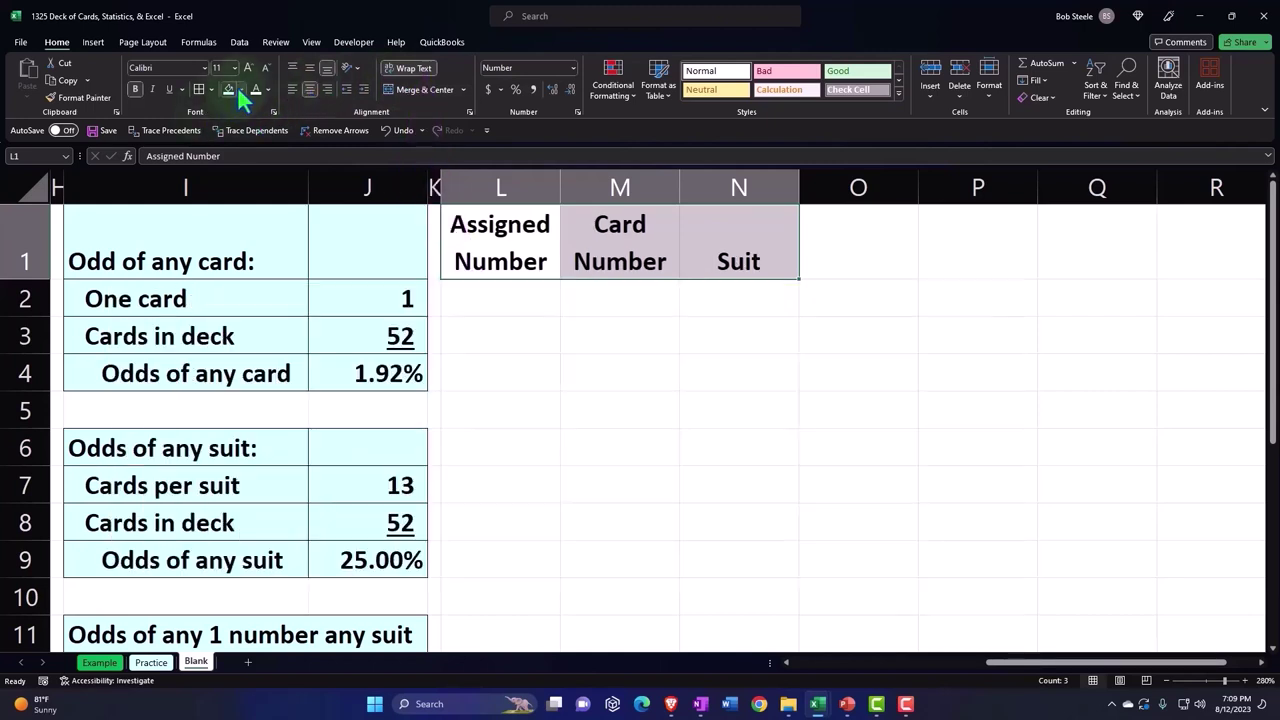
left_click(239, 89)
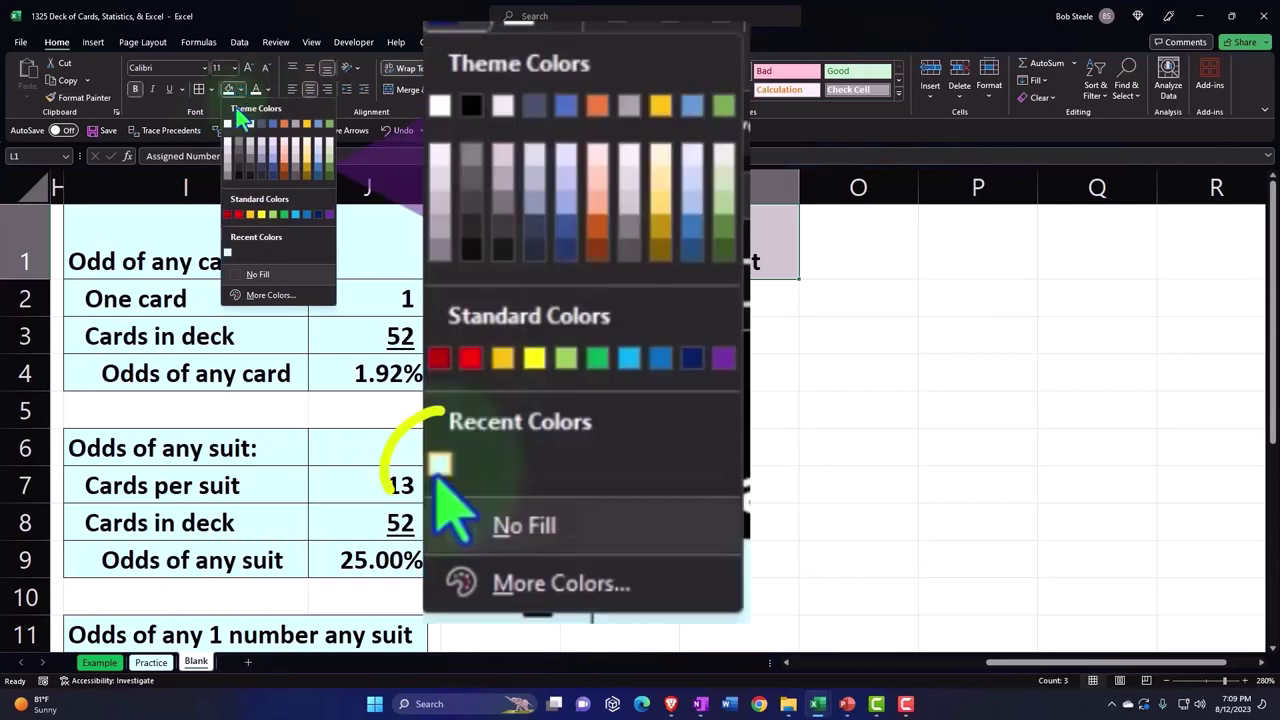
left_click(240, 127)
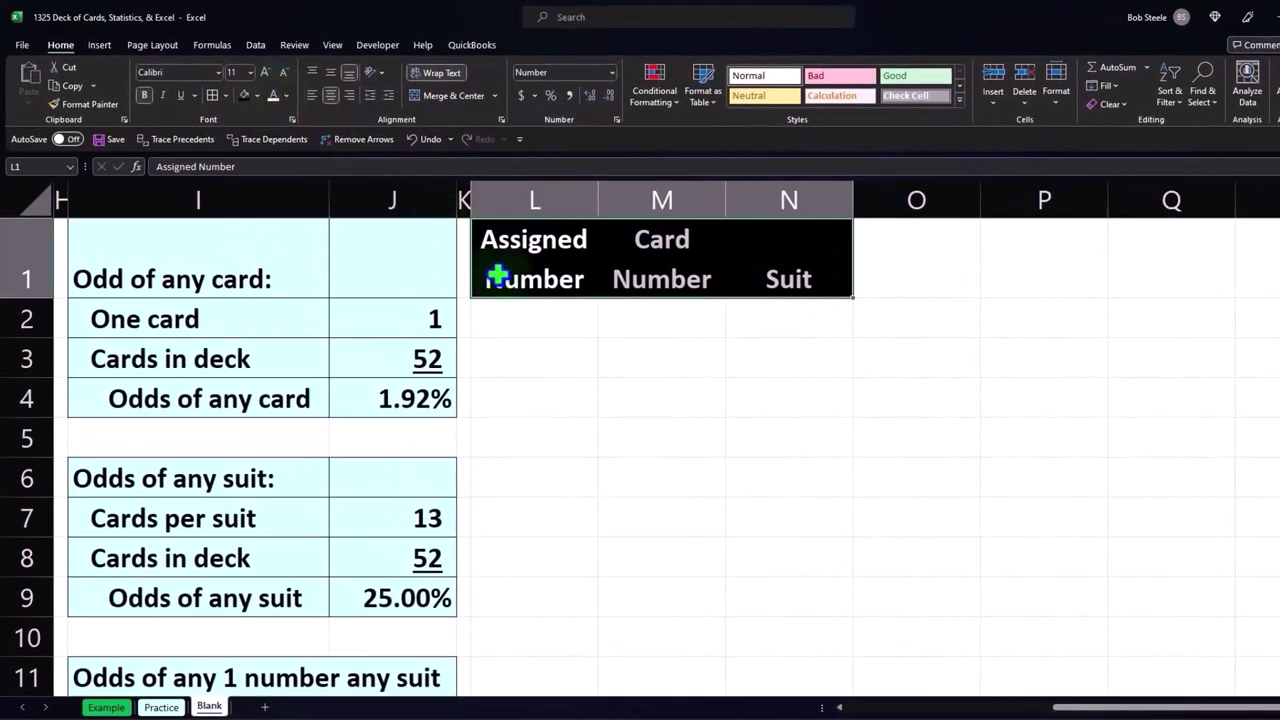
Step: Enter 1 and 2 in M2:M3 and fill the series down to 13 at M14
left_click(535, 335)
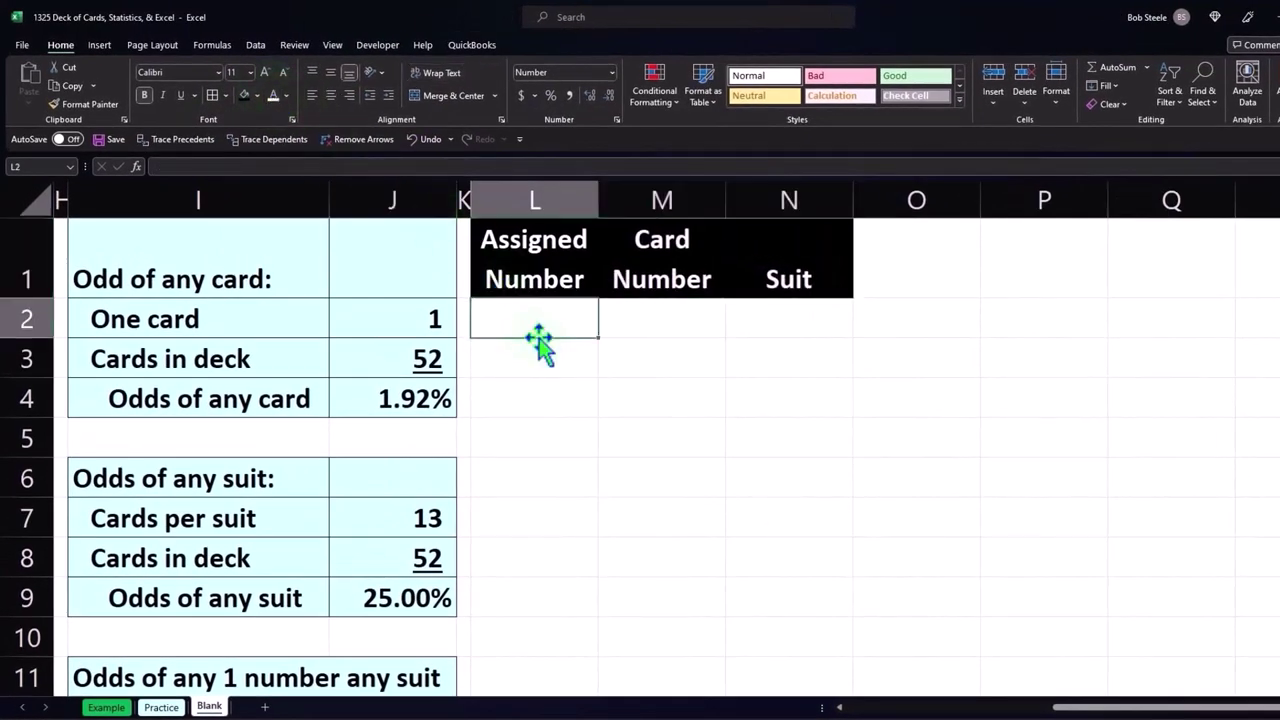
left_click(665, 322)
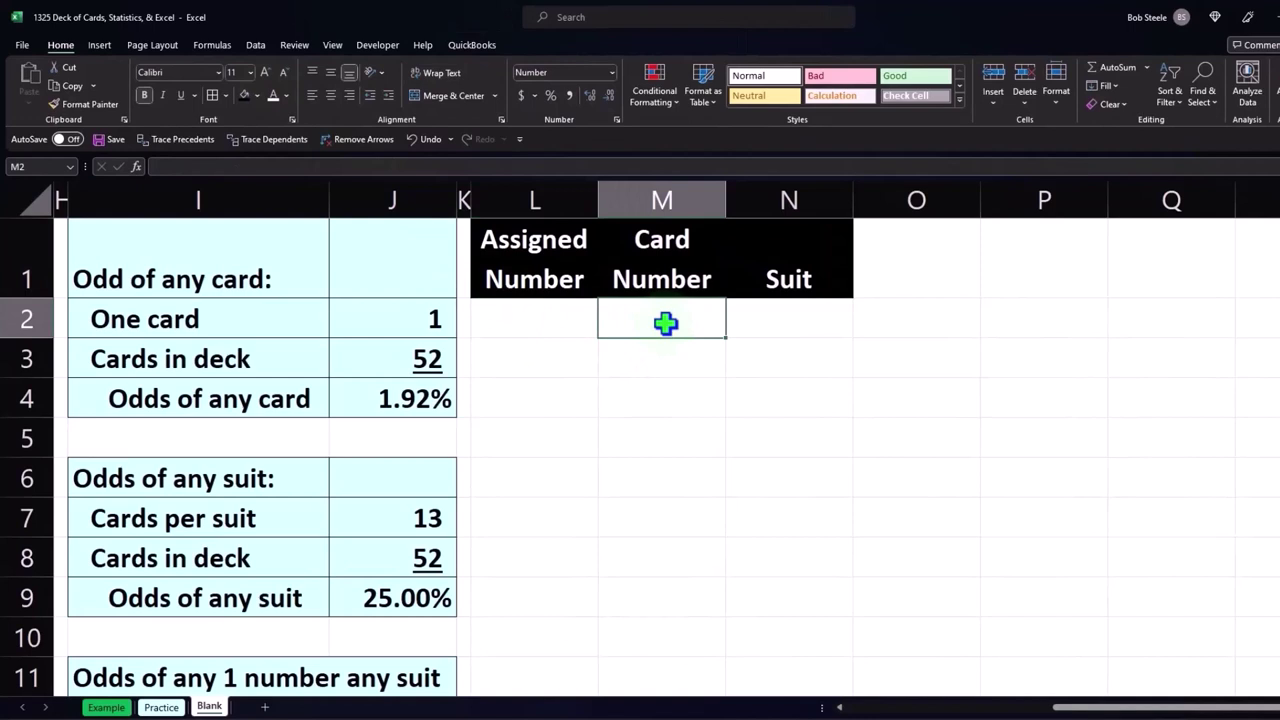
type("1")
key("Return")
type("2")
key("Return")
left_click_drag(665, 322, 666, 351)
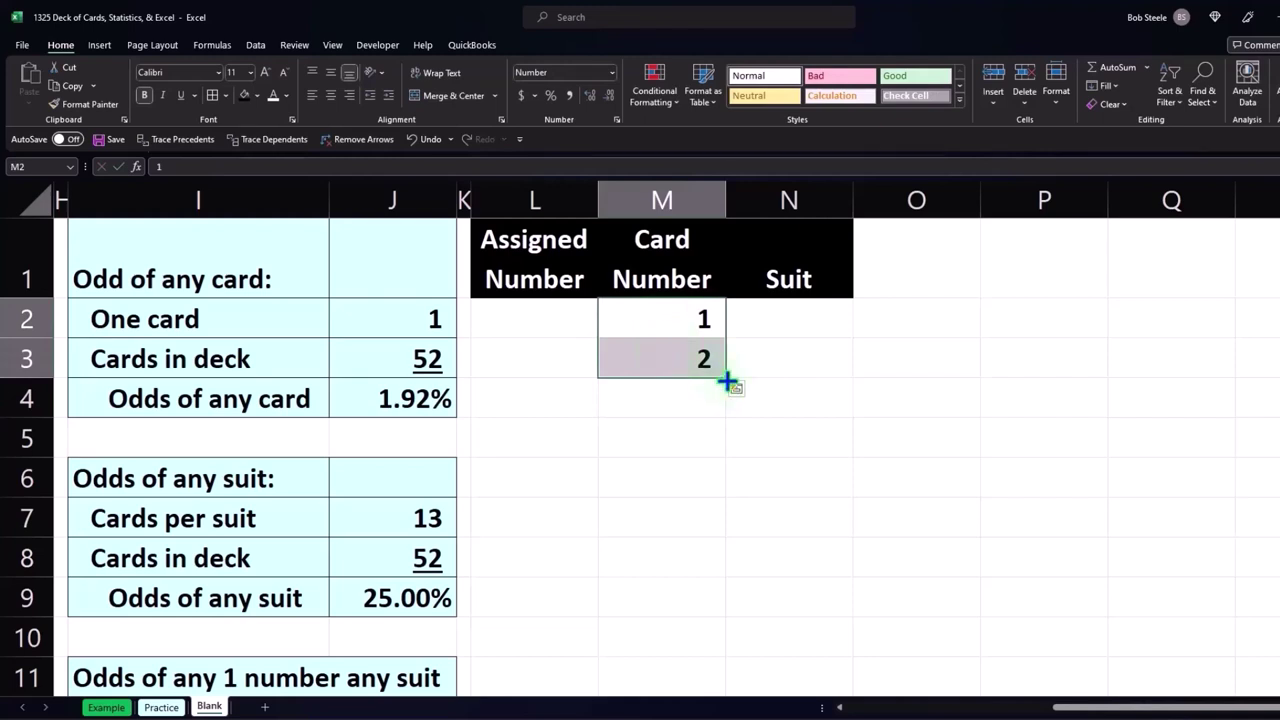
left_click_drag(727, 381, 721, 682)
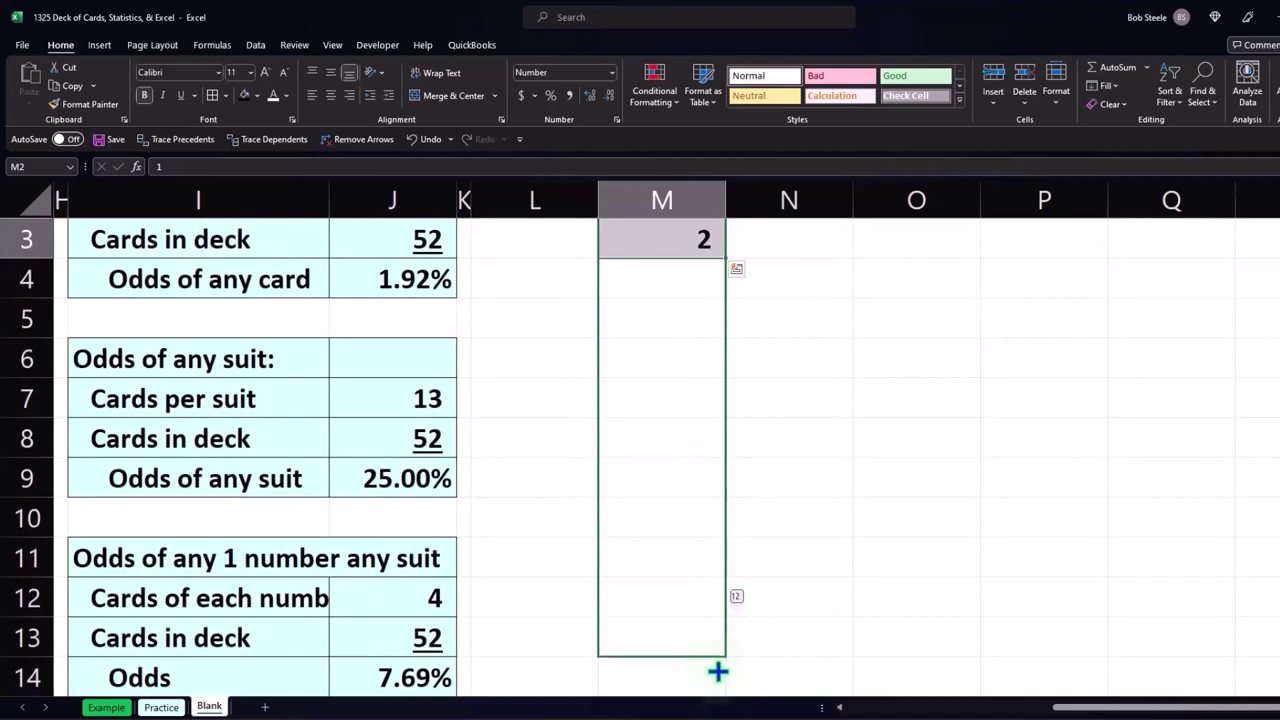
left_click_drag(721, 682, 718, 692)
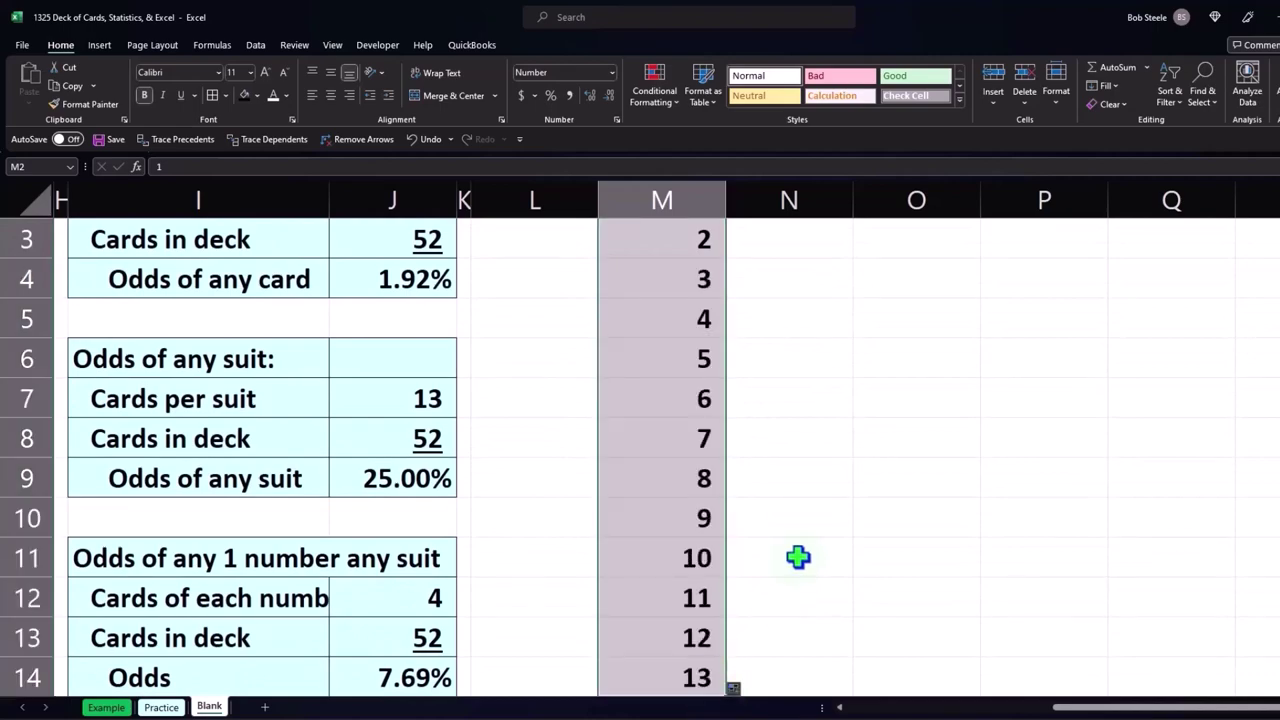
scroll(797, 558, "up", 1)
Step: Enter a formula in N2 that references the deck table's Spades heading
left_click(757, 305)
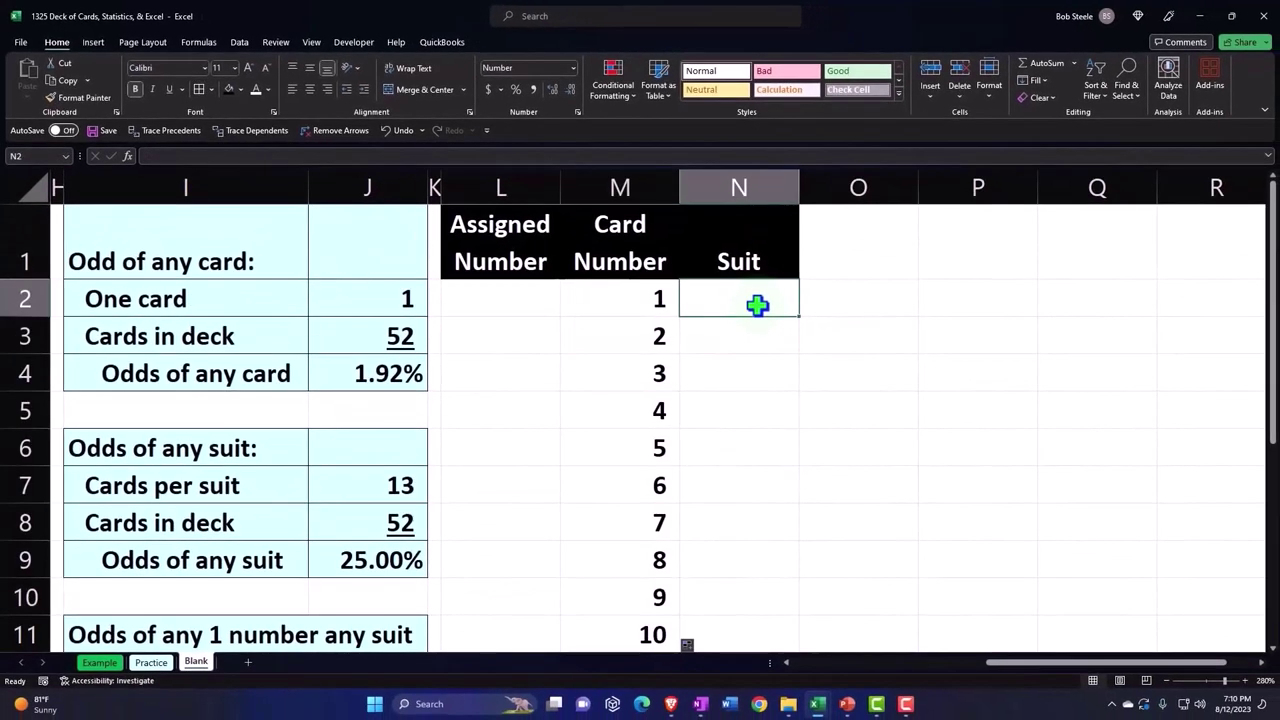
type("=")
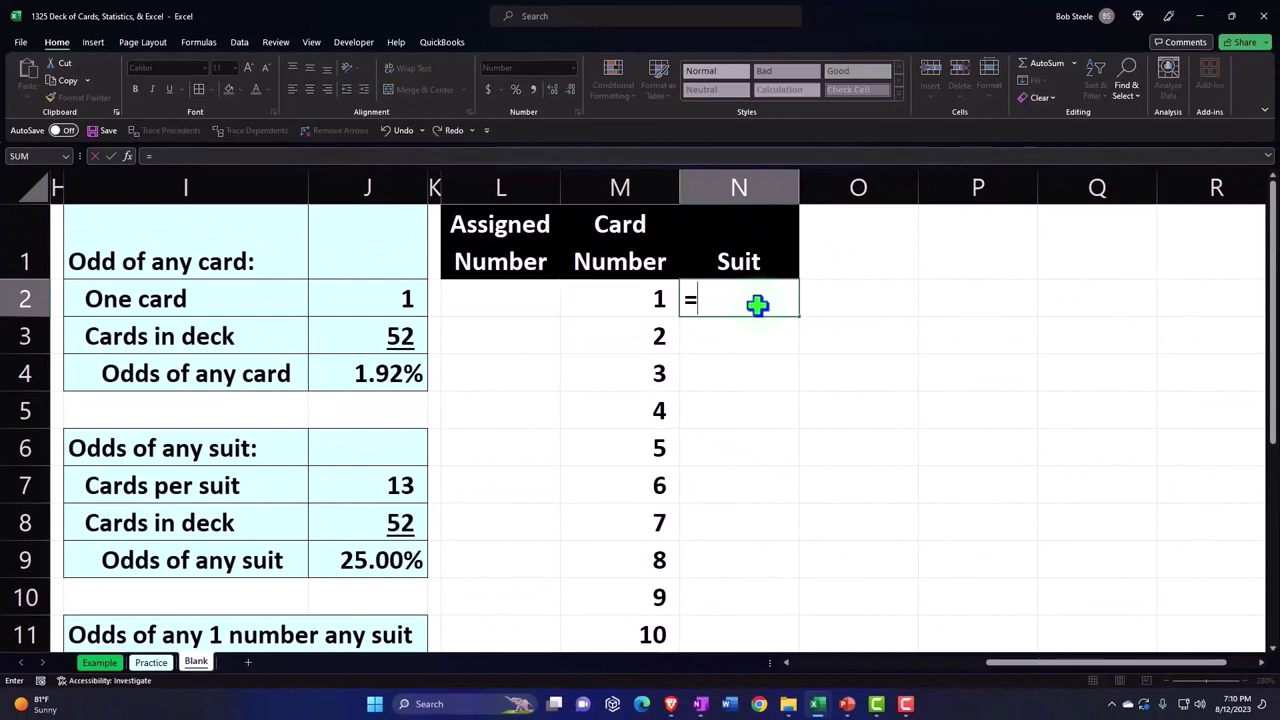
key("Left")
key("Left")
key("Left")
key("Left")
key("Left")
key("Left")
key("Left")
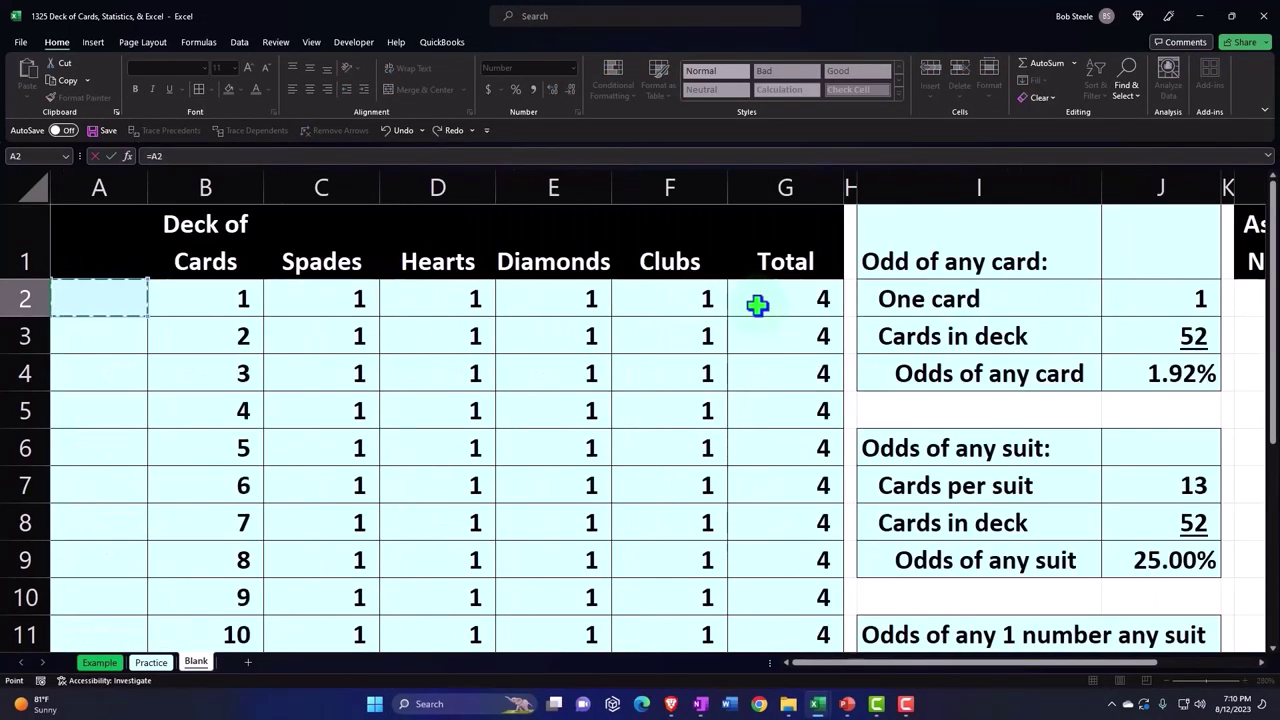
key("Right")
key("Right")
key("Up")
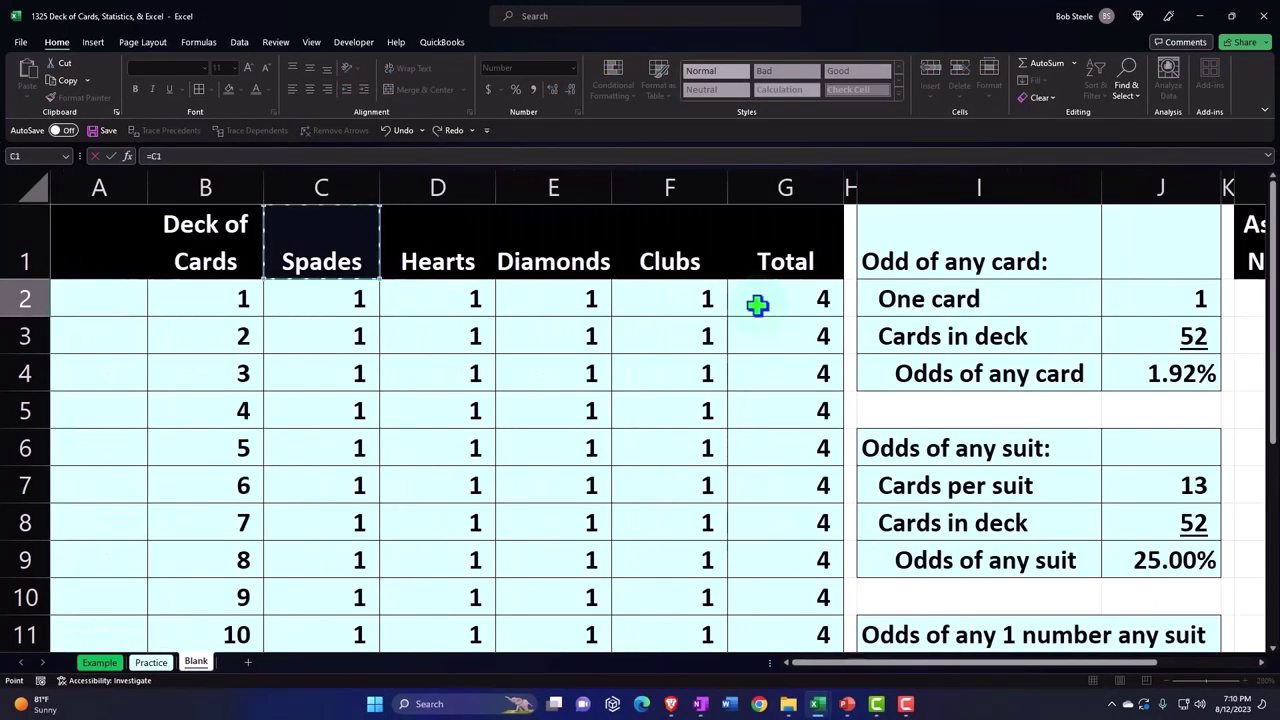
key("ctrl+Return")
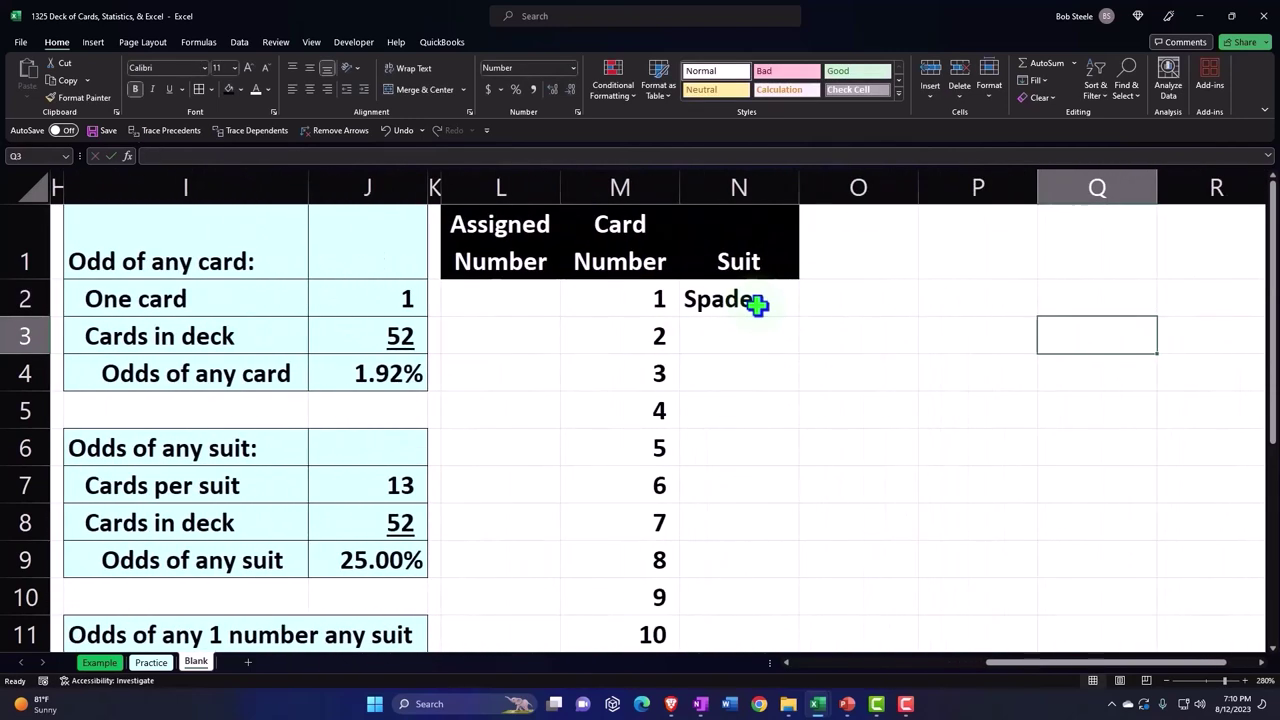
double_click(755, 305)
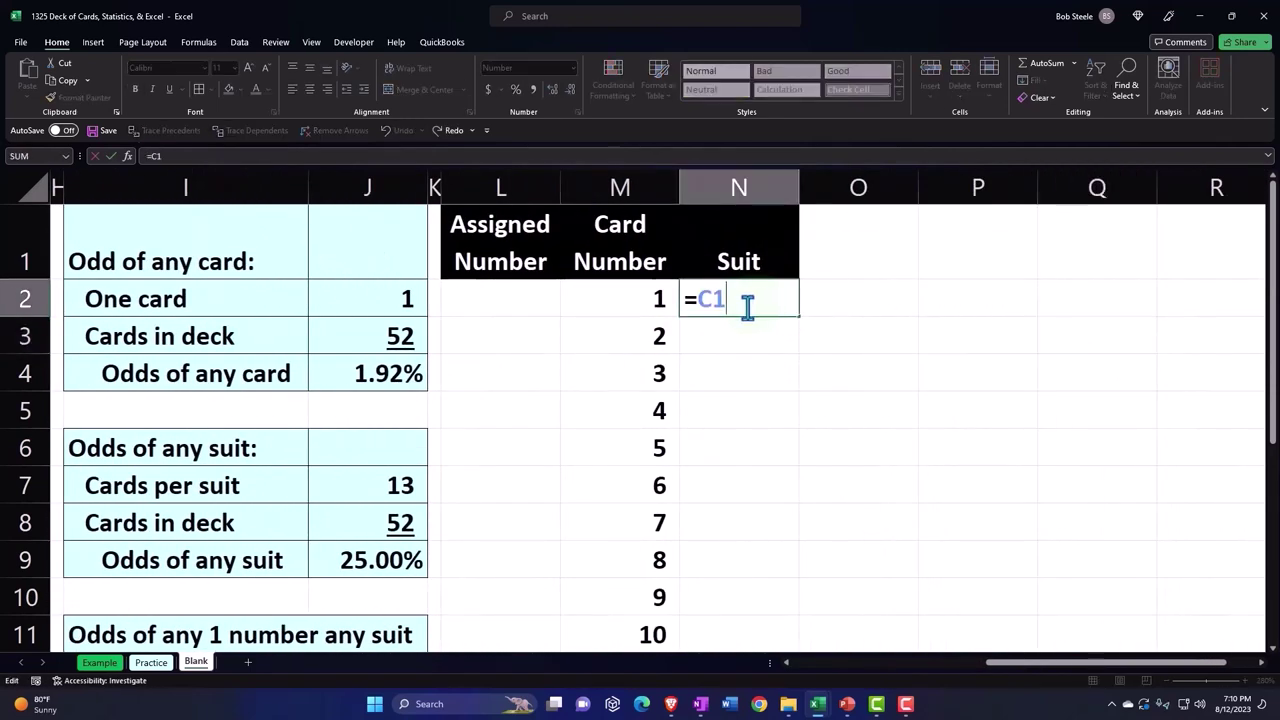
key("Return")
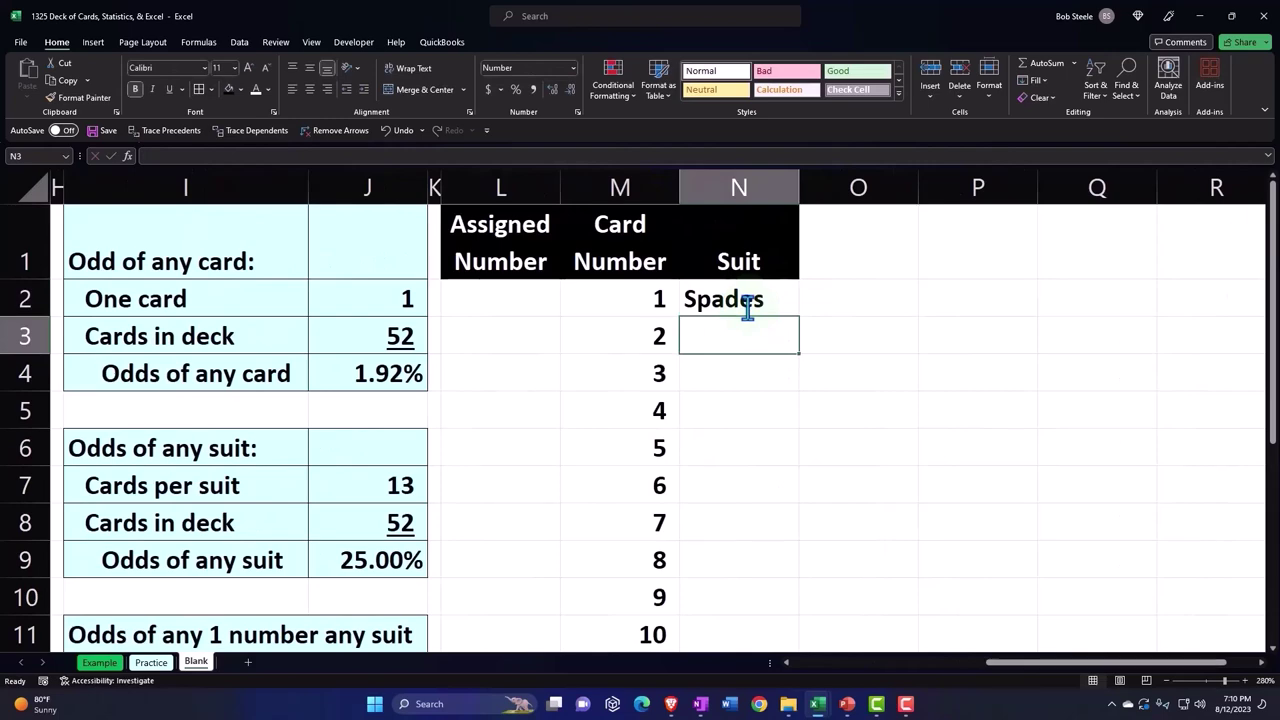
Step: Set N3 to =N2 and copy Spades down the Suit column to N14
type("=")
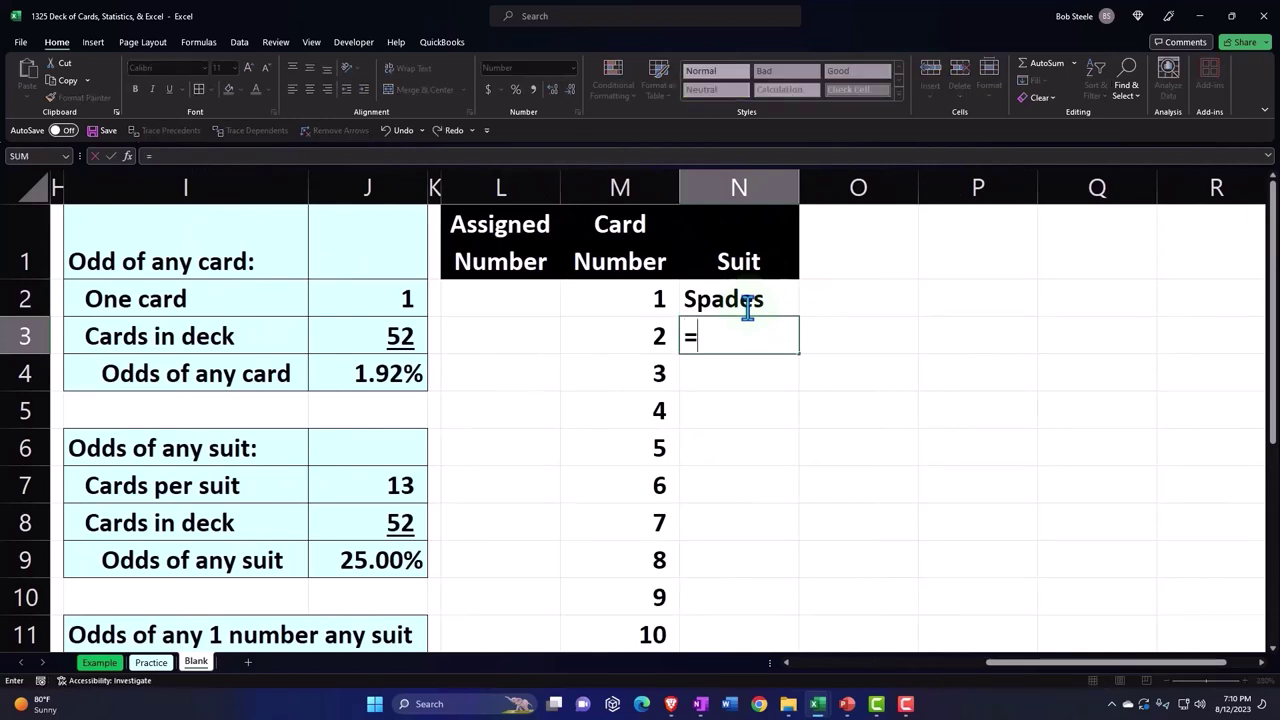
left_click(748, 306)
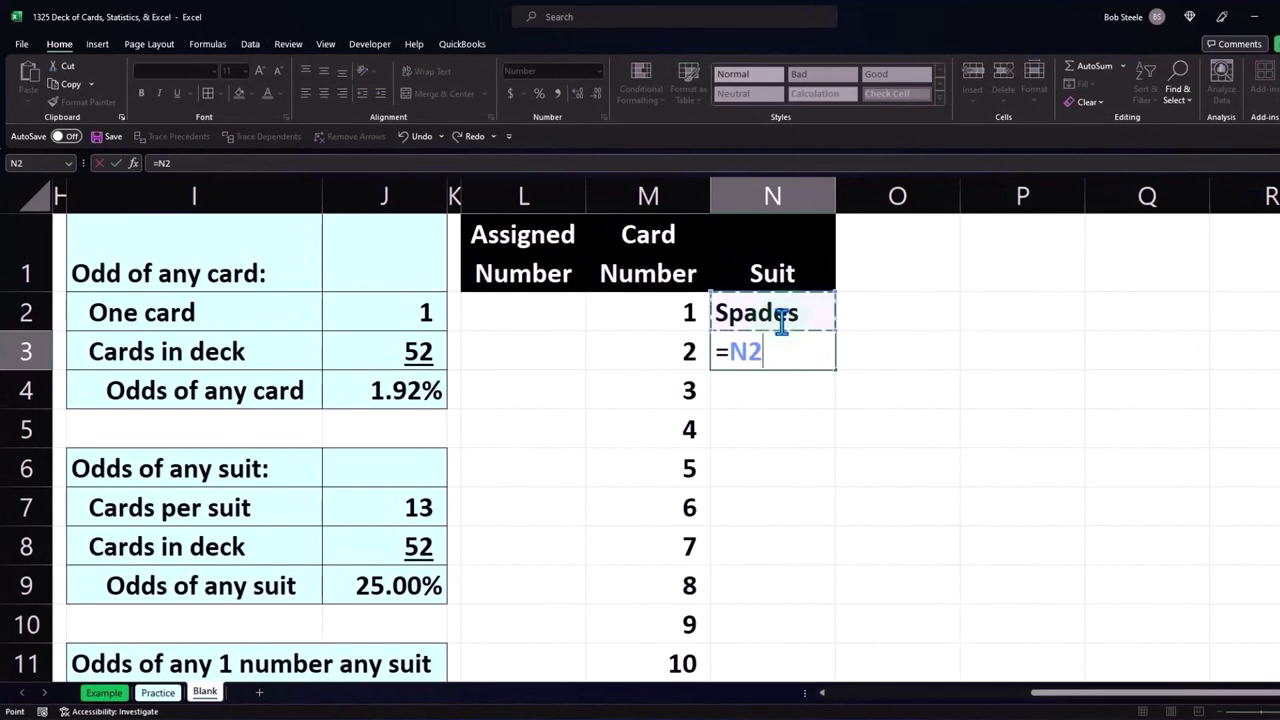
key("Return")
left_click(779, 338)
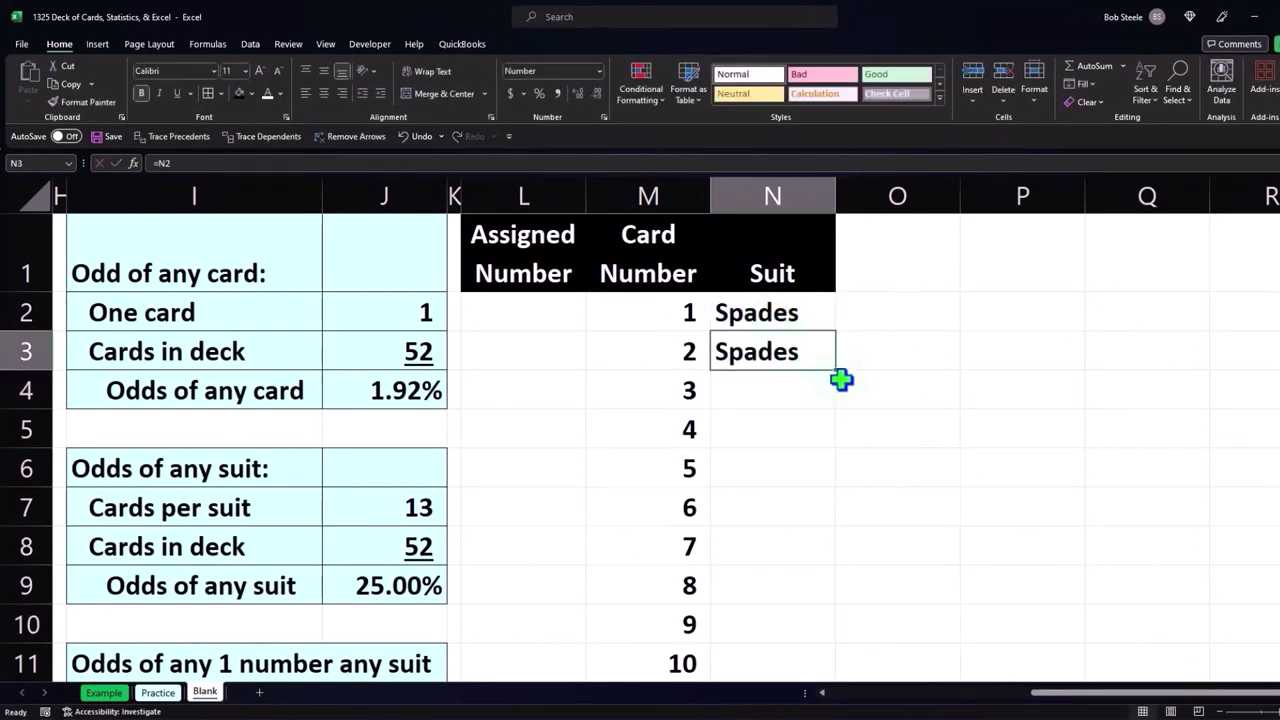
mouse_move(838, 373)
left_mouse_down()
mouse_move(823, 691)
mouse_move(800, 607)
mouse_move(799, 625)
left_mouse_up()
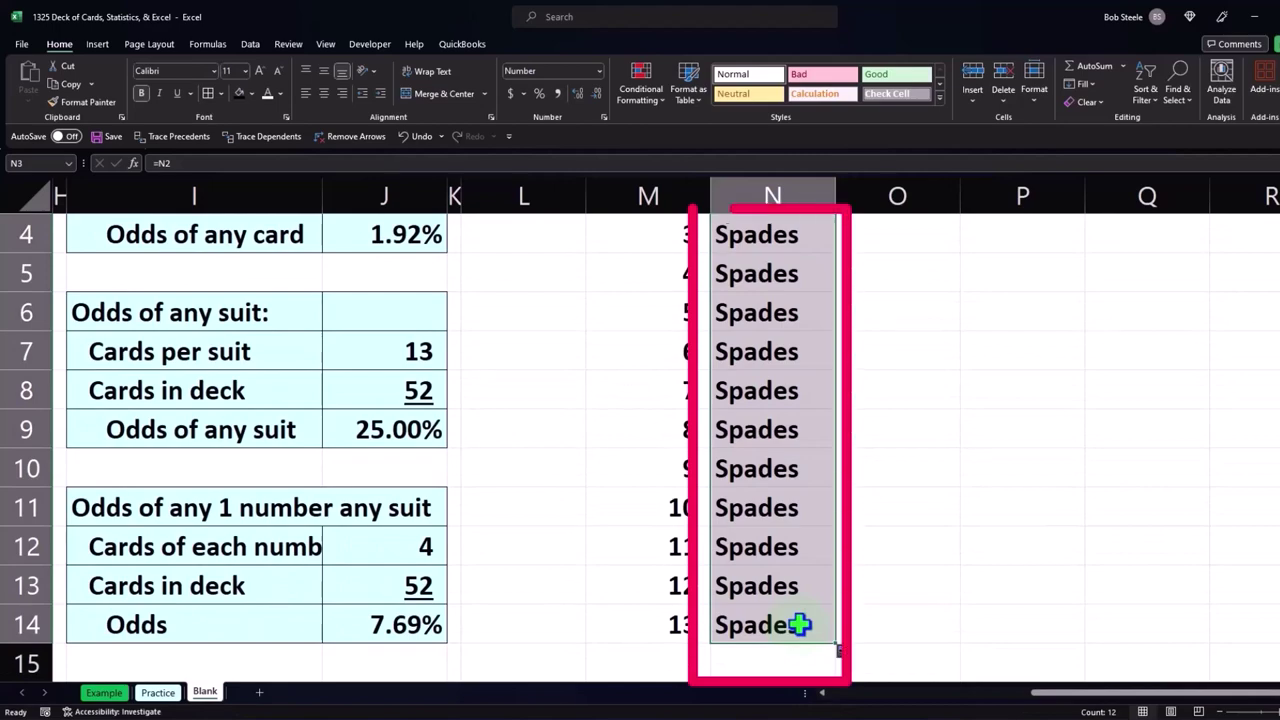
scroll(800, 625, "up", 1)
scroll(800, 625, "down", 1)
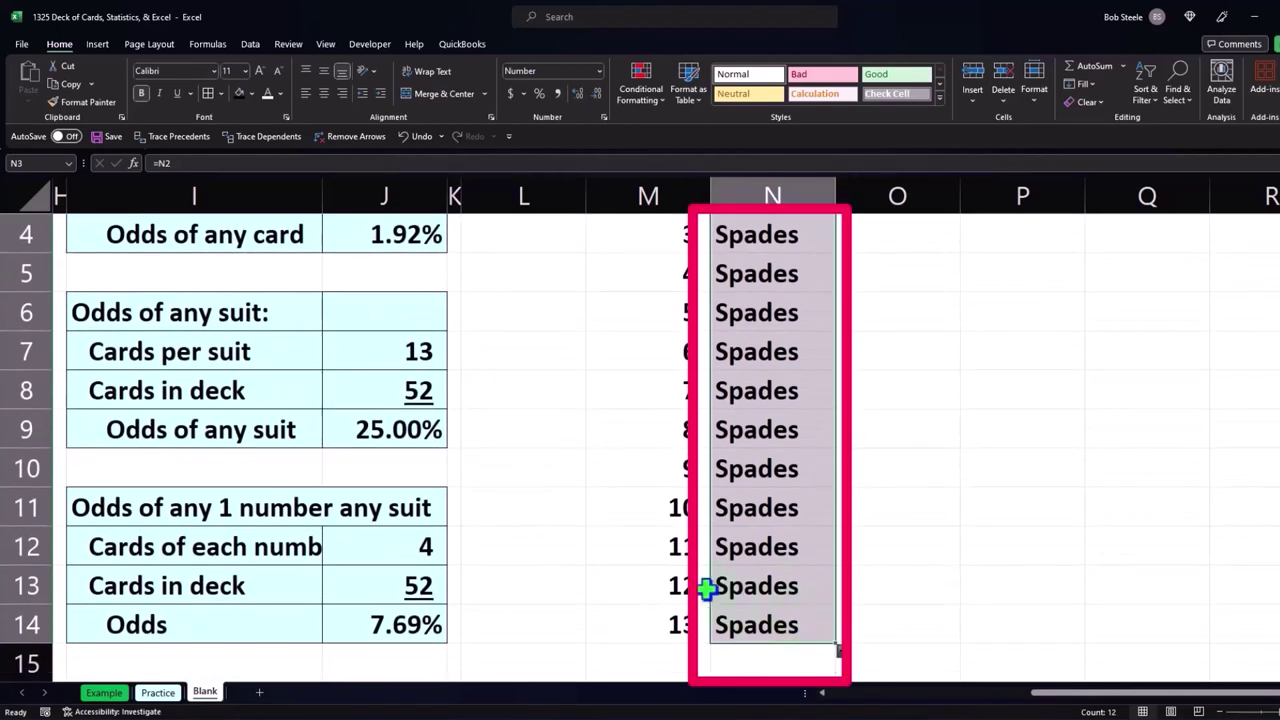
mouse_move(640, 550)
left_mouse_down()
mouse_move(574, 549)
mouse_move(638, 604)
left_mouse_up()
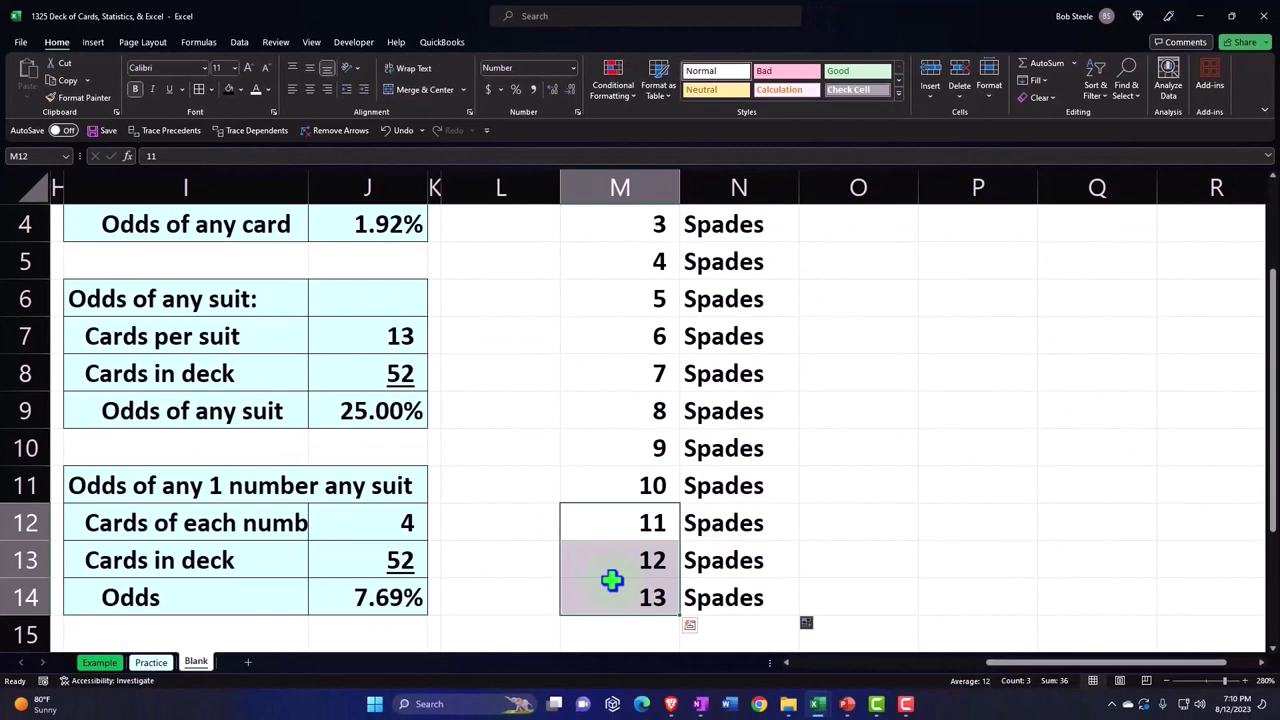
scroll(612, 580, "down", 1)
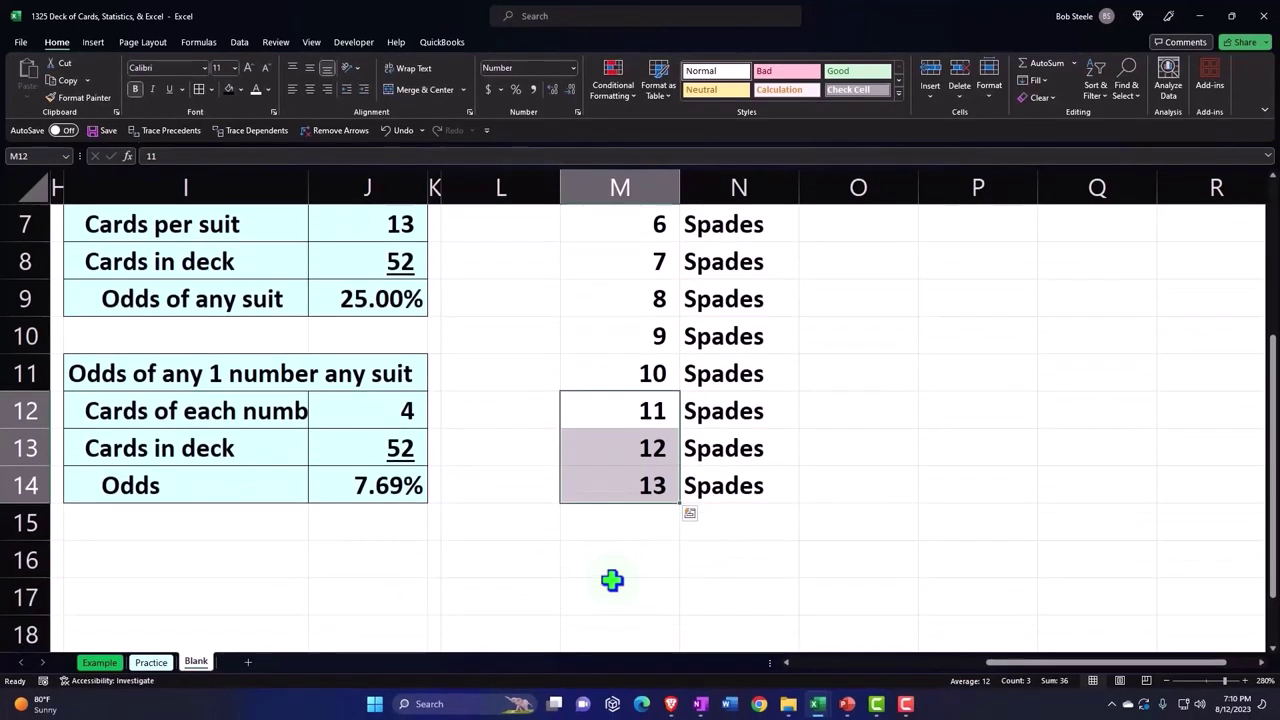
Step: Enter 1 and 2 in M15:M16 and fill the series to 13 at M27
left_click(621, 523)
type("1")
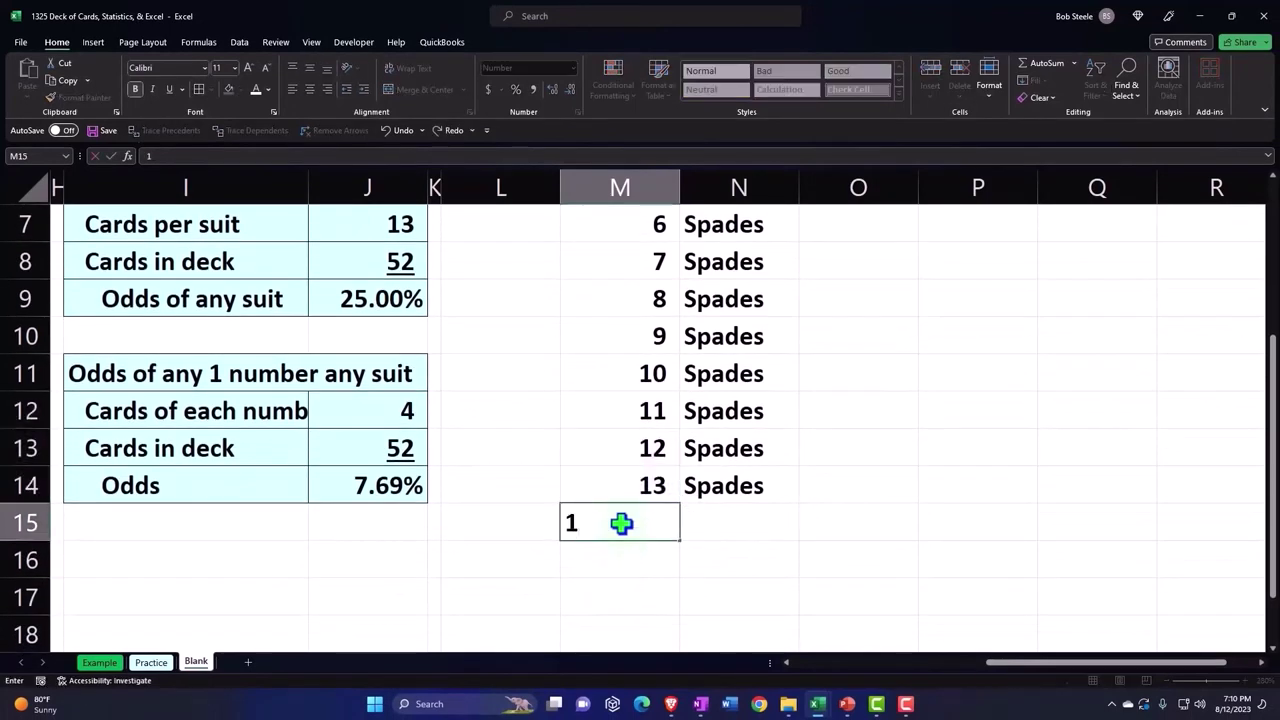
key("Return")
type("2")
key("Return")
left_click(621, 534)
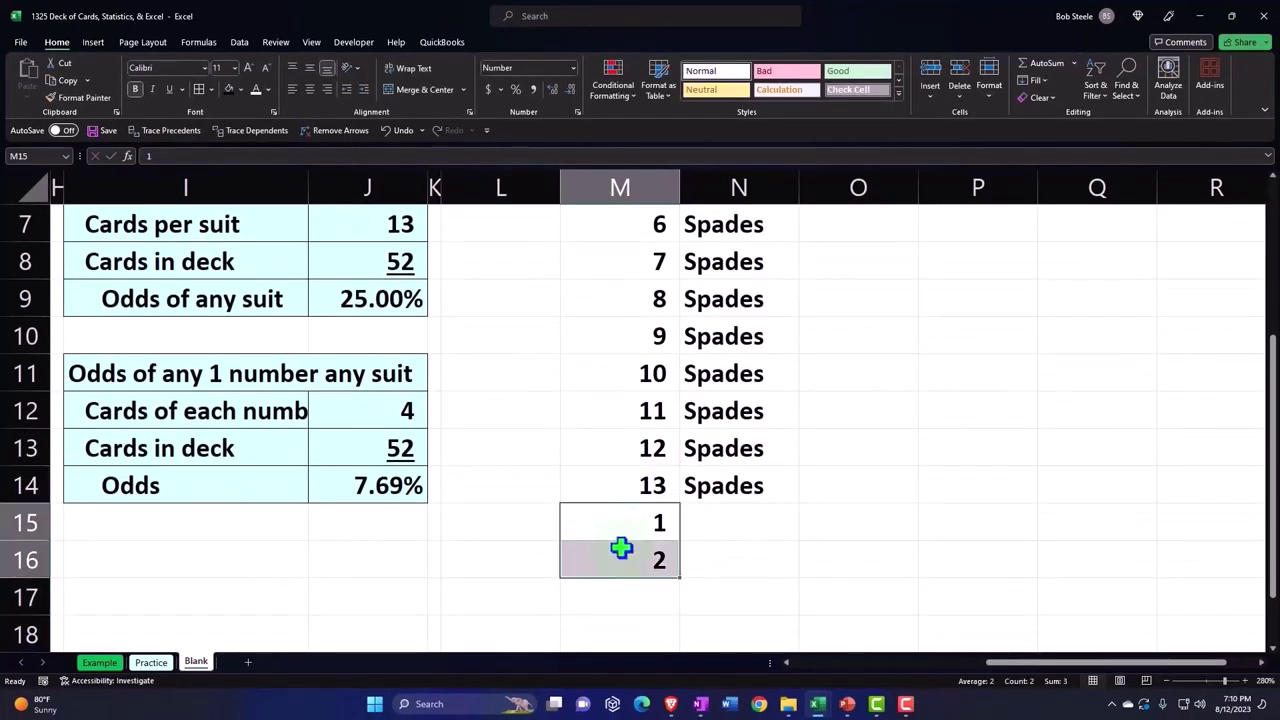
scroll(621, 547, "down", 2)
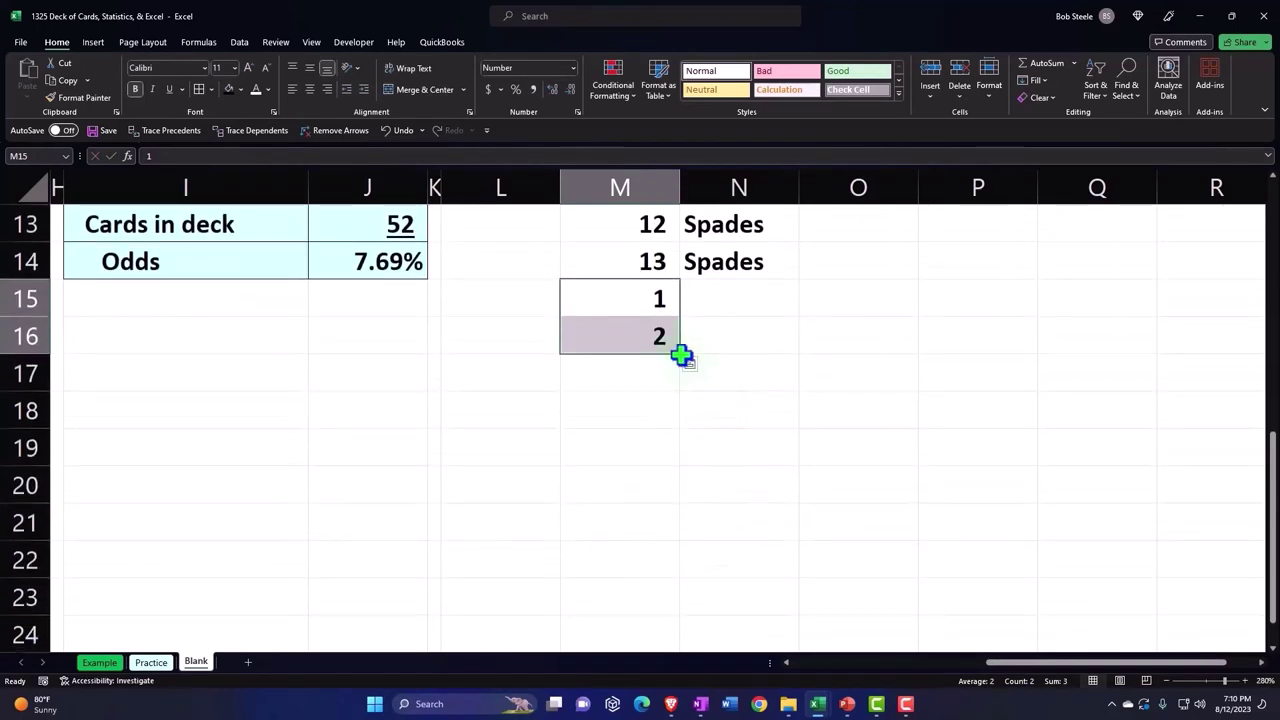
left_click_drag(684, 358, 643, 507)
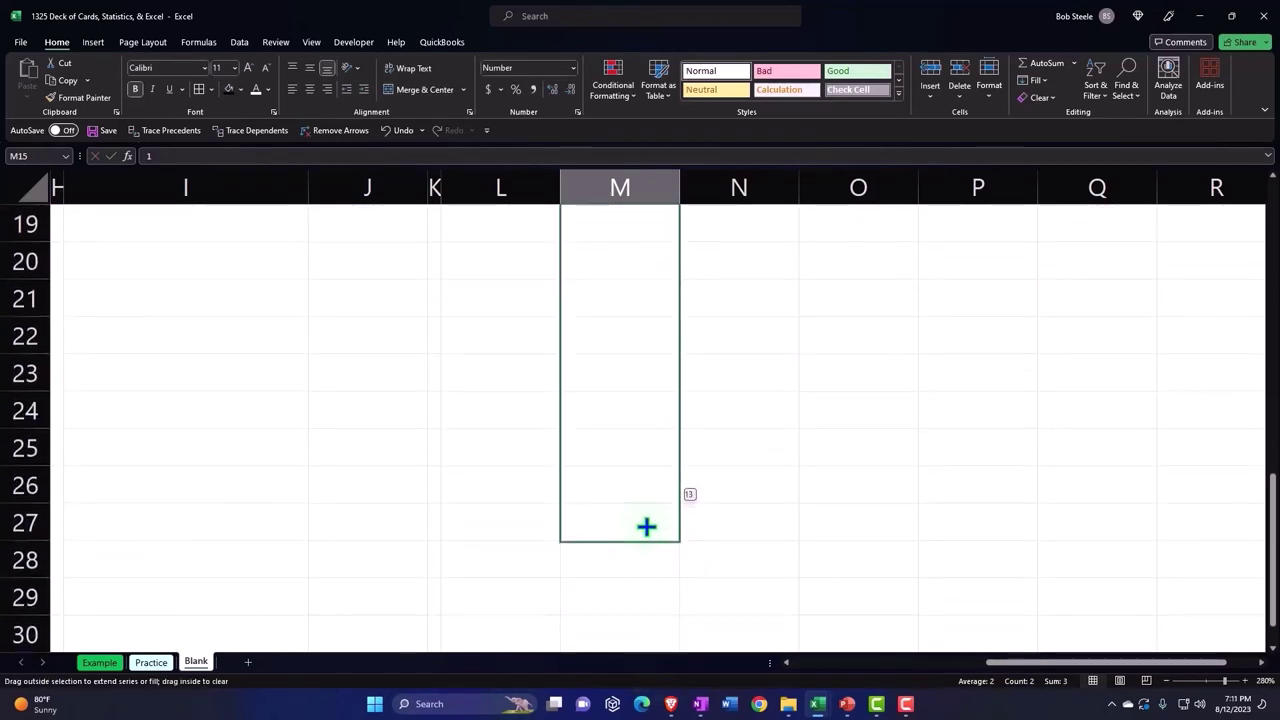
left_click_drag(643, 507, 670, 563)
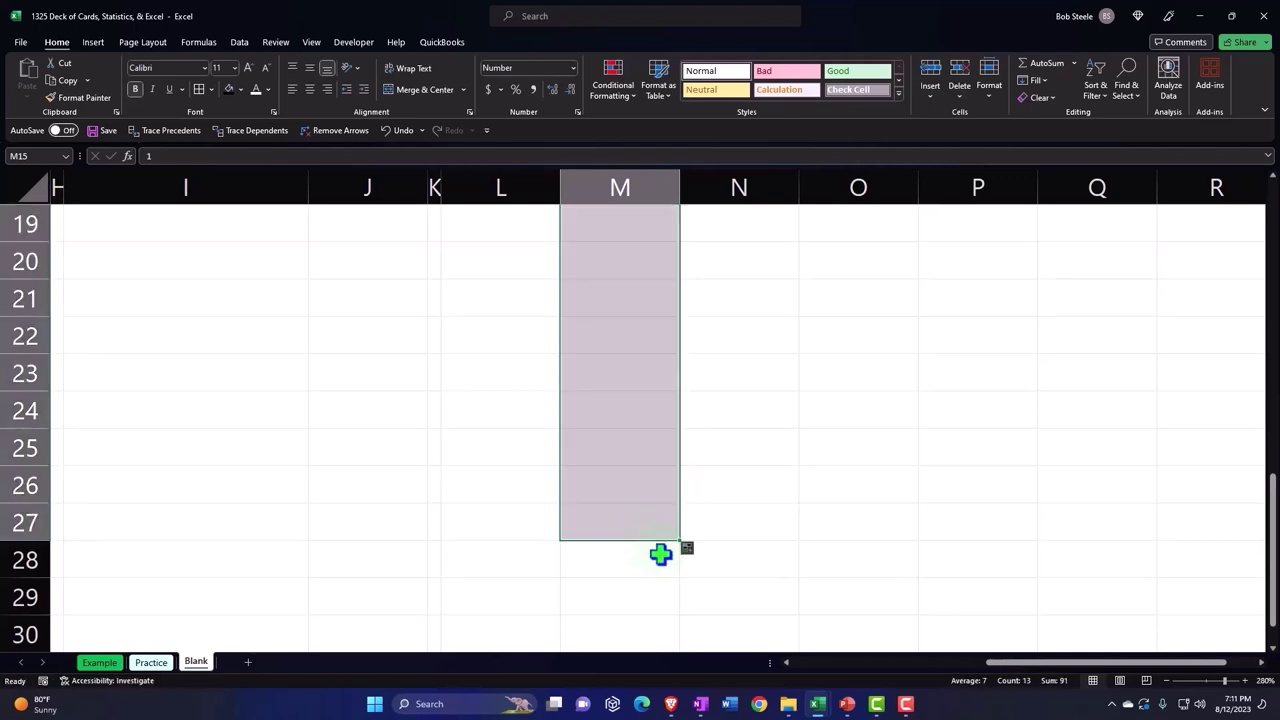
scroll(745, 537, "up", 4)
Step: Enter =D1 in N15 and =N15 in N16, then fill Hearts down to N27
left_click(737, 531)
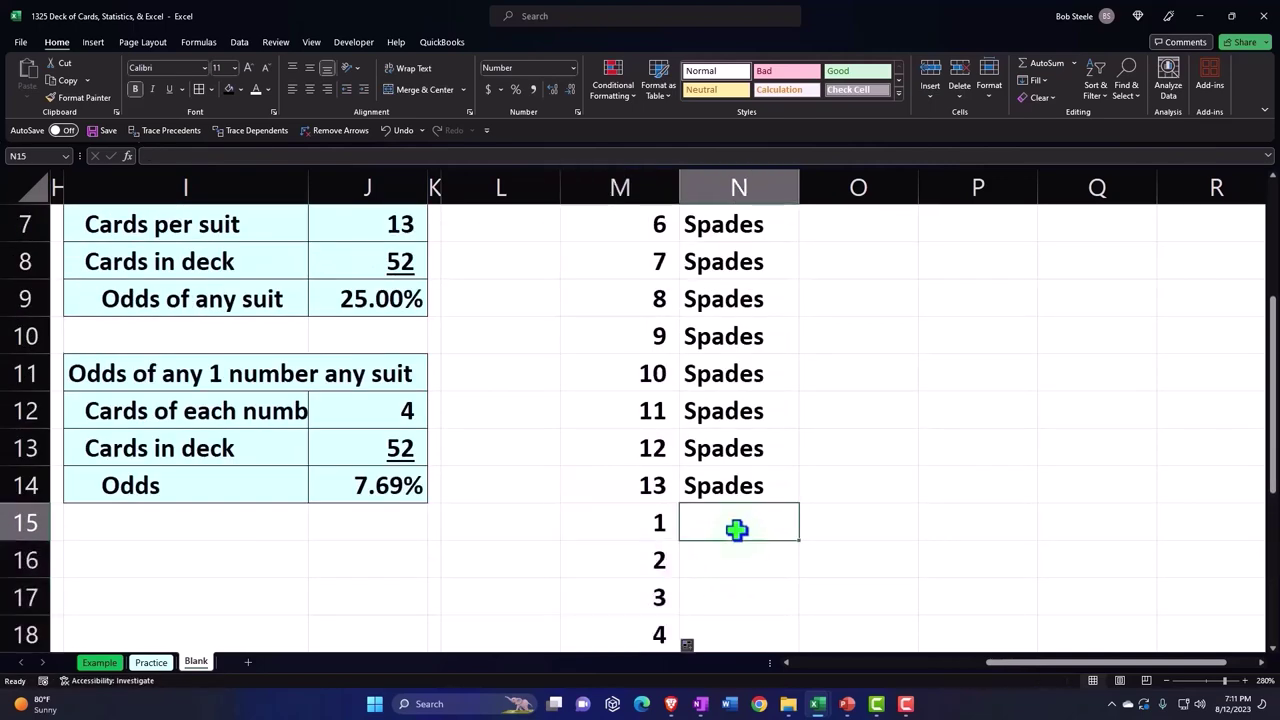
type("=")
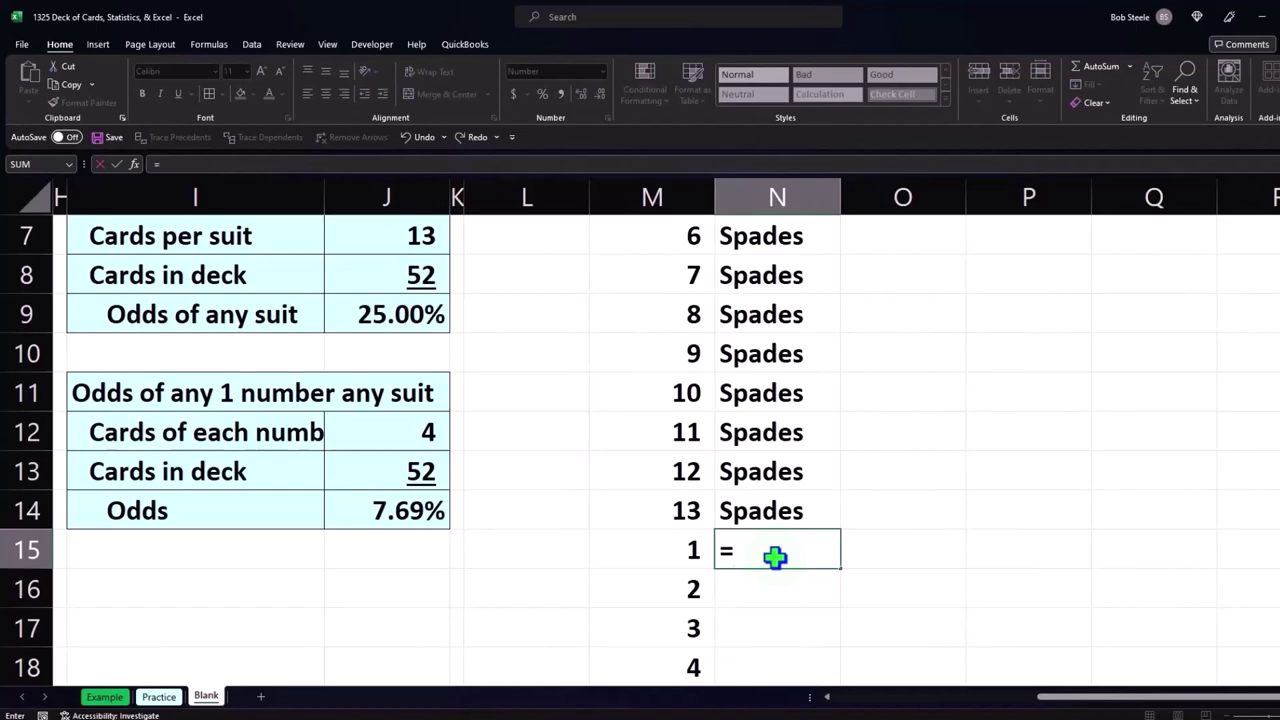
key("Left")
key("Left")
key("Left")
key("Left")
key("Left")
key("Left")
key("Up")
key("Up")
key("Up")
key("Up")
key("Up")
key("Up")
key("Right")
key("Right")
key("Right")
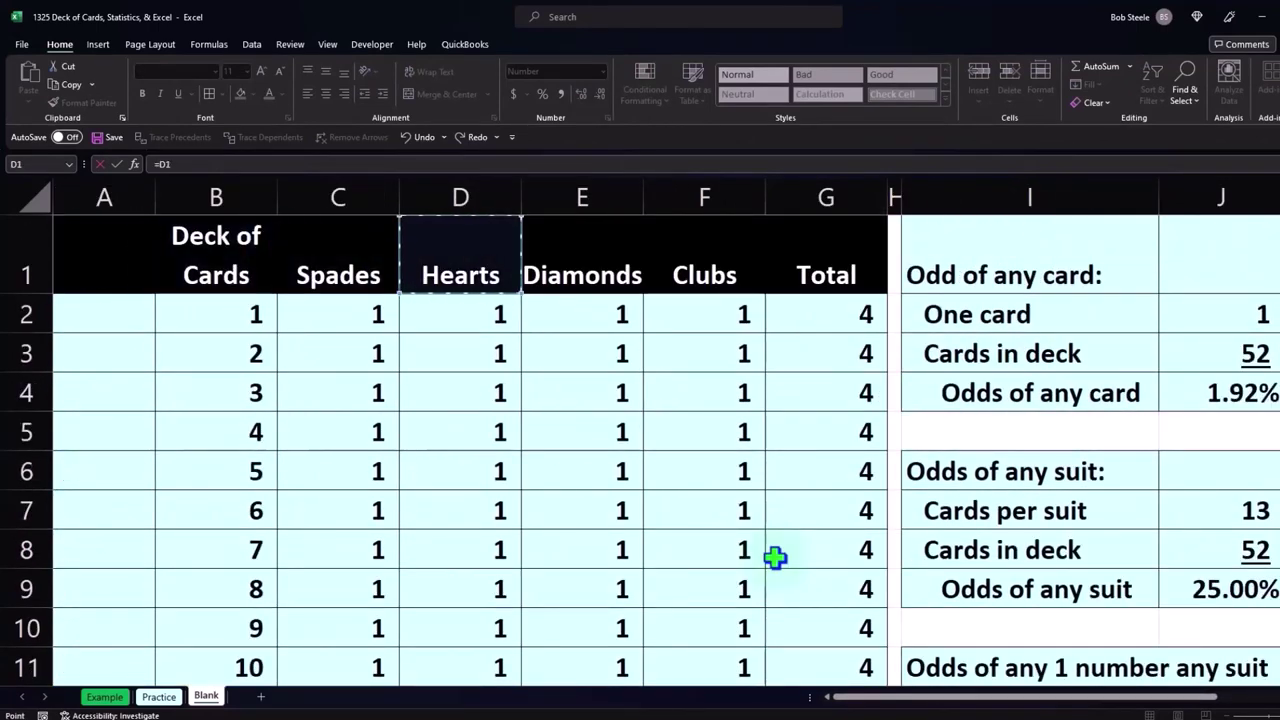
key("Return")
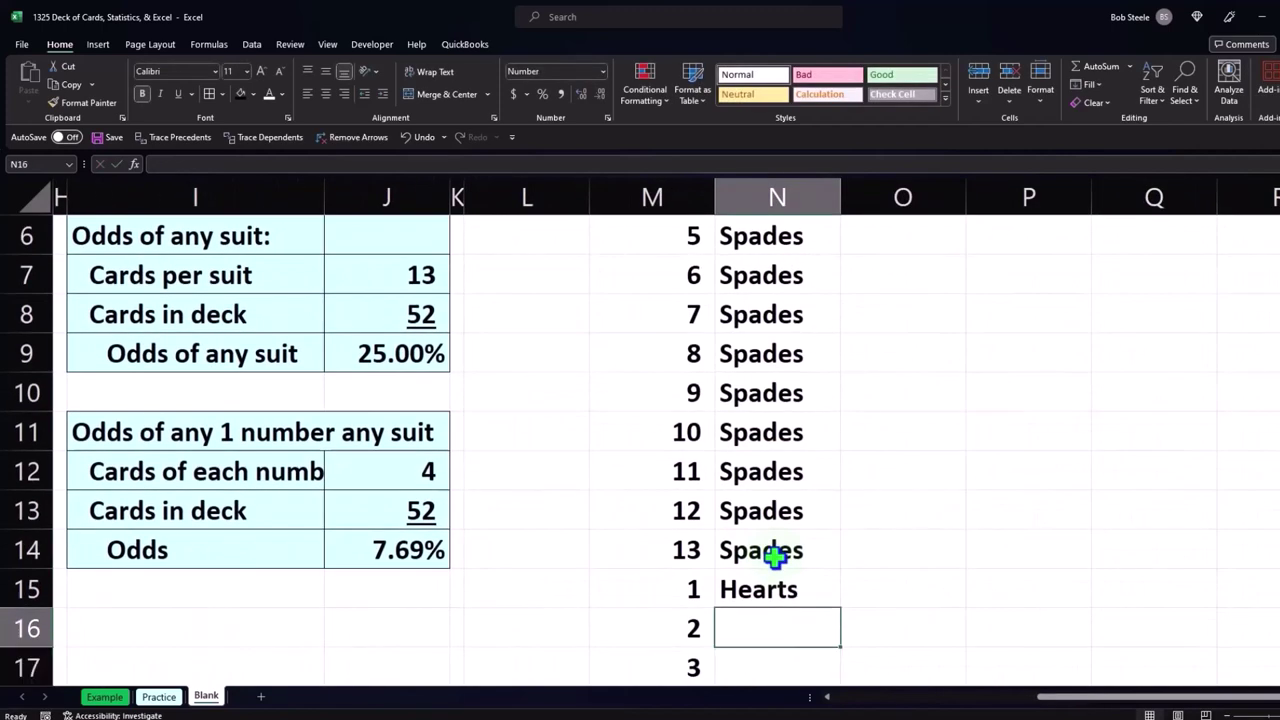
type("=")
key("Up")
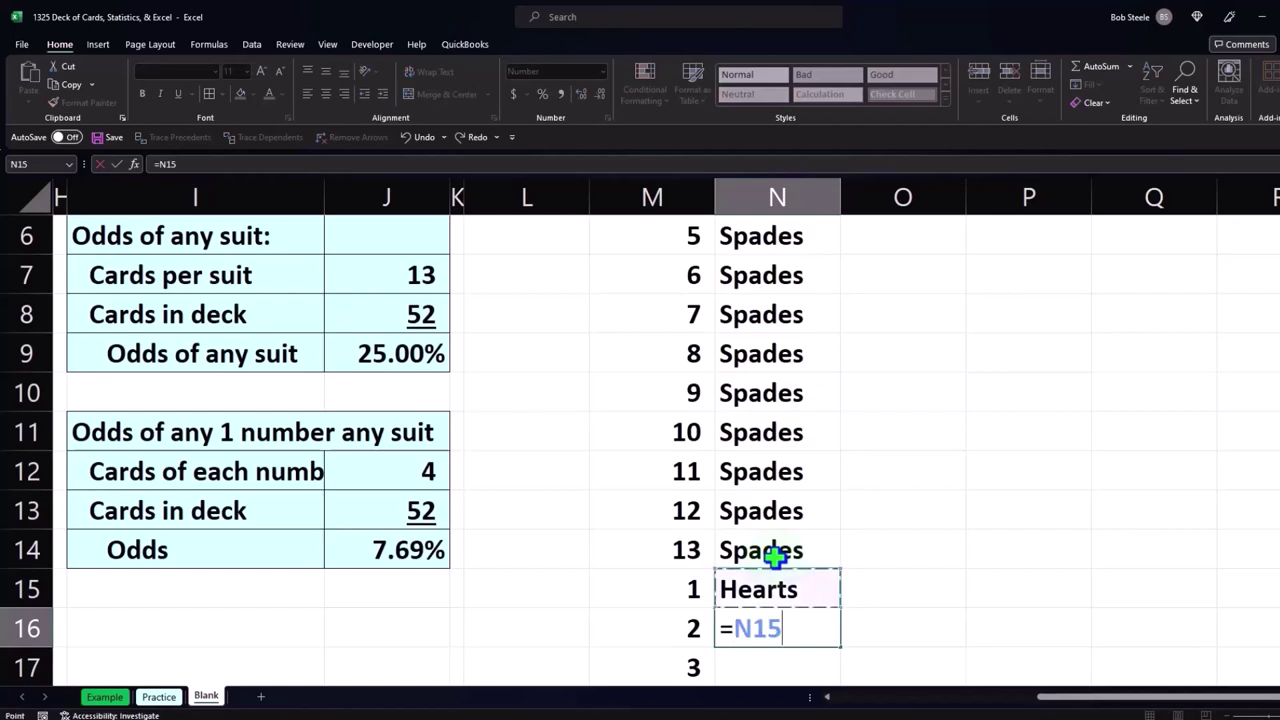
key("Return")
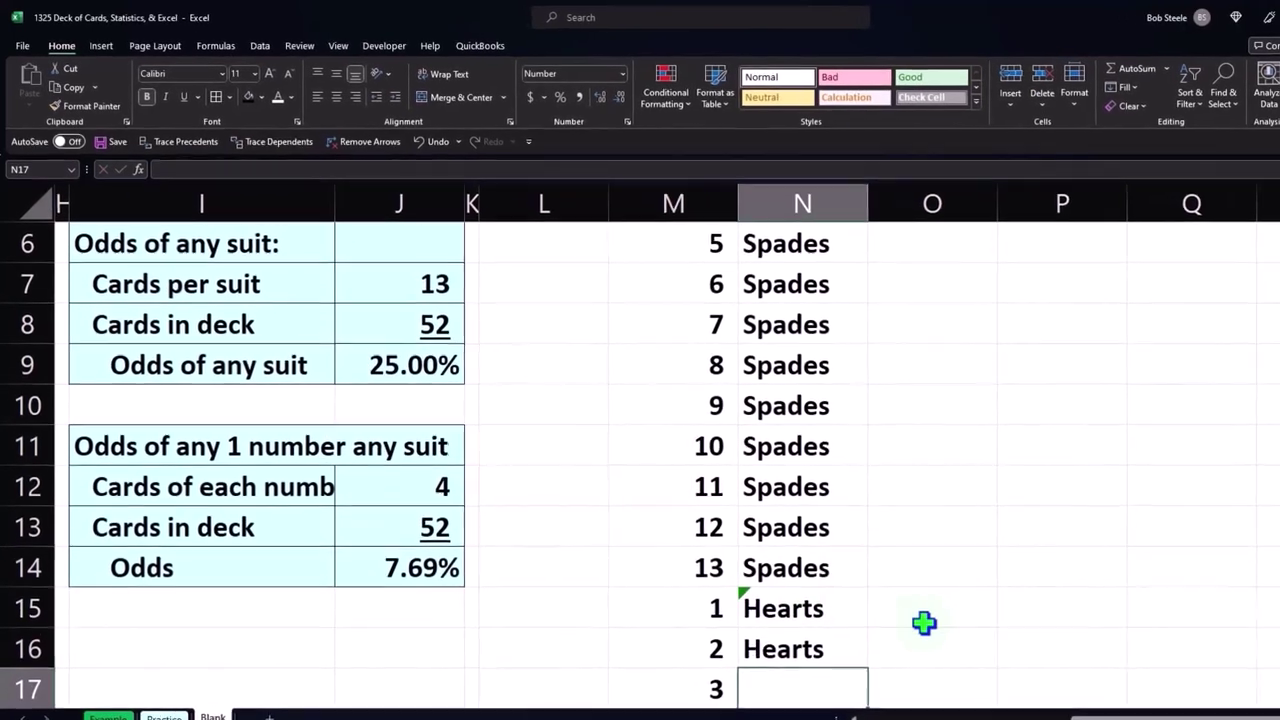
left_click(848, 423)
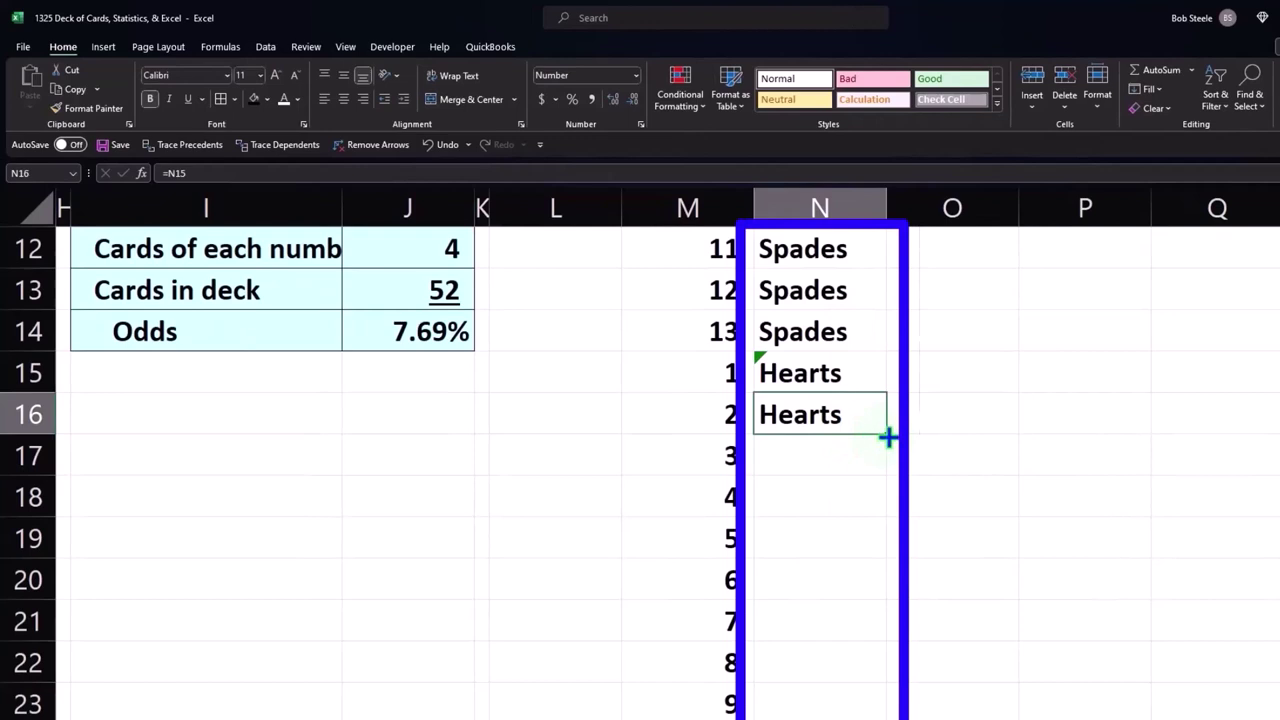
left_click_drag(888, 437, 882, 716)
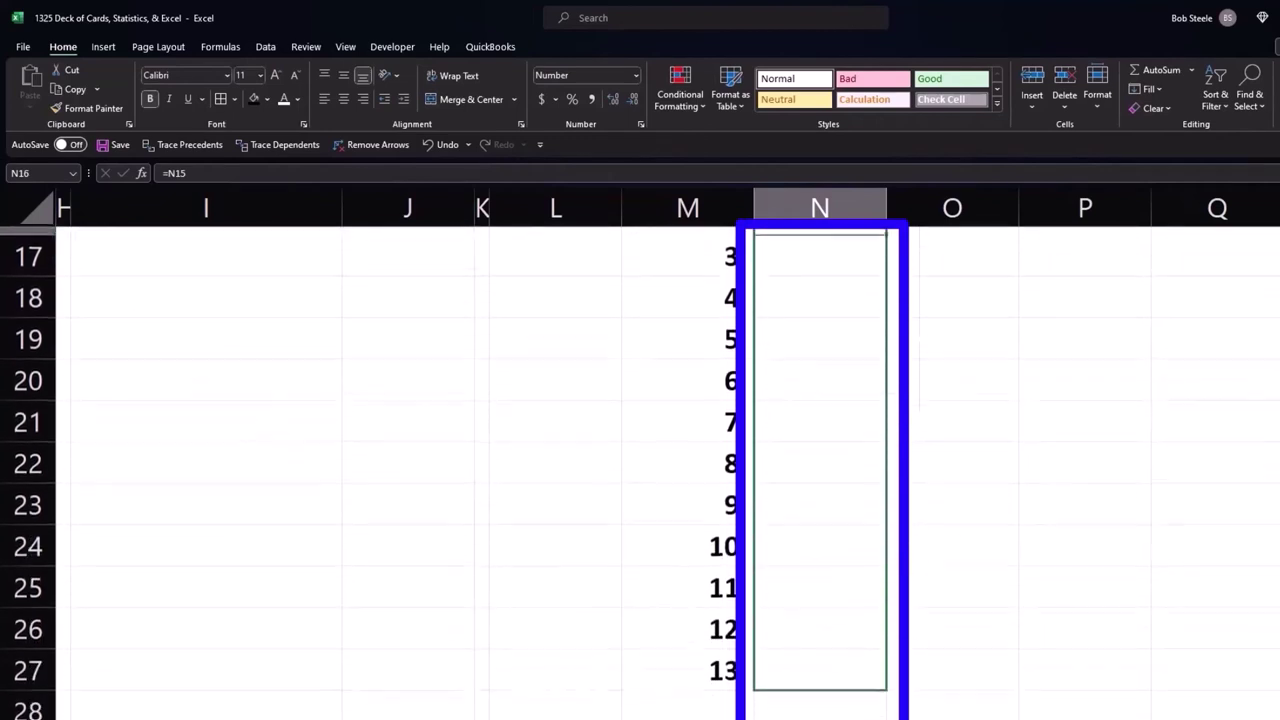
left_click_drag(882, 716, 831, 571)
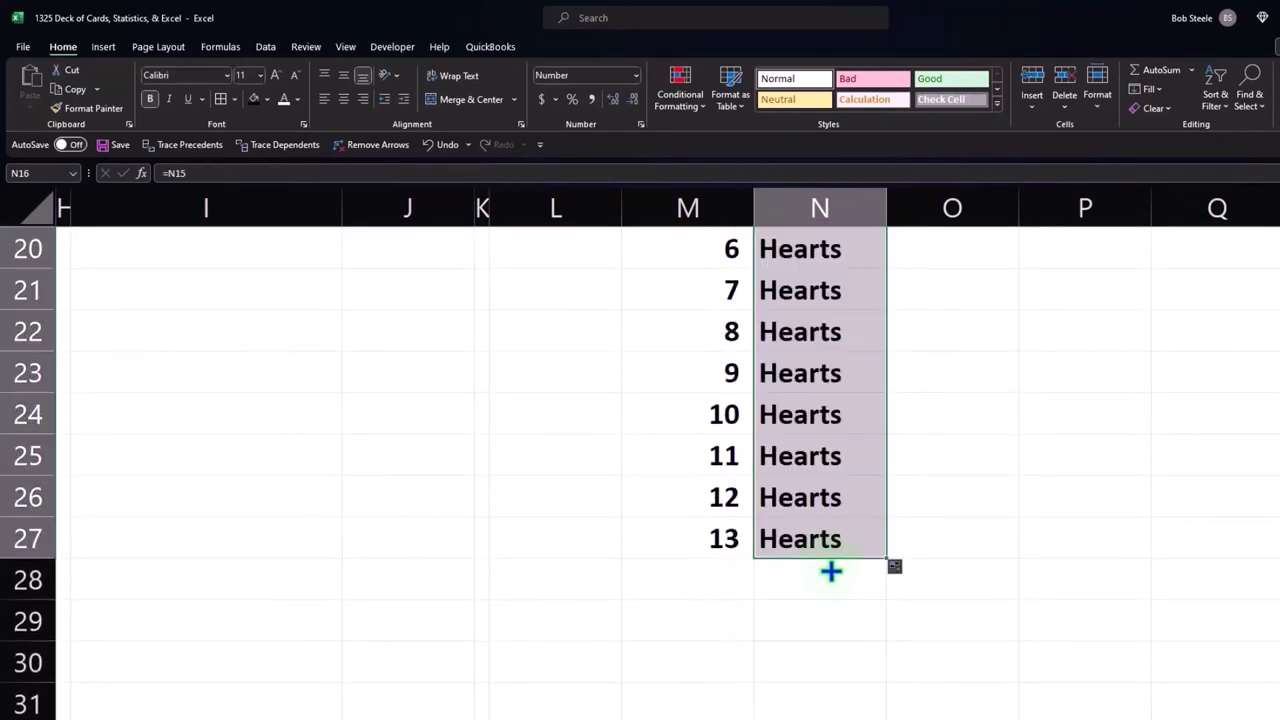
Step: Enter 1 and 2 in M28:M29 and fill the series to 13 at M40
left_click(705, 585)
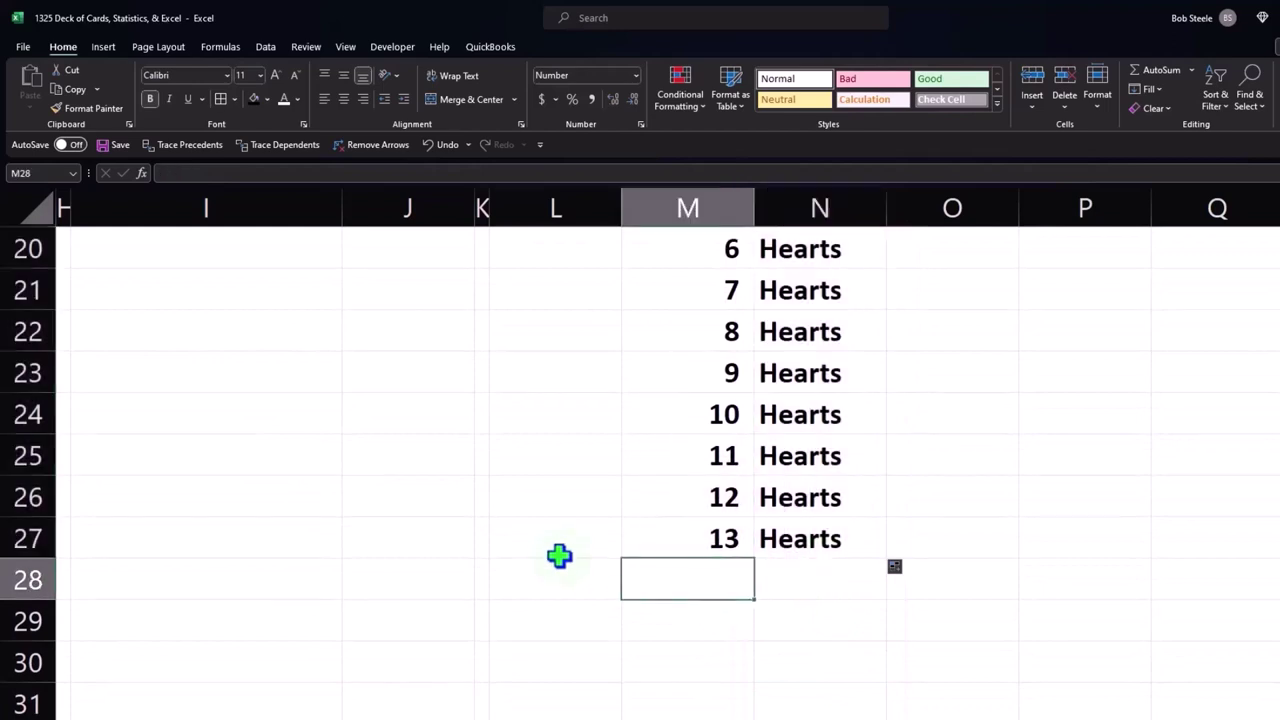
type("1")
key("Return")
type("2")
key("Return")
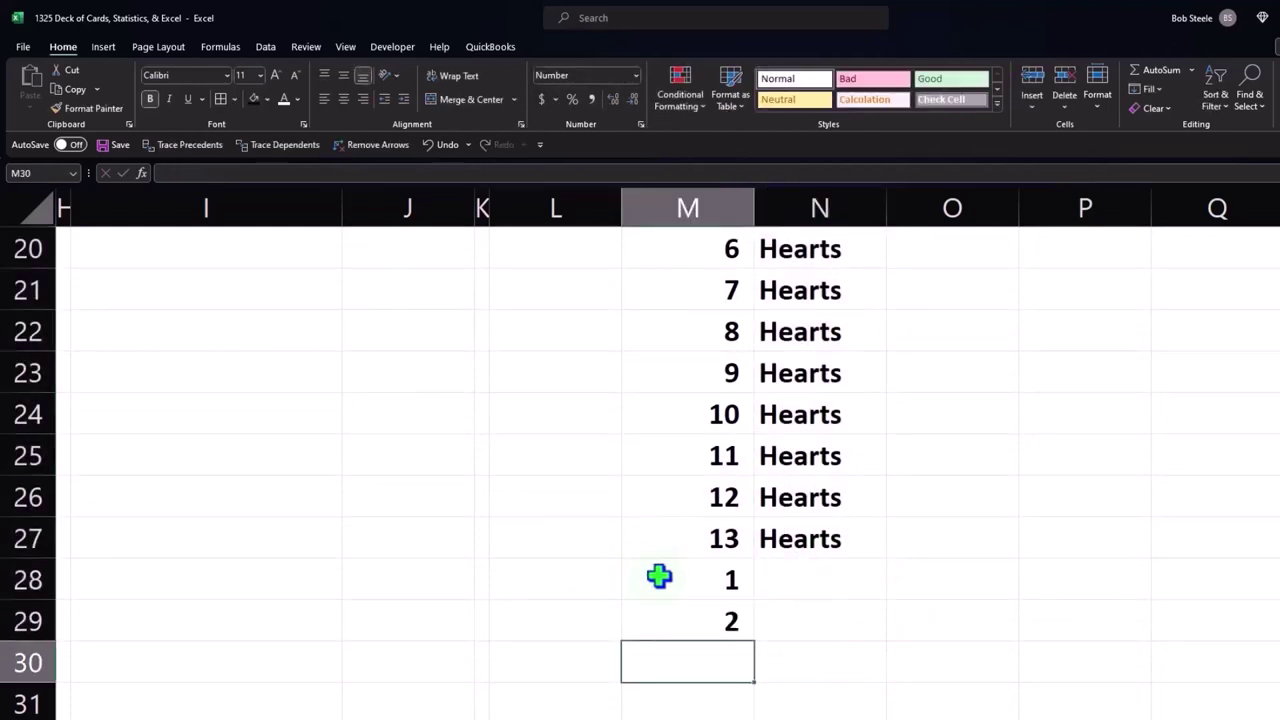
left_click_drag(671, 590, 670, 620)
scroll(650, 560, "down", 2)
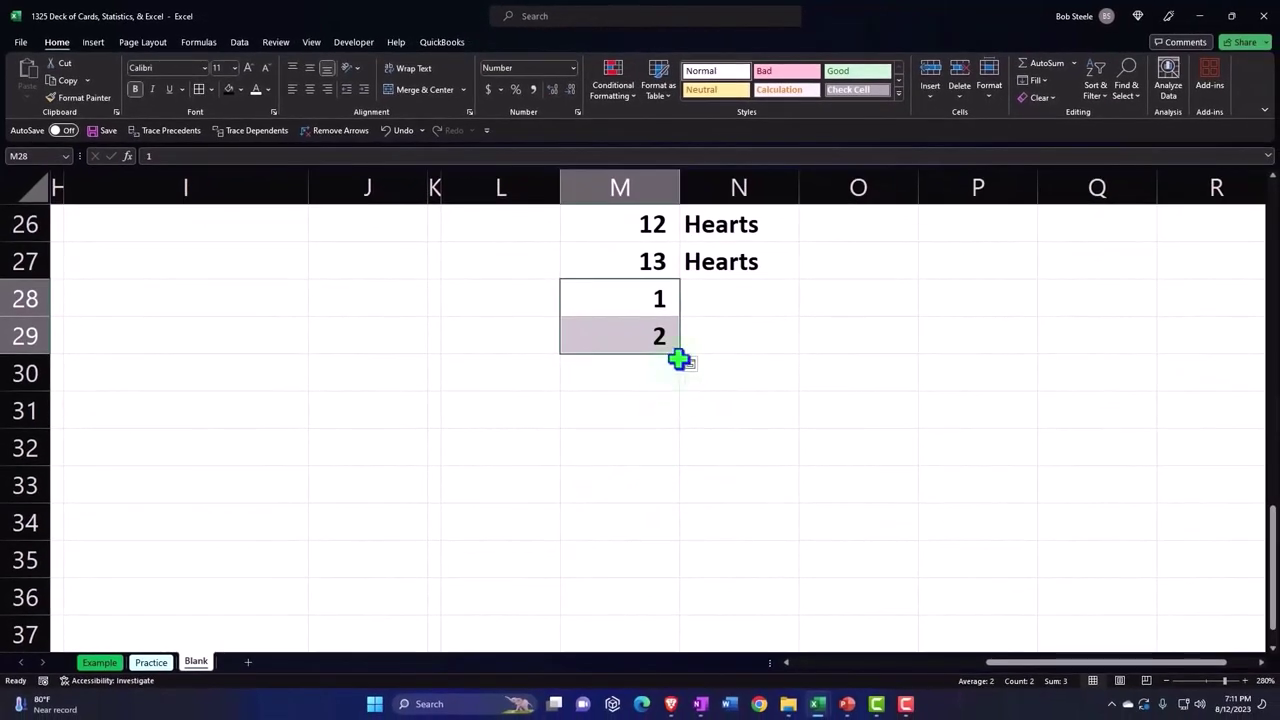
left_click_drag(683, 357, 670, 660)
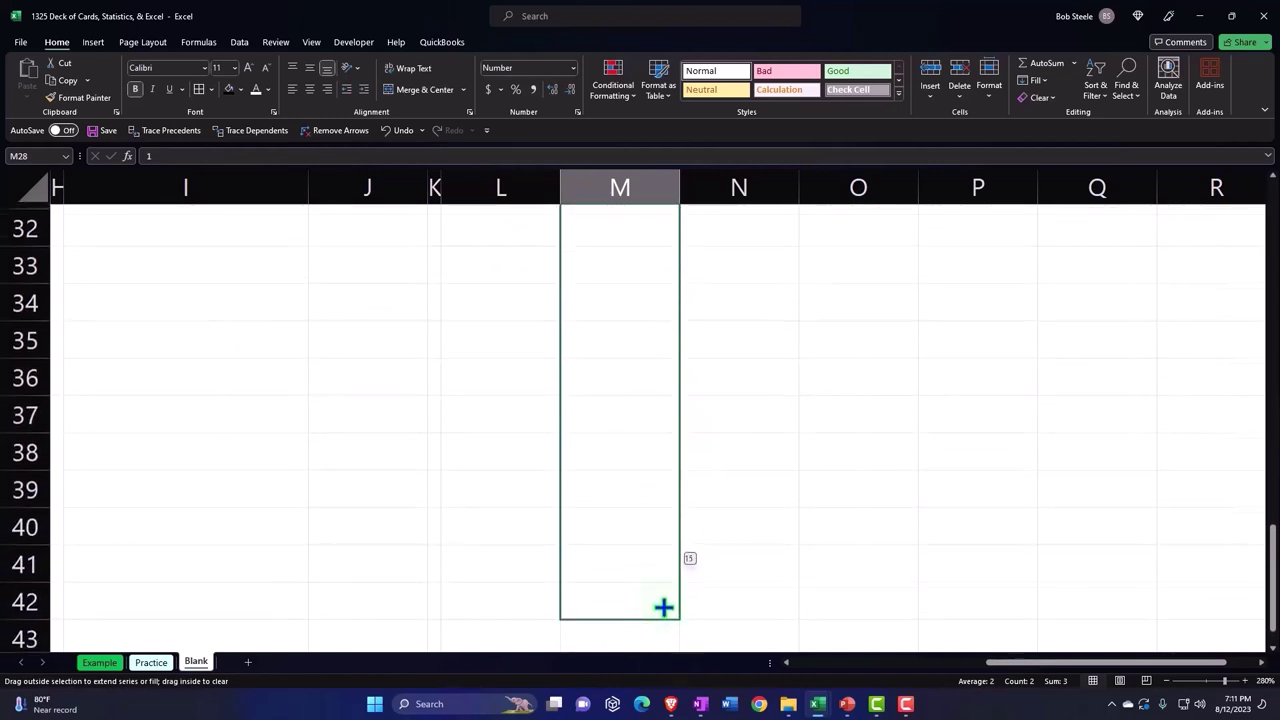
left_click_drag(670, 660, 663, 531)
scroll(737, 511, "up", 3)
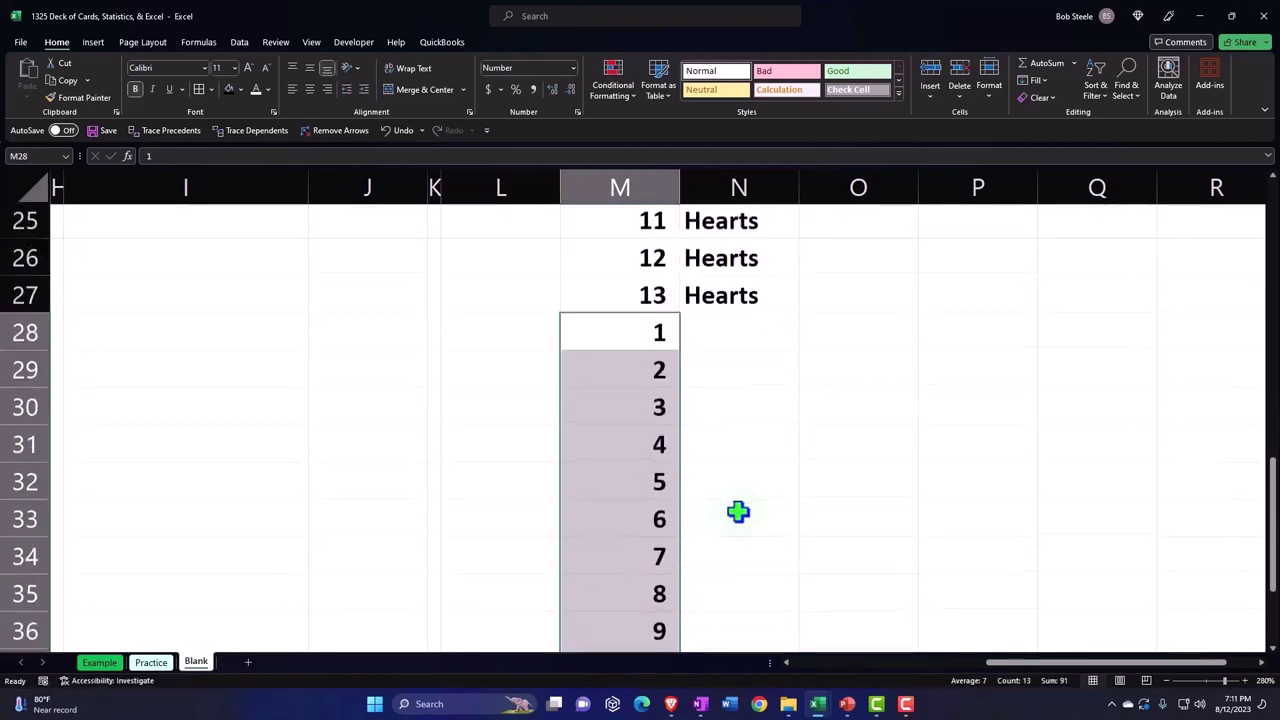
Step: Point N28's formula at the deck table's Diamonds heading
left_click(735, 411)
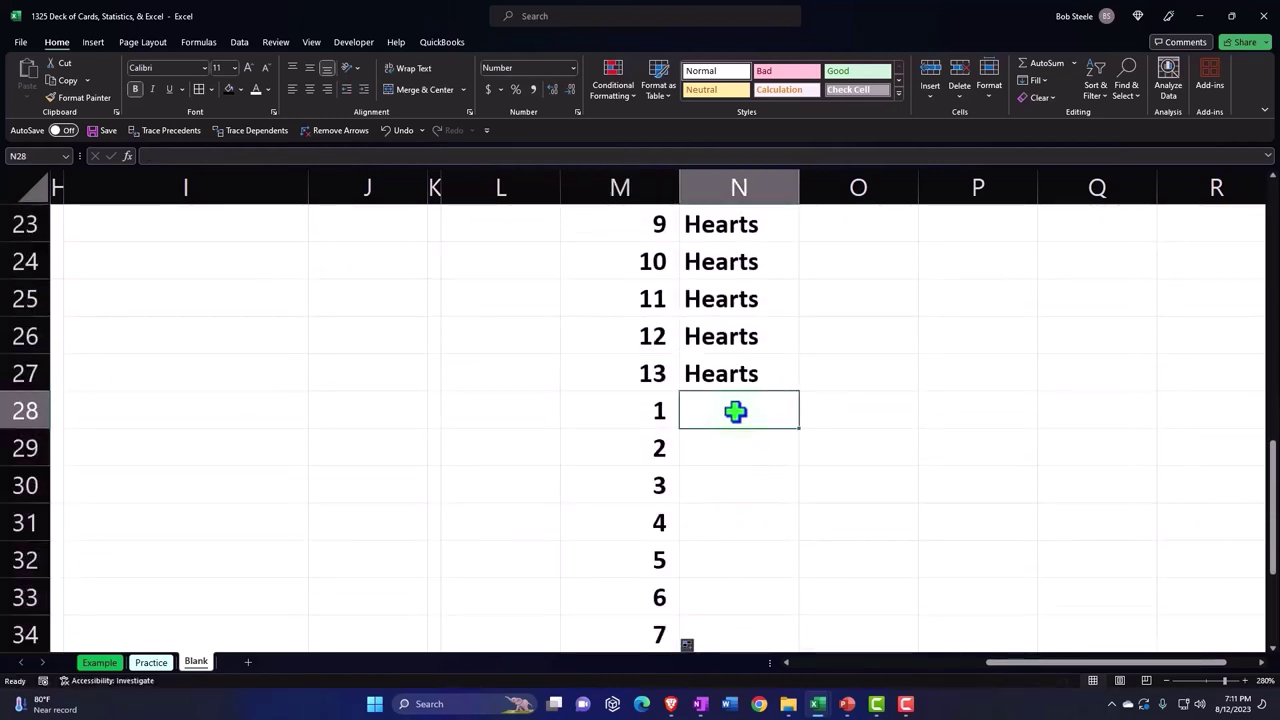
type("=")
key("Left")
key("Left")
key("Left")
key("Left")
key("Left")
key("Left")
key("Left")
key("Up")
key("Up")
key("Up")
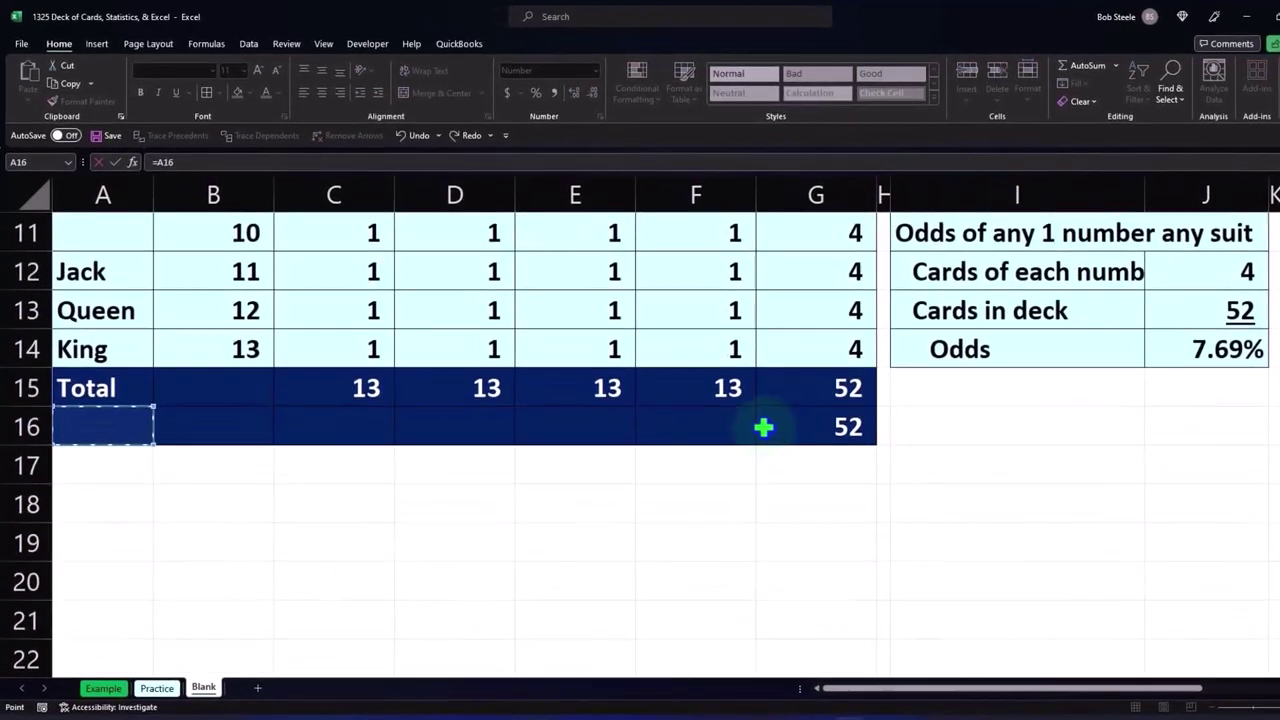
key("Up")
key("Up")
key("Up")
key("Up")
key("Up")
key("Up")
key("Up")
key("Up")
key("Right")
key("Right")
key("Right")
key("Right")
key("Up")
key("Up")
key("Up")
key("Up")
key("Up")
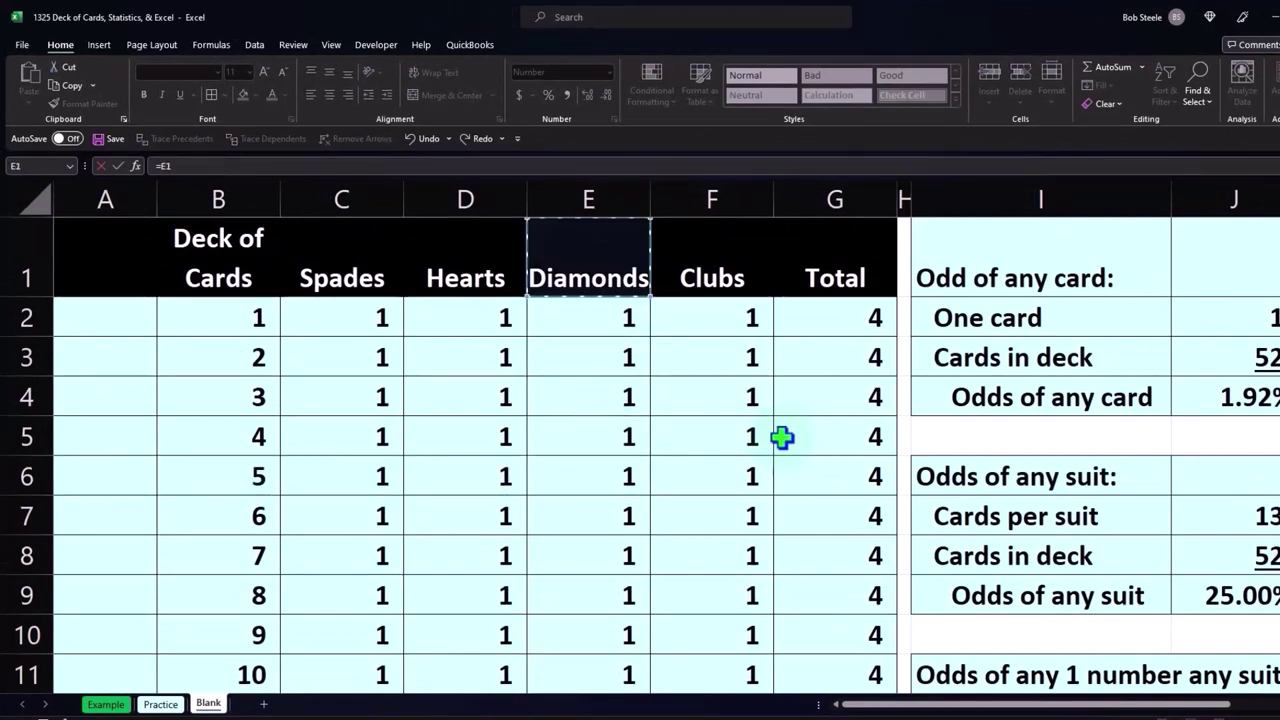
key("Escape")
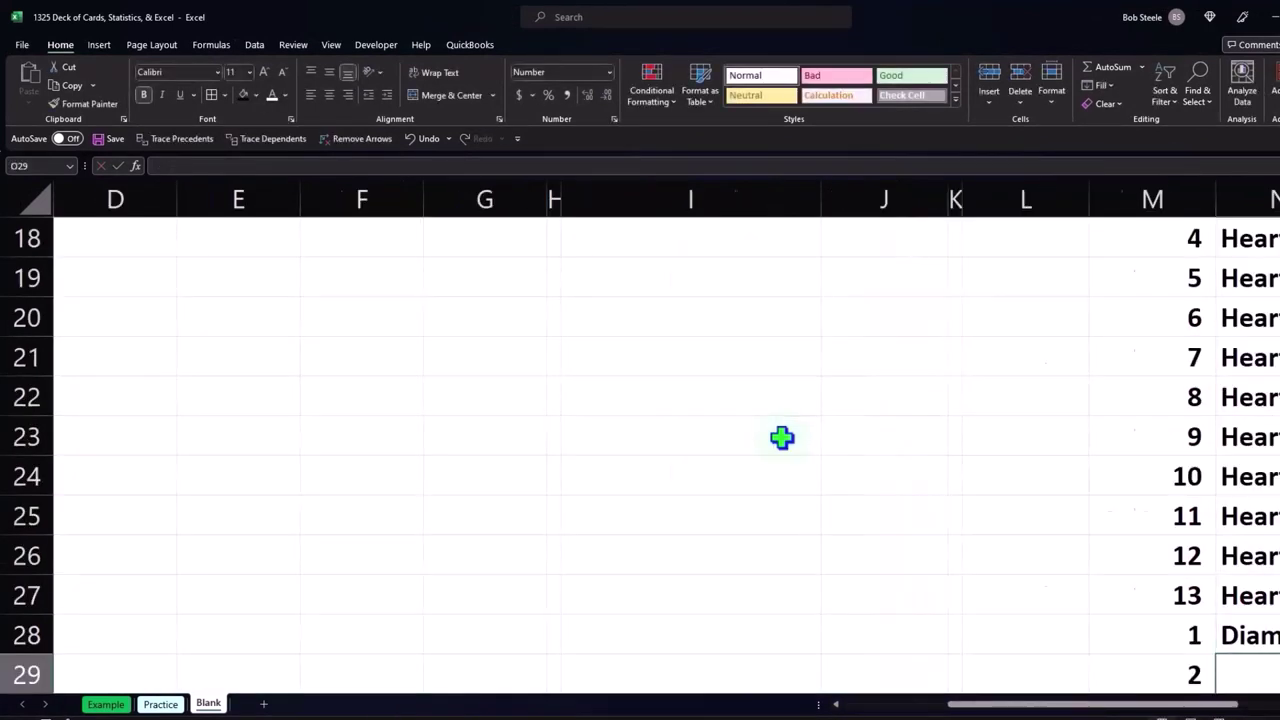
Step: Enter =N28 in N29 and copy Diamonds down to N40
scroll(790, 460, "down", 2)
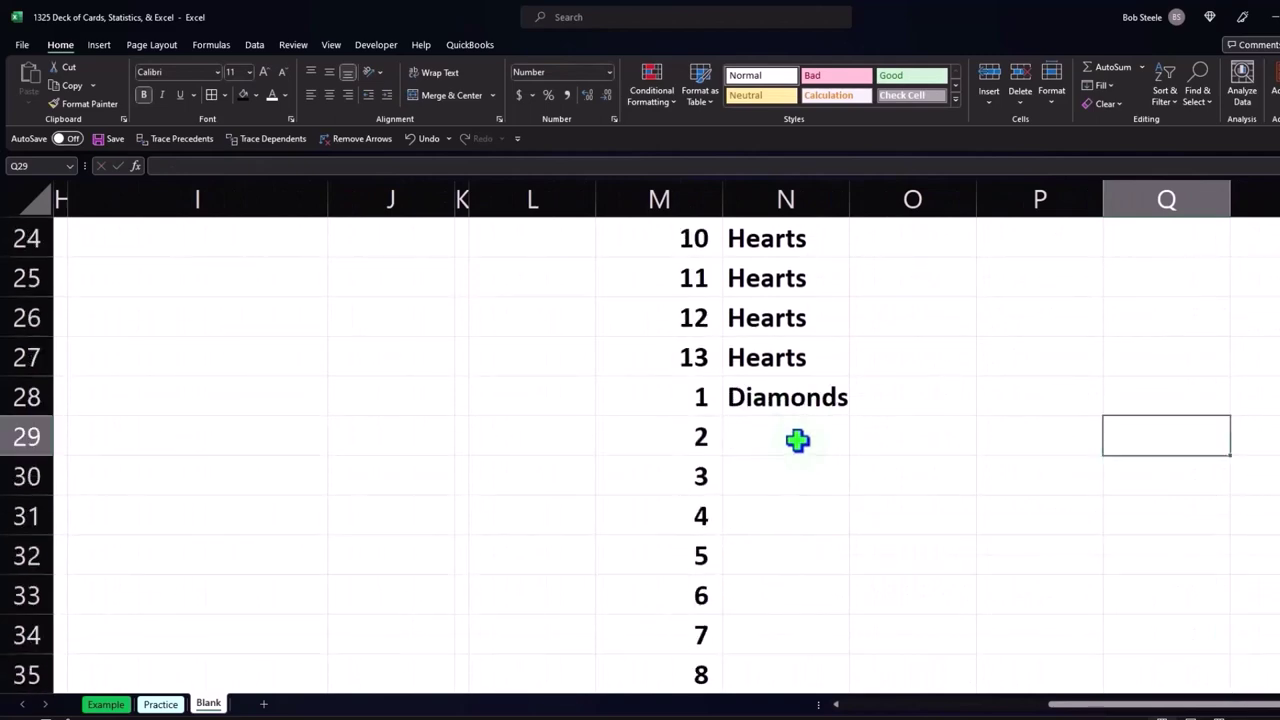
left_click(797, 440)
type("=")
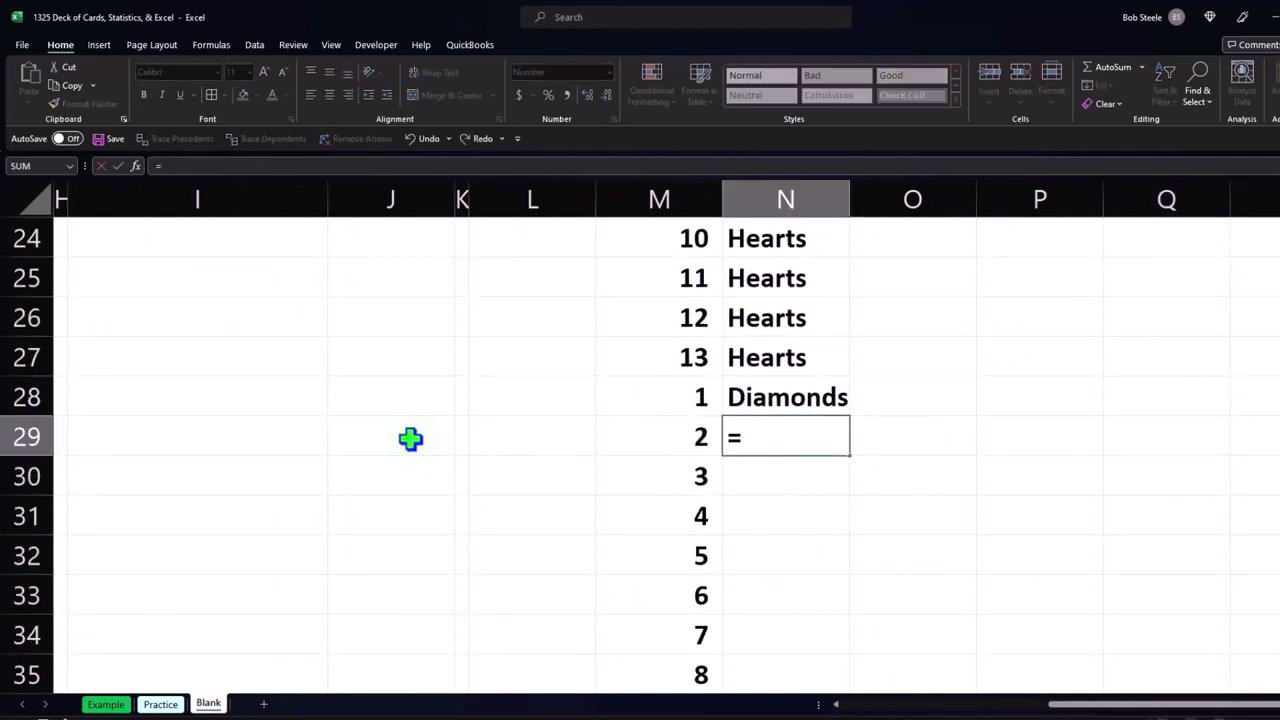
key("Up")
key("Return")
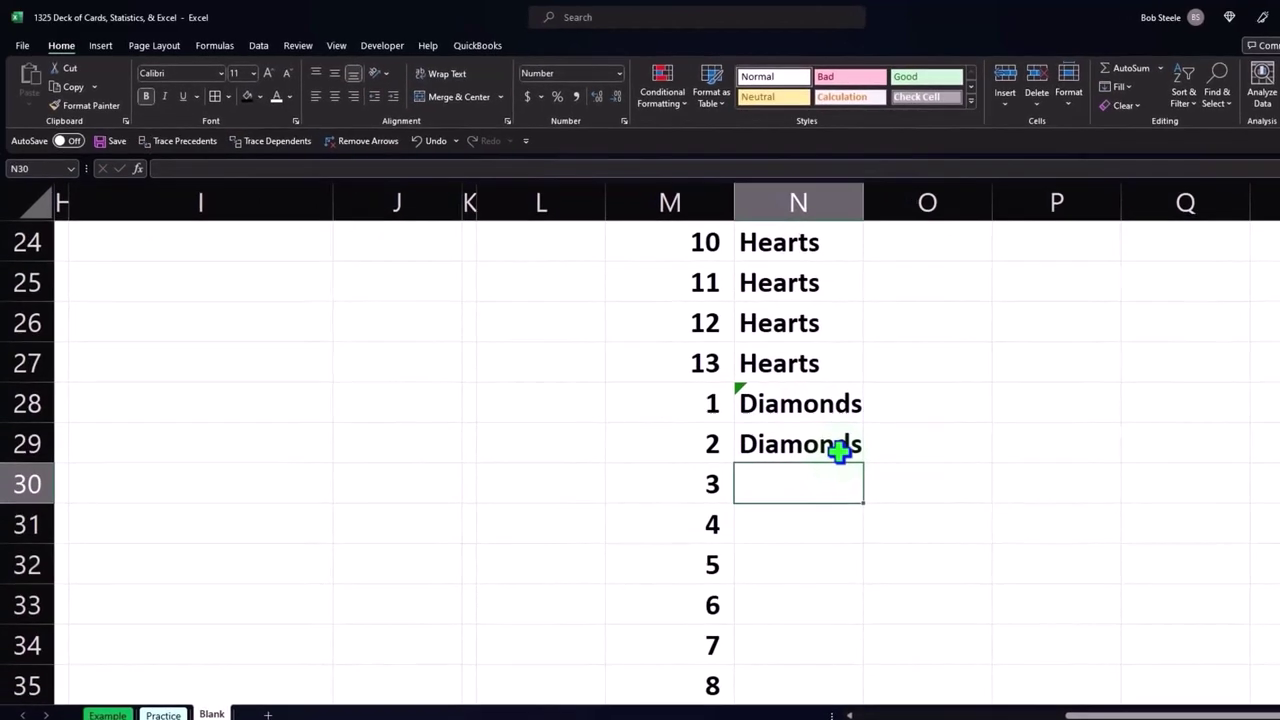
left_click(840, 452)
scroll(860, 420, "down", 1)
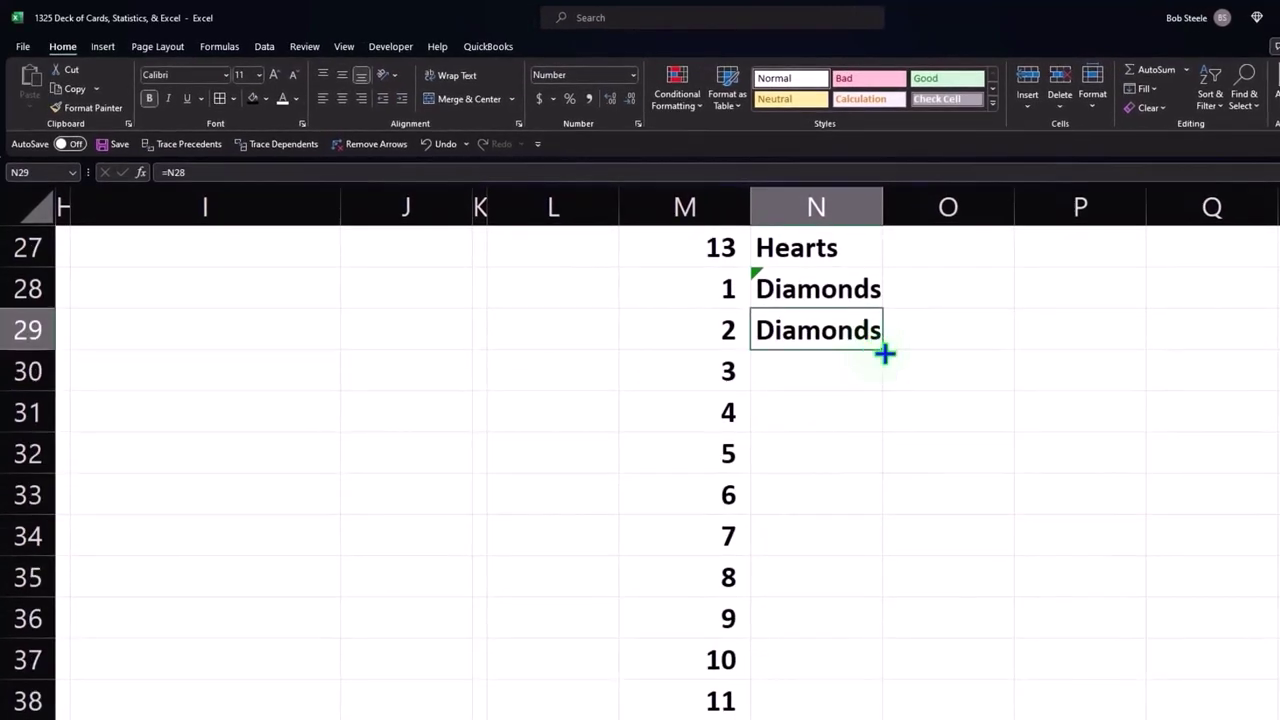
mouse_move(884, 352)
left_mouse_down()
mouse_move(830, 676)
mouse_move(821, 656)
left_mouse_up()
Step: Enter 1 and 2 in M41:M42 and fill the series to 13 at M53
left_click(740, 688)
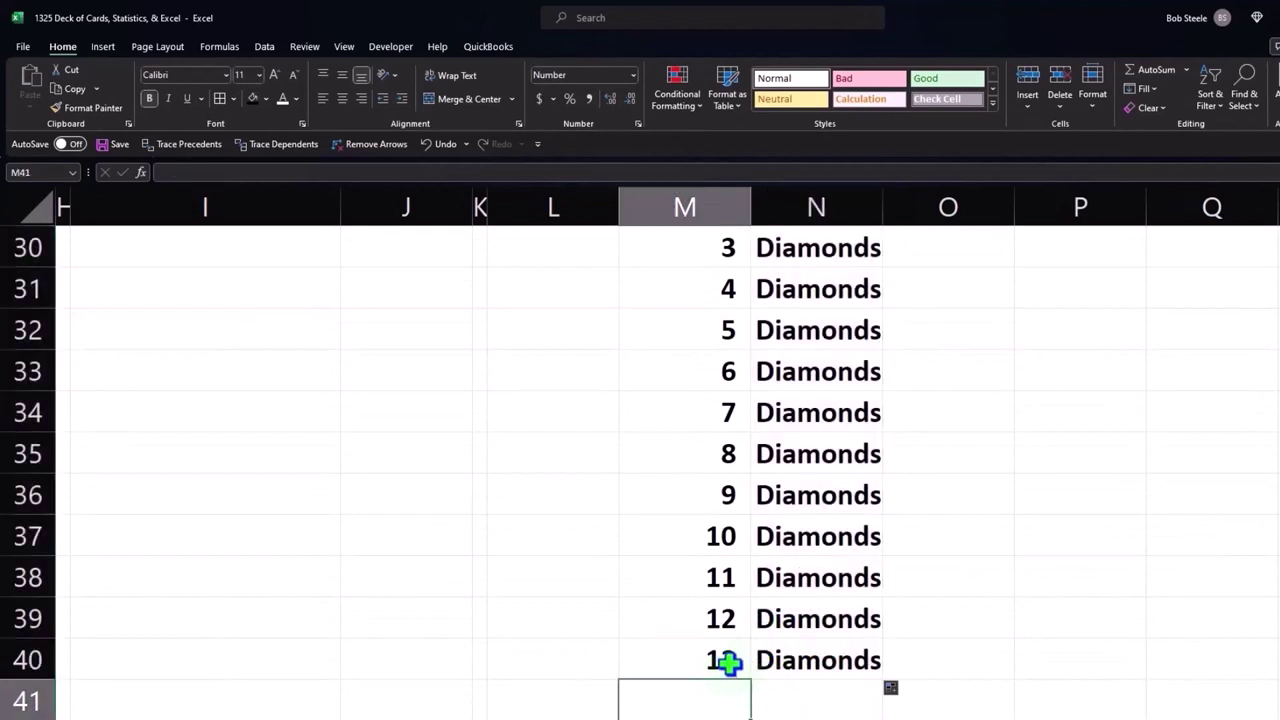
scroll(726, 656, "down", 2)
type("1")
key("Return")
type("2")
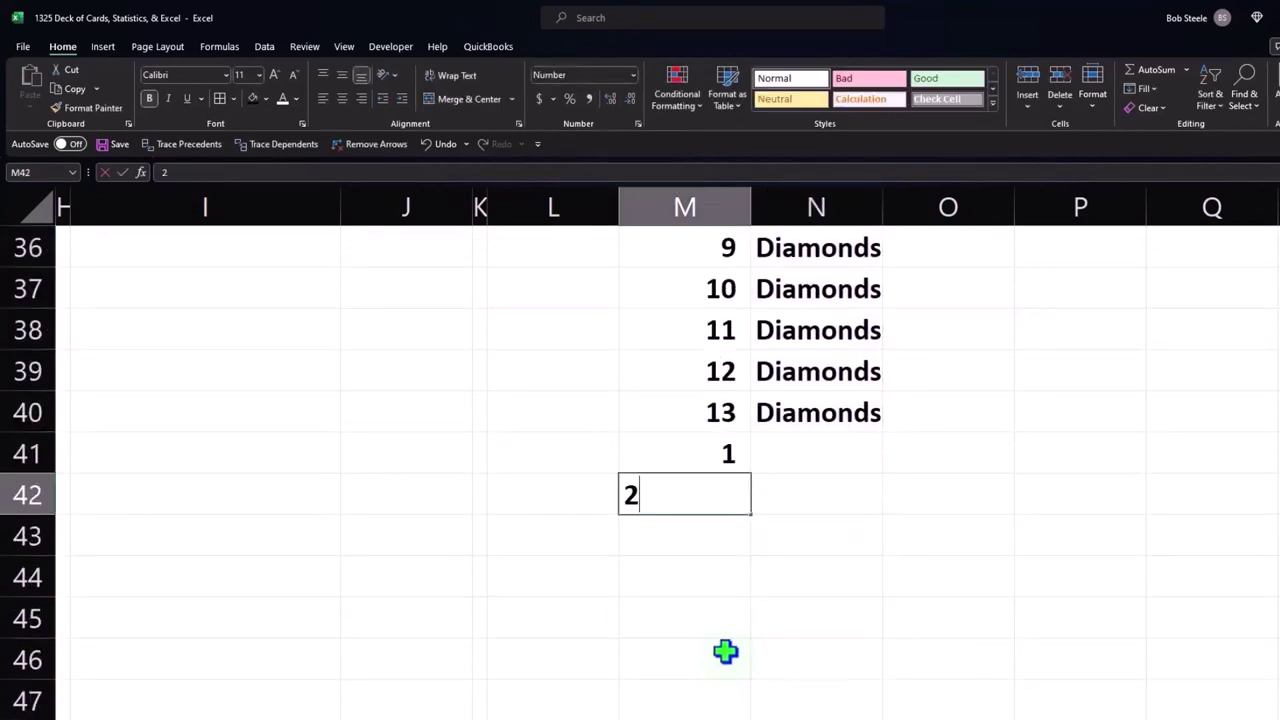
key("Return")
left_click_drag(720, 457, 752, 695)
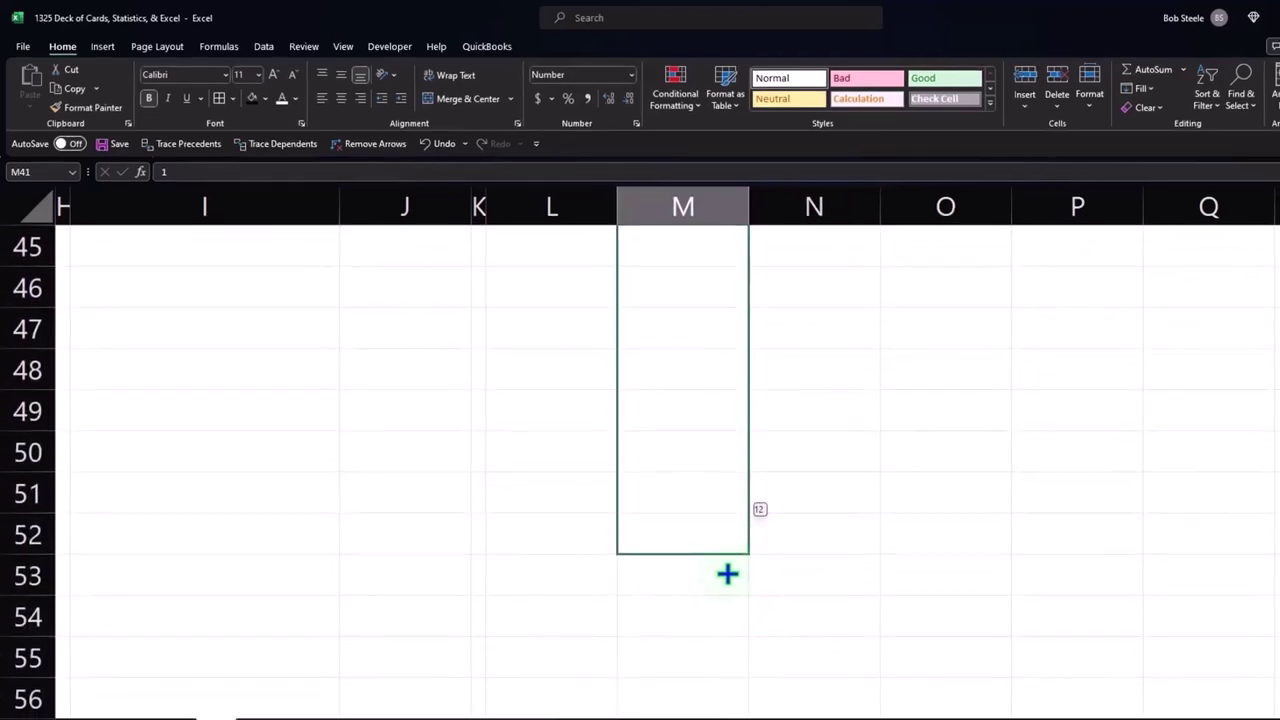
left_click_drag(752, 700, 752, 499)
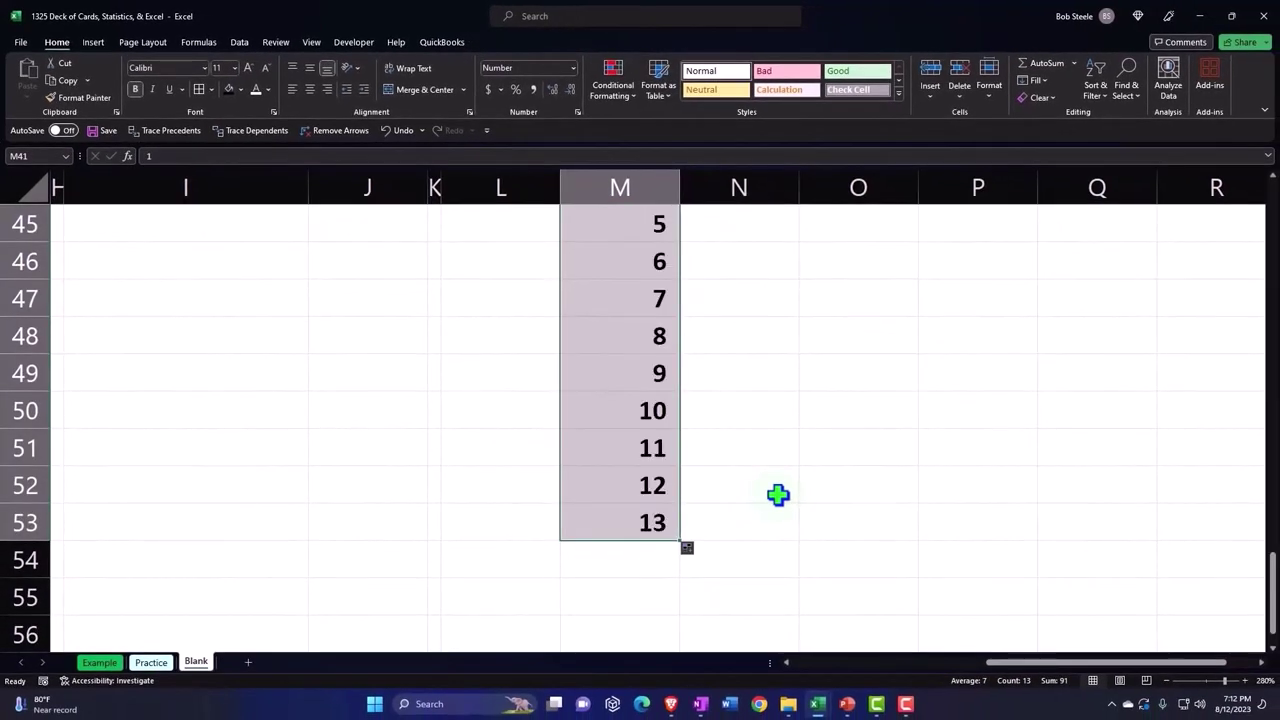
scroll(770, 470, "up", 3)
Step: Enter =F1 in N41 so it shows the Clubs heading
left_click(741, 426)
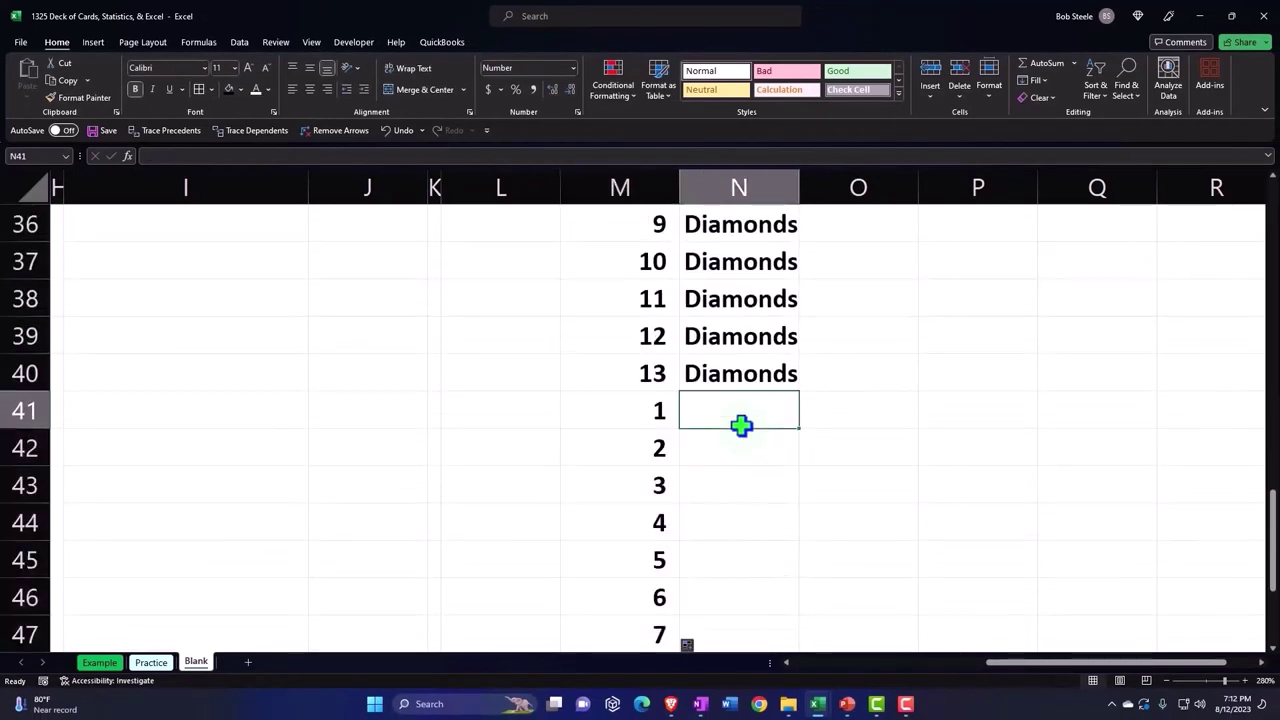
type("=")
key("Left")
key("Left")
key("Left")
key("Left")
key("Left")
key("Left")
key("Left")
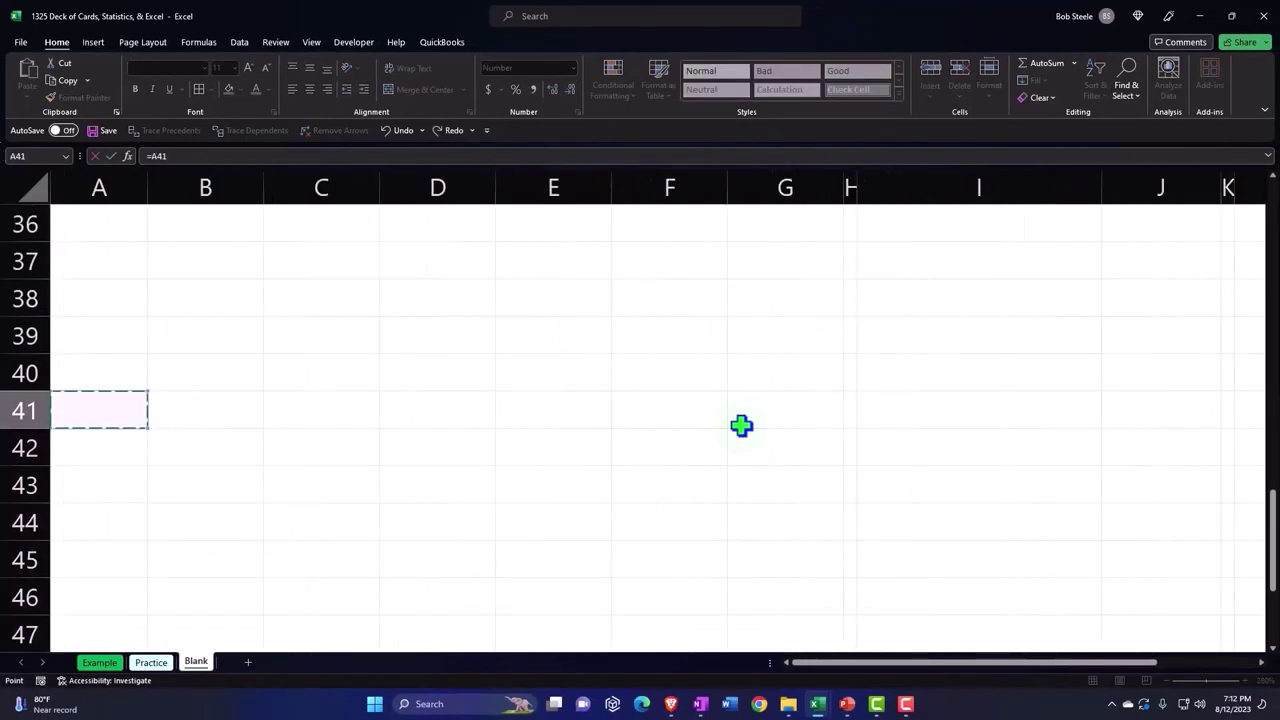
key("Up")
key("Up")
key("Up")
key("Up")
key("Up")
key("Up")
key("Right")
key("Right")
key("Right")
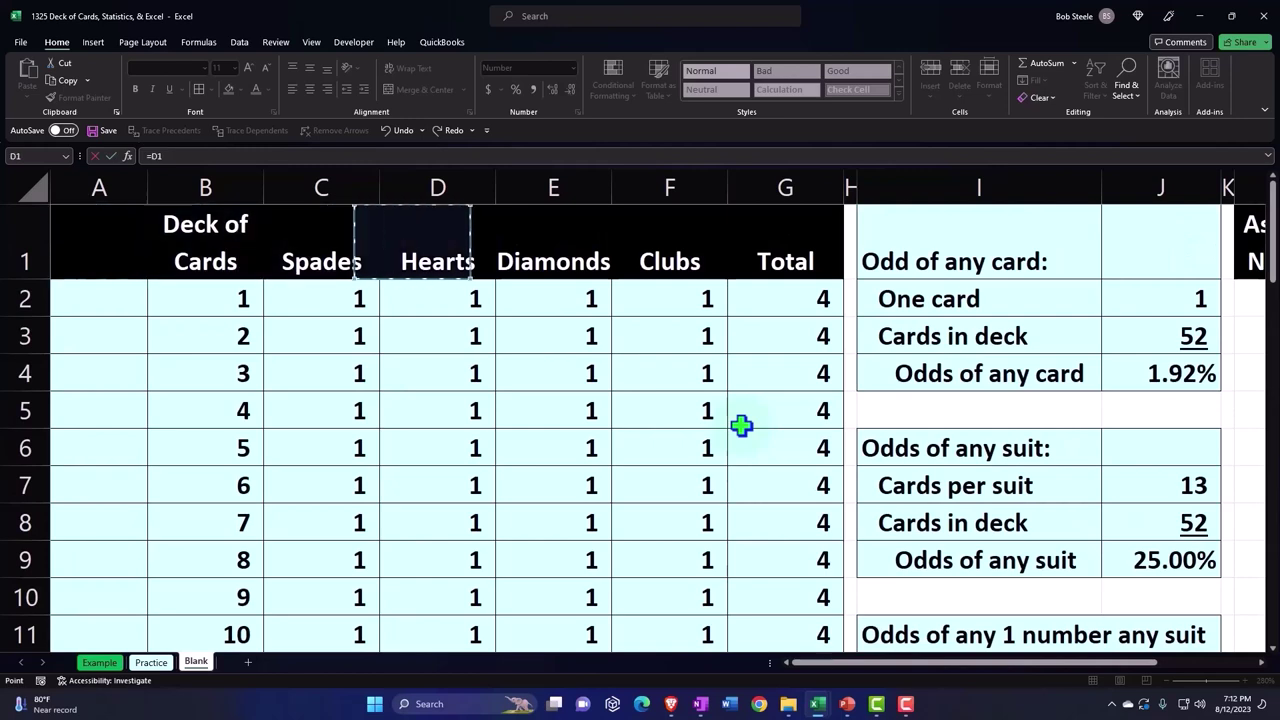
key("Right")
key("Right")
key("Return")
key("Right")
key("Right")
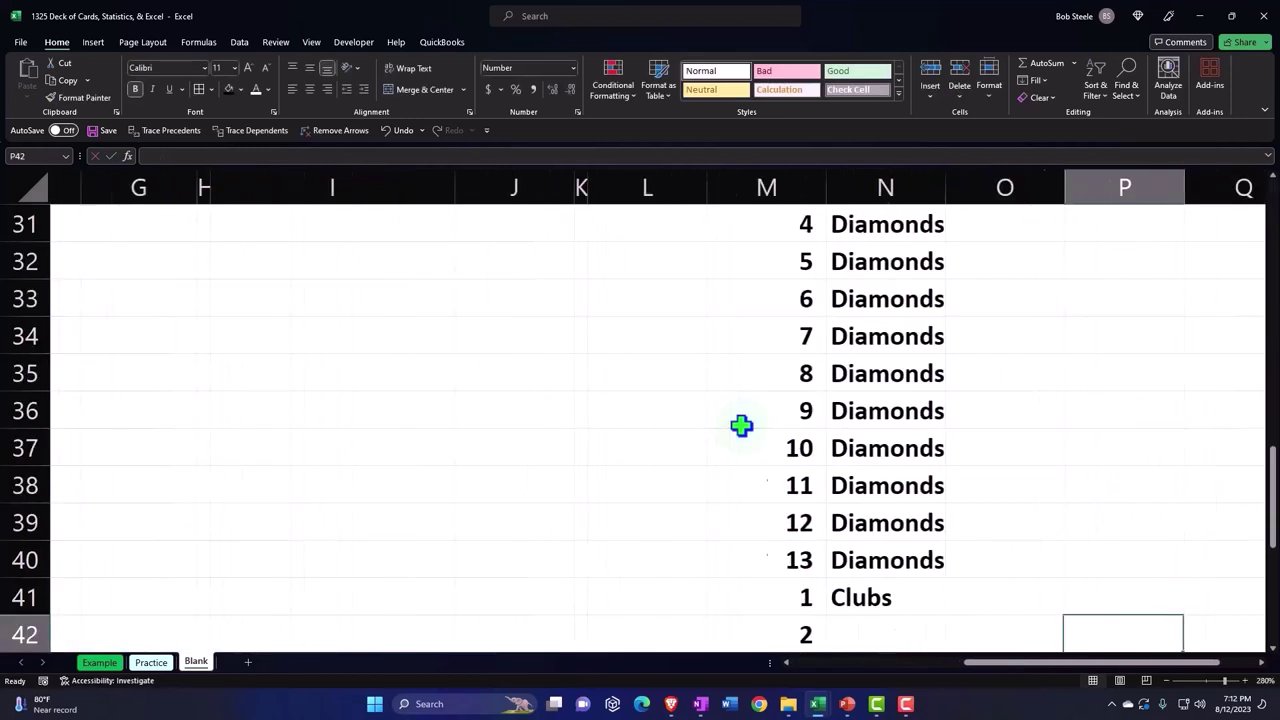
key("Right")
key("Right")
key("Left")
key("Left")
key("Down")
key("Down")
key("Down")
key("Left")
key("Left")
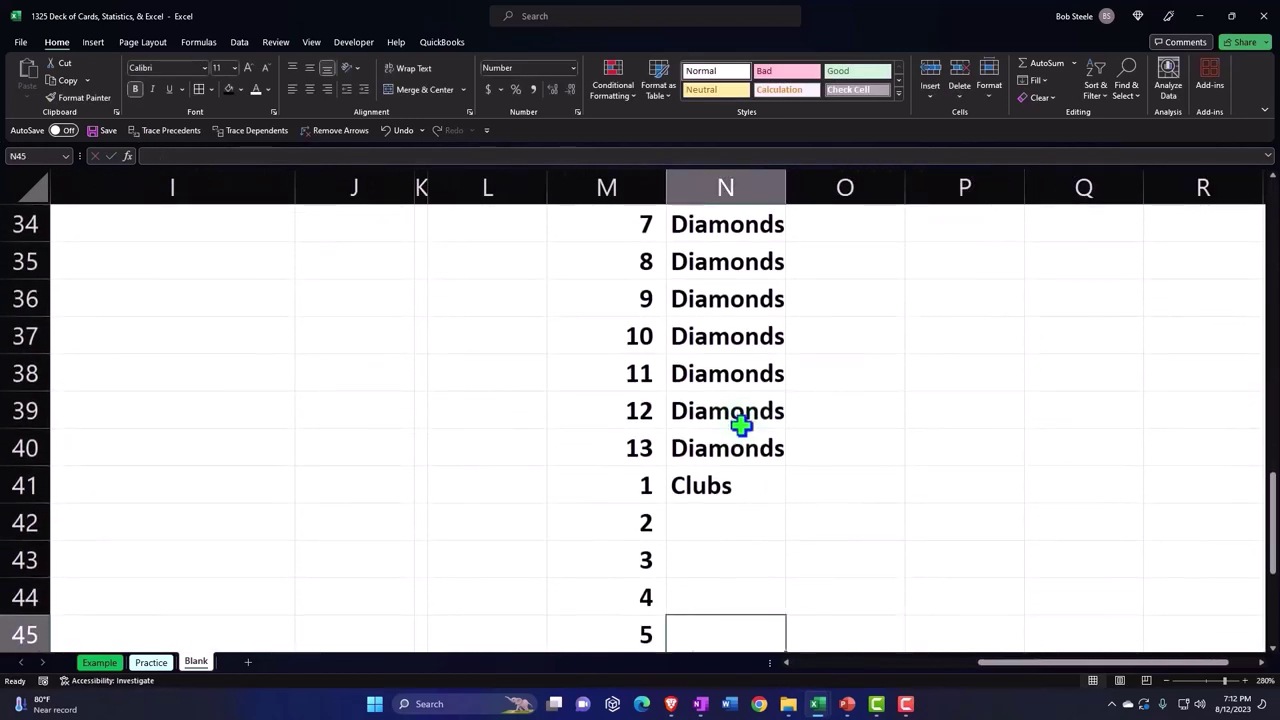
key("Up")
key("Up")
key("Up")
Step: Enter =N41 in N42 and copy Clubs down to N53
type("=")
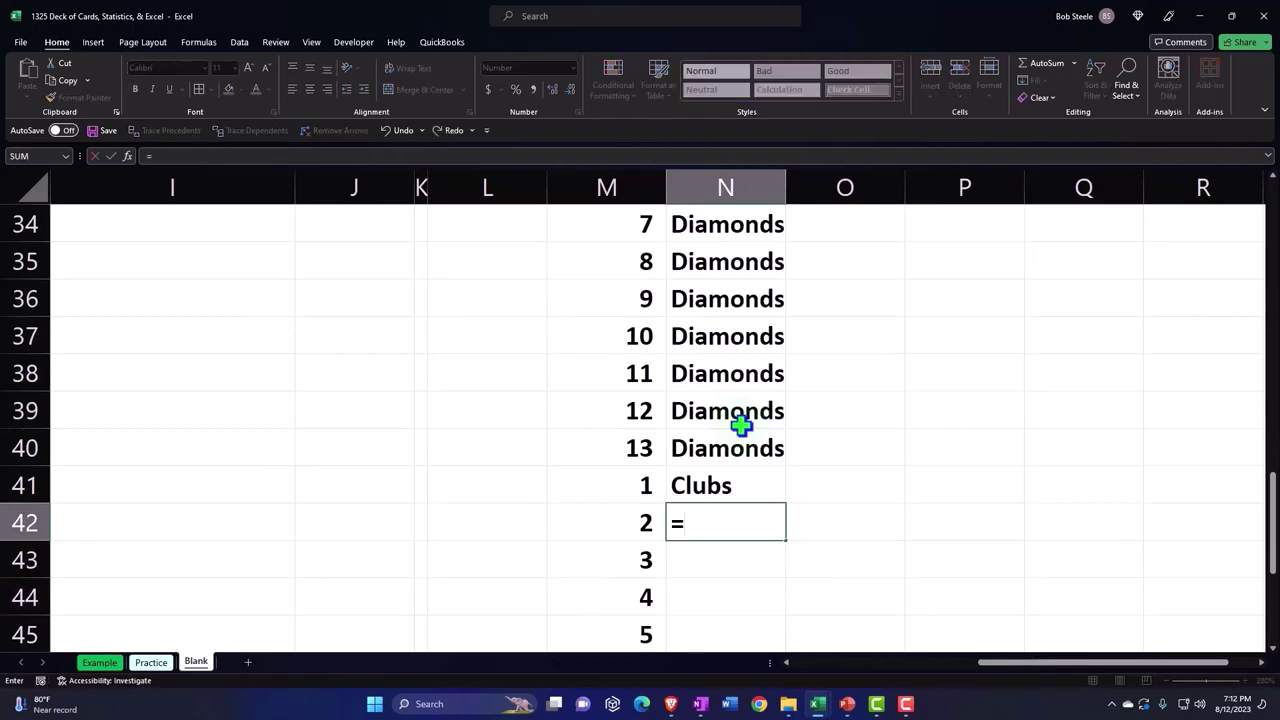
key("Up")
key("Return")
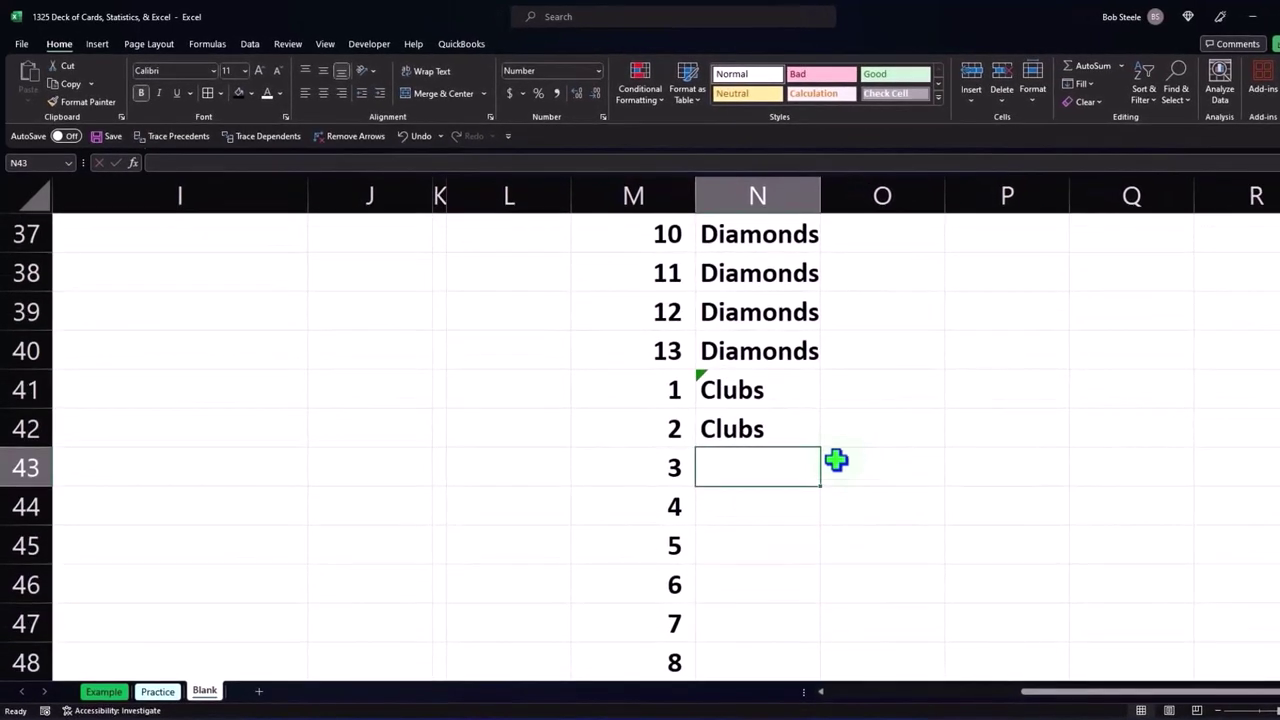
left_click(814, 443)
mouse_move(822, 450)
left_mouse_down()
mouse_move(807, 698)
mouse_move(784, 611)
mouse_move(784, 630)
left_mouse_up()
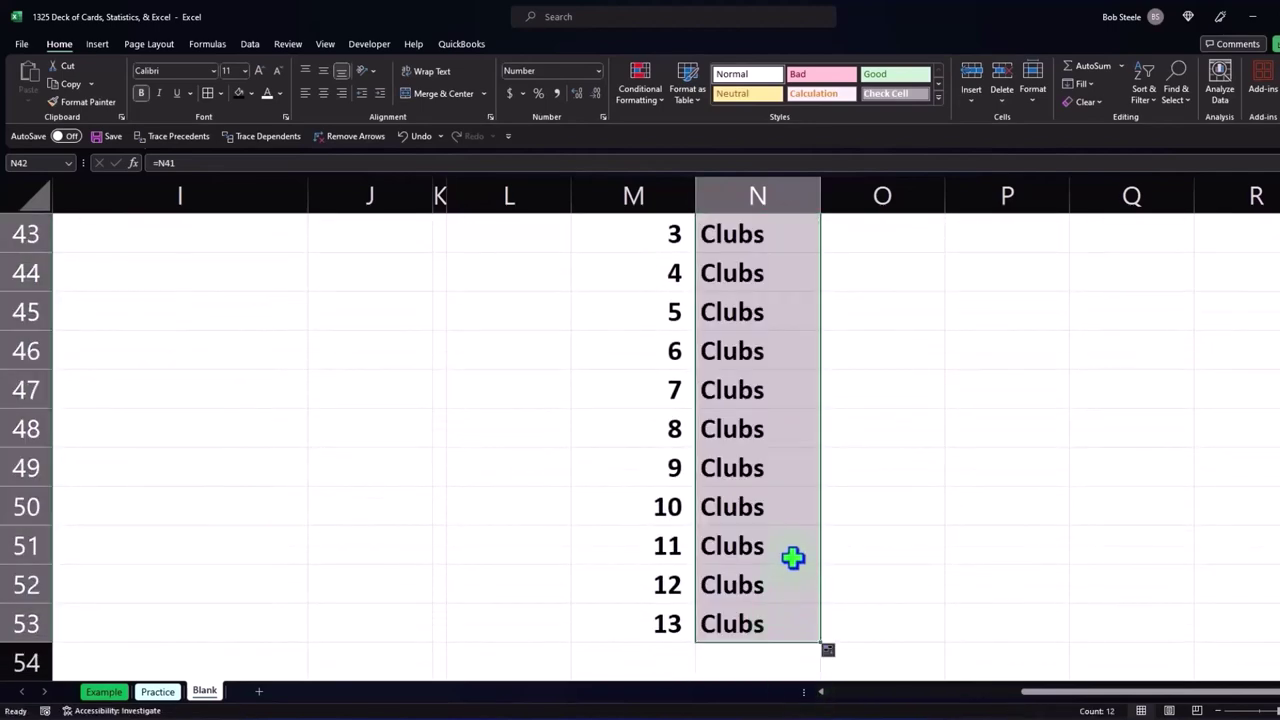
scroll(791, 555, "up", 7)
scroll(791, 555, "up", 7)
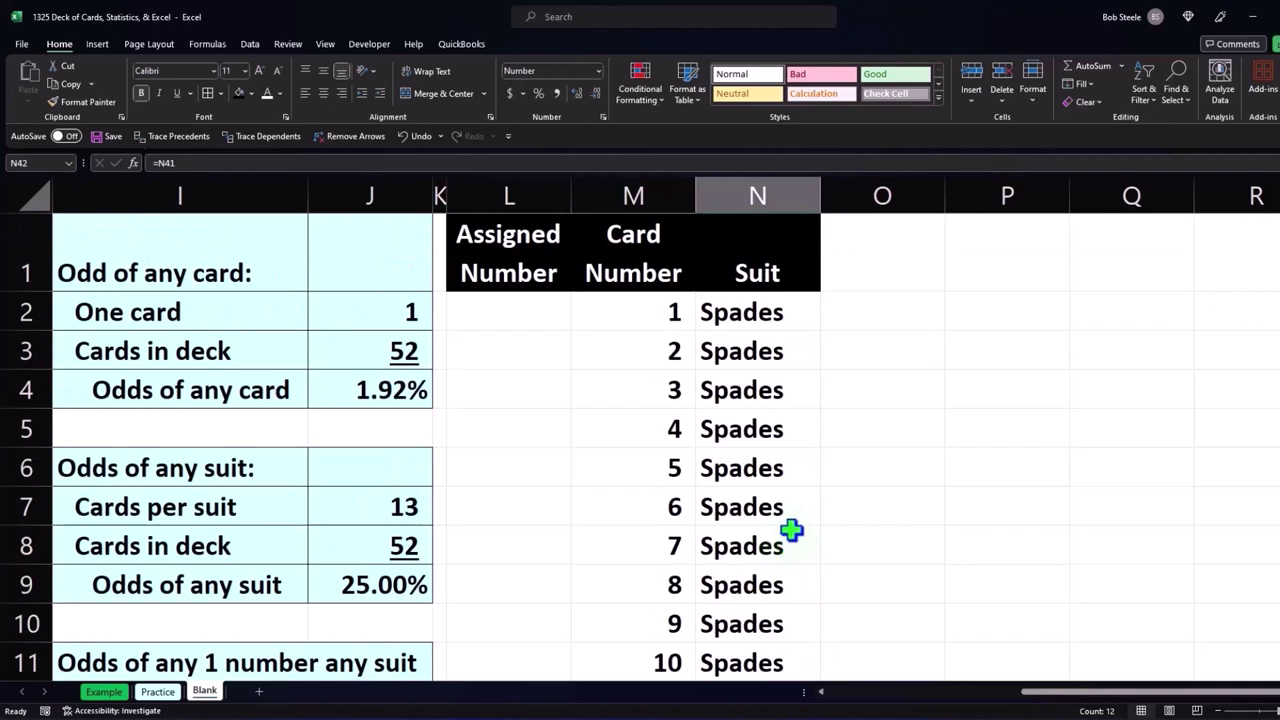
Step: Enter 1 and 2 in L2:L3 and fill the series to 52 at L53
left_click(540, 323)
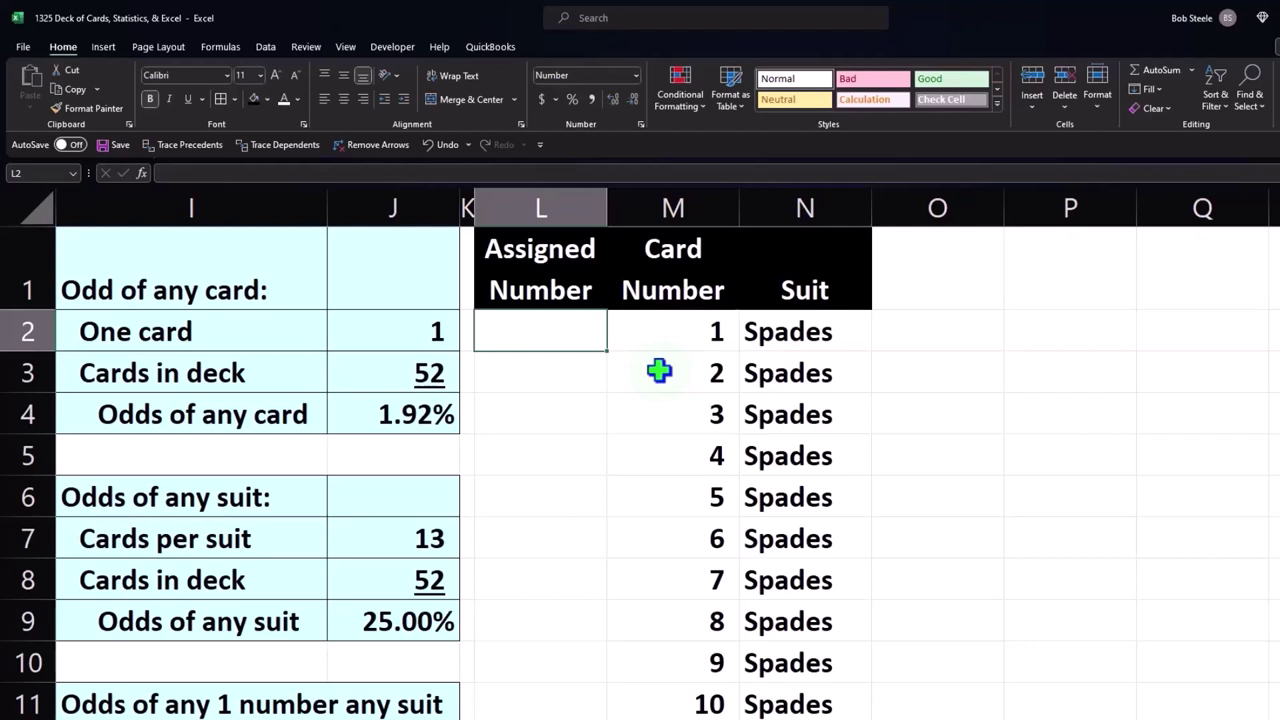
type("1")
key("Return")
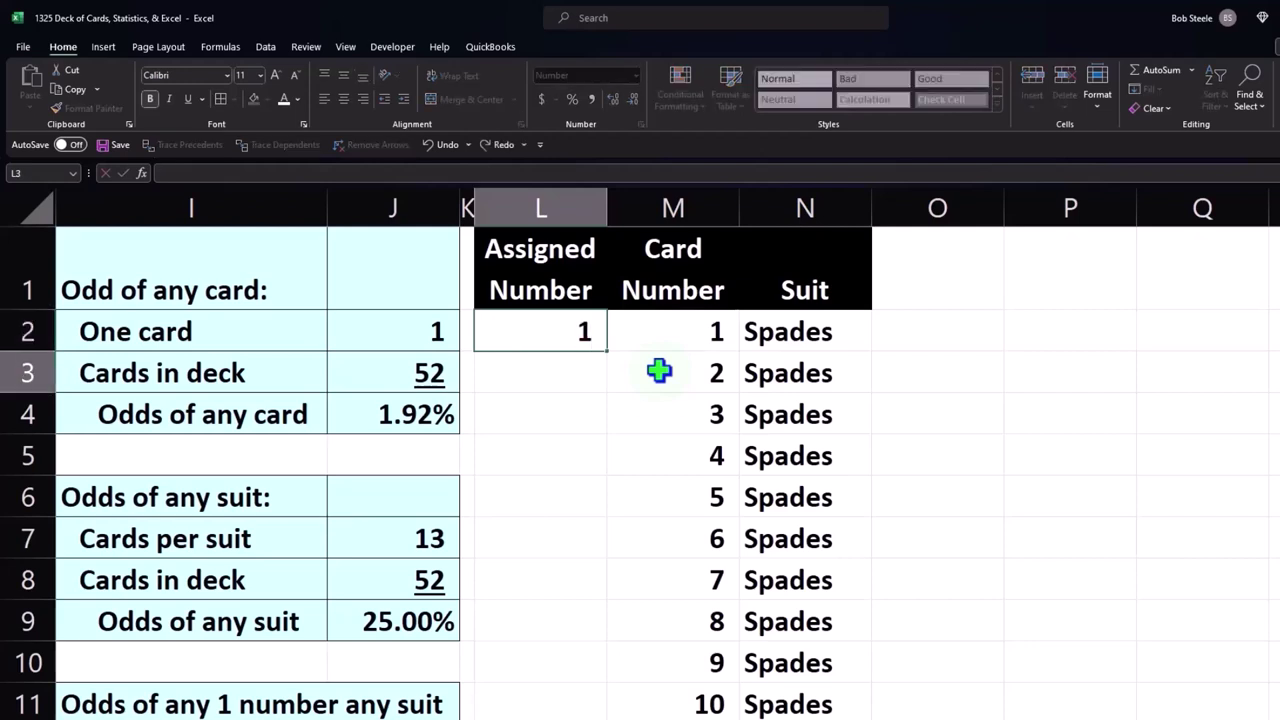
type("2")
key("Return")
left_click_drag(596, 343, 576, 372)
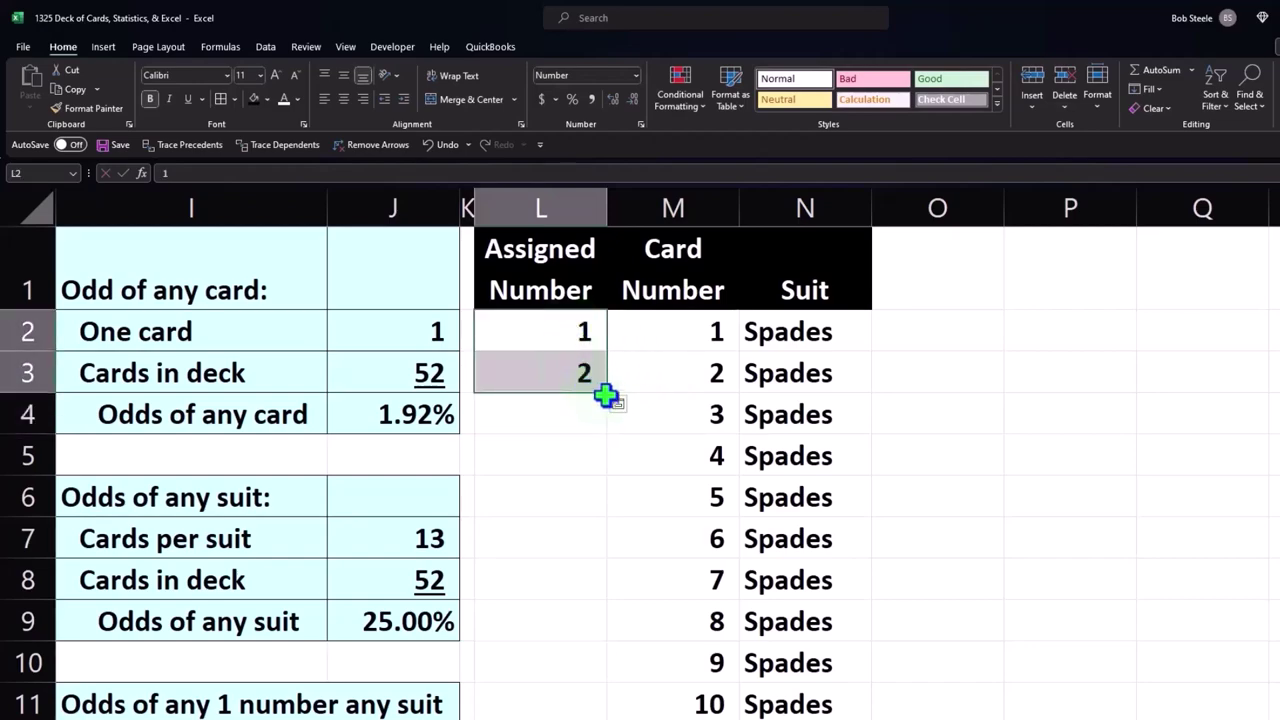
left_click_drag(610, 397, 537, 703)
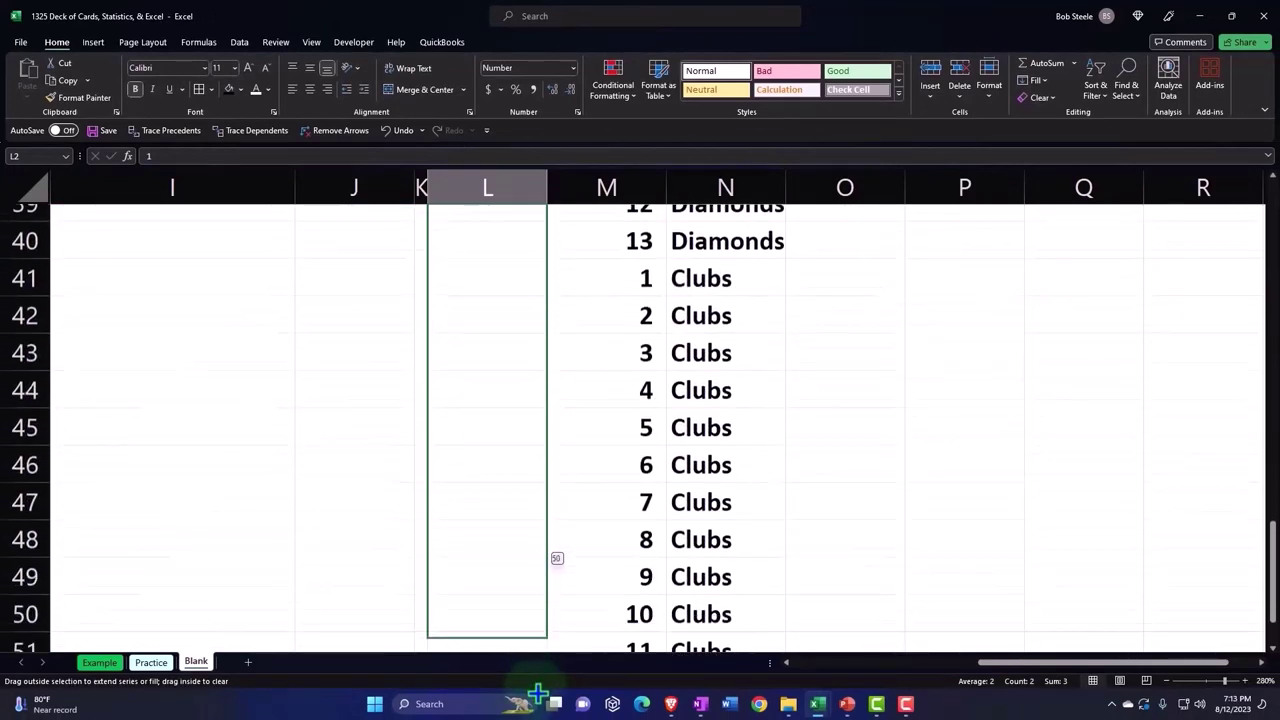
left_click_drag(537, 703, 531, 625)
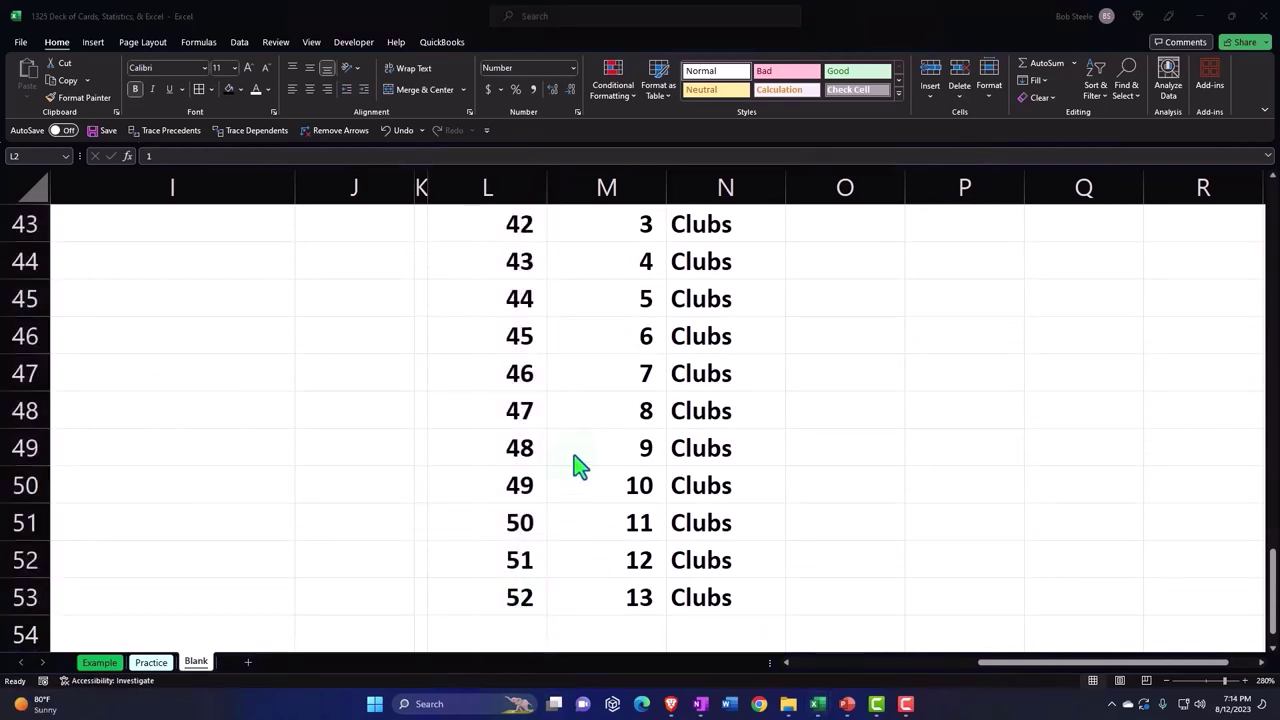
scroll(573, 455, "up", 6)
scroll(573, 453, "up", 6)
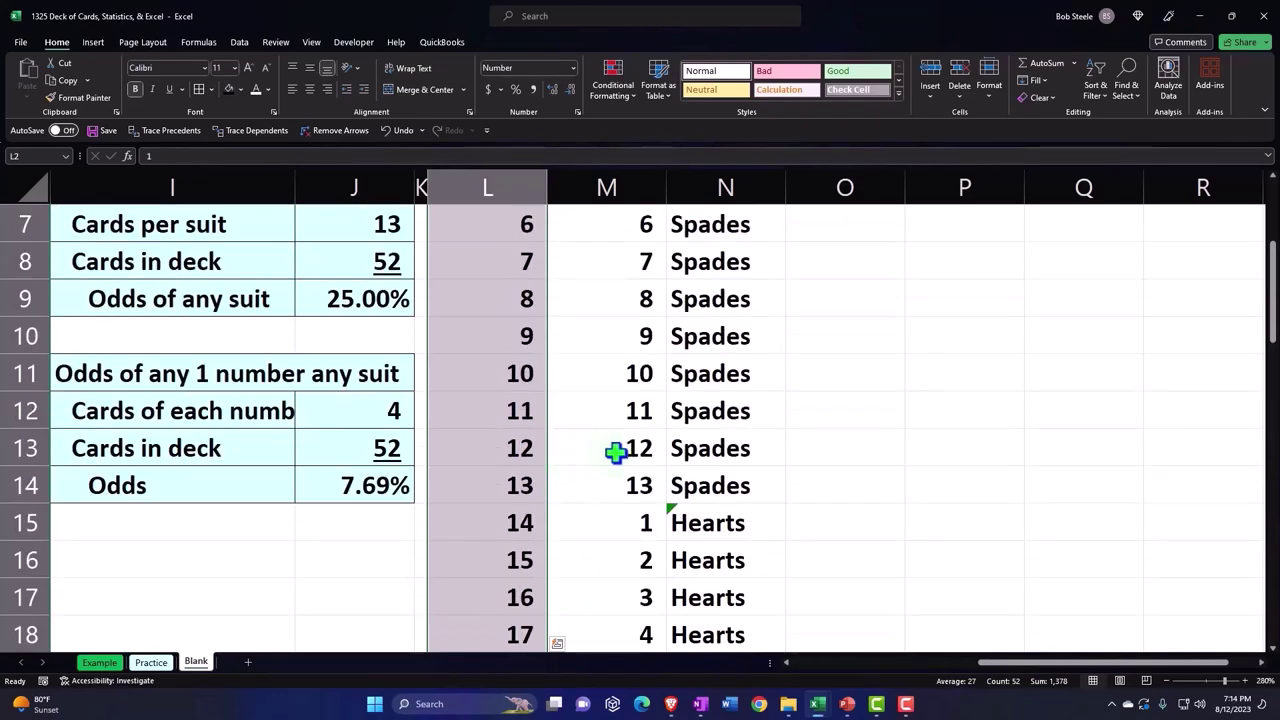
left_click(651, 411)
scroll(651, 411, "down", 4)
scroll(669, 441, "down", 2)
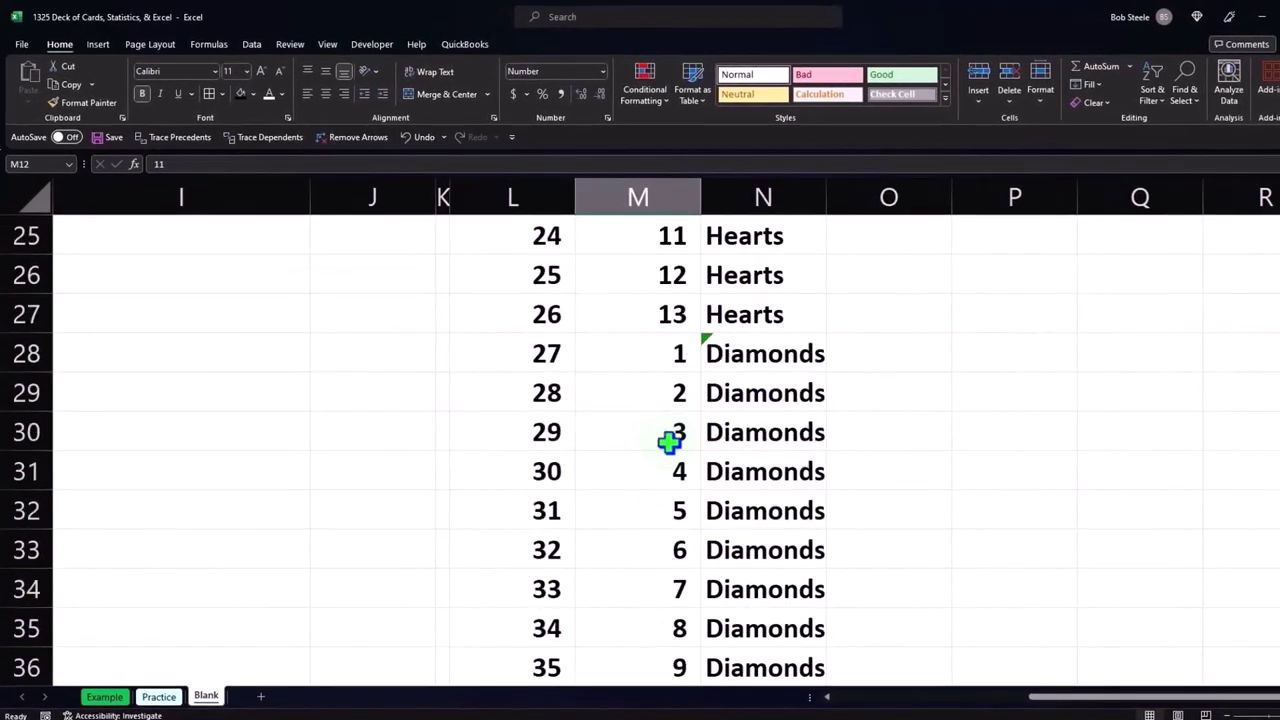
left_click(670, 513)
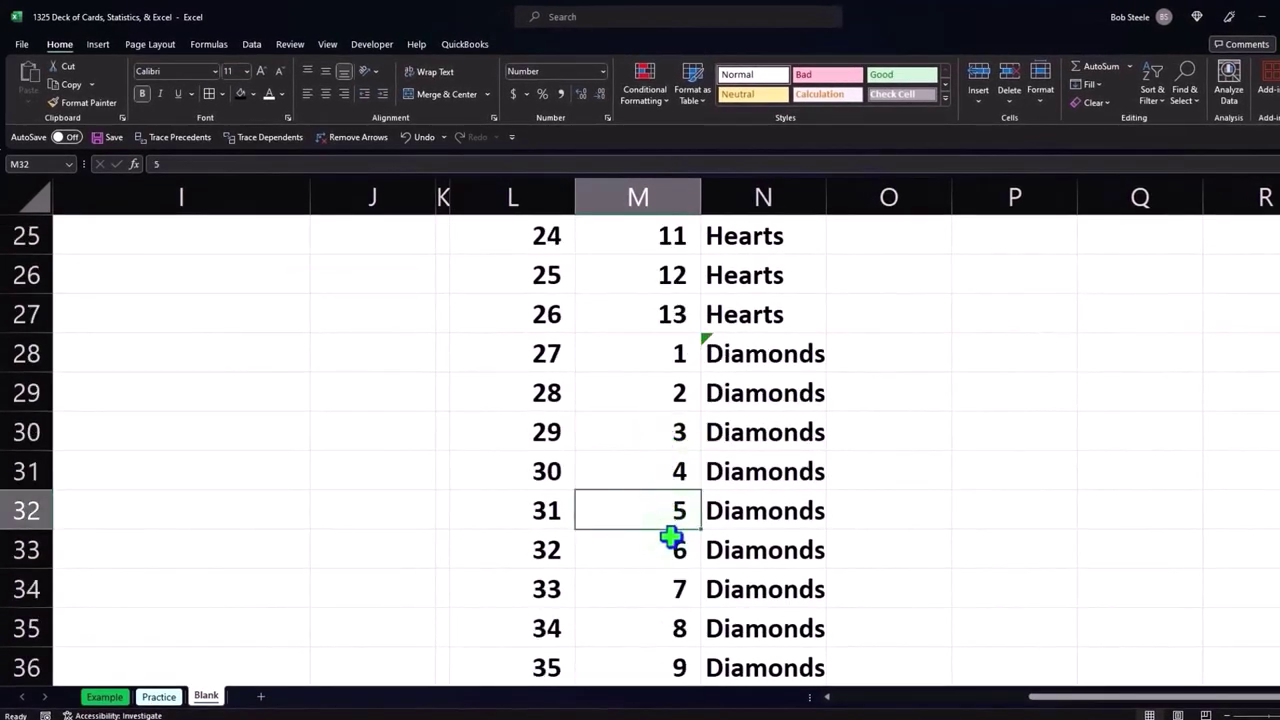
left_click(540, 515)
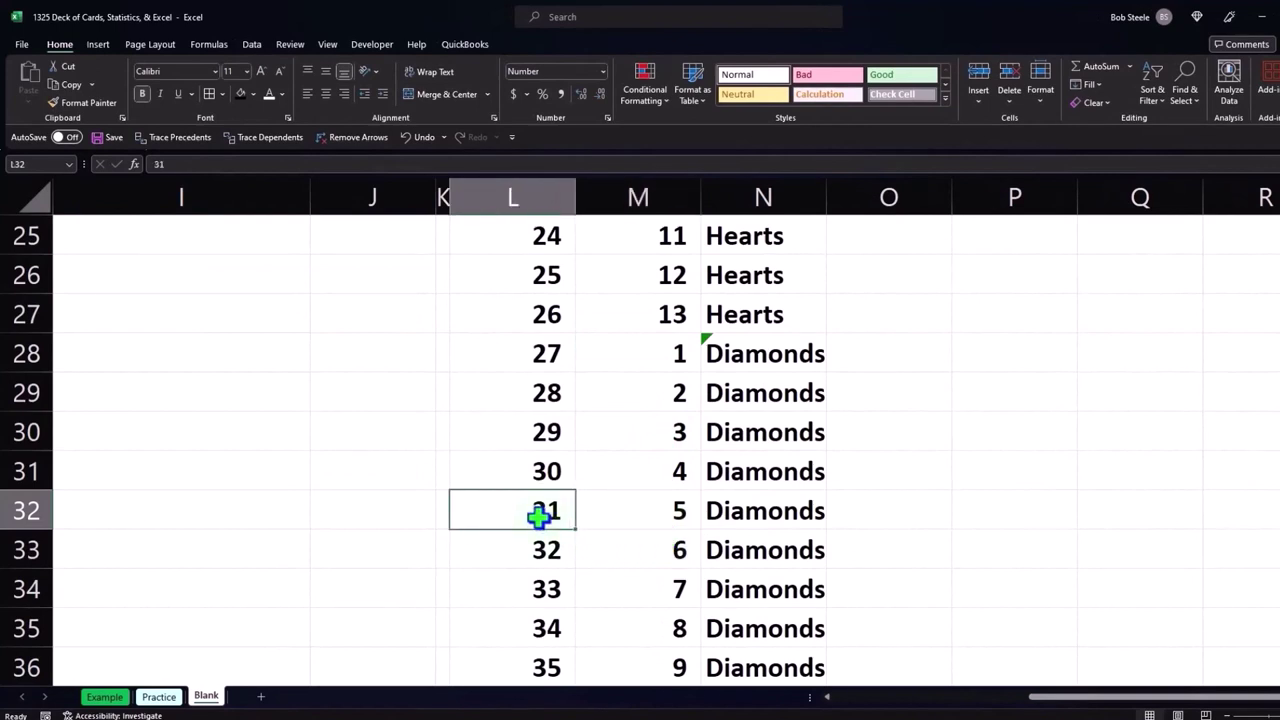